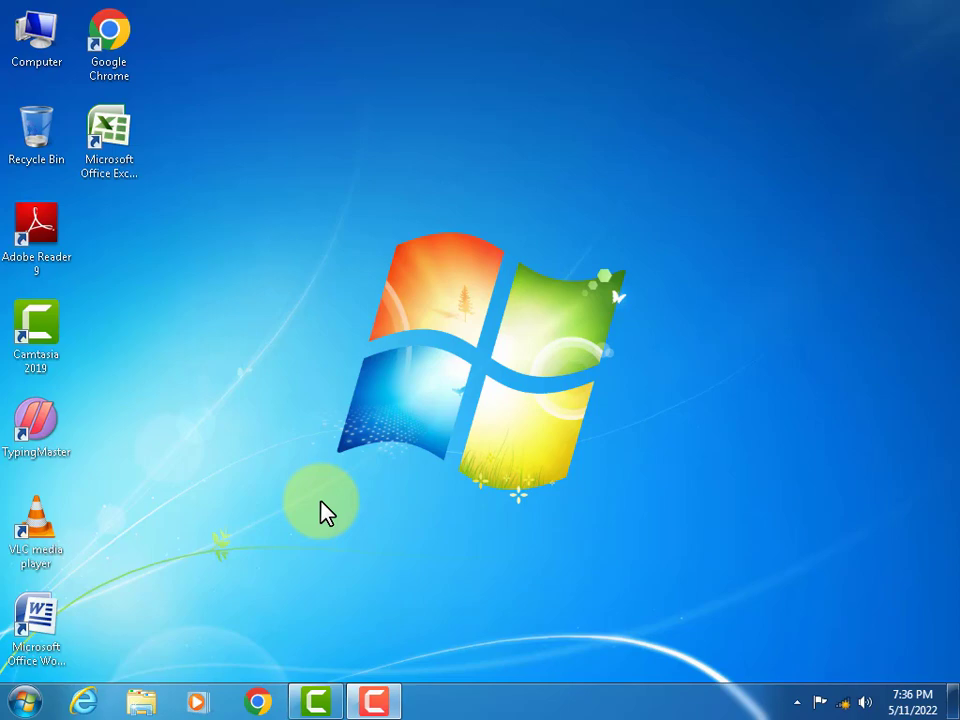
# Launch Excel by running 'excel' from the Windows Run dialog, opening blank Book1
pyautogui.press('super+r')
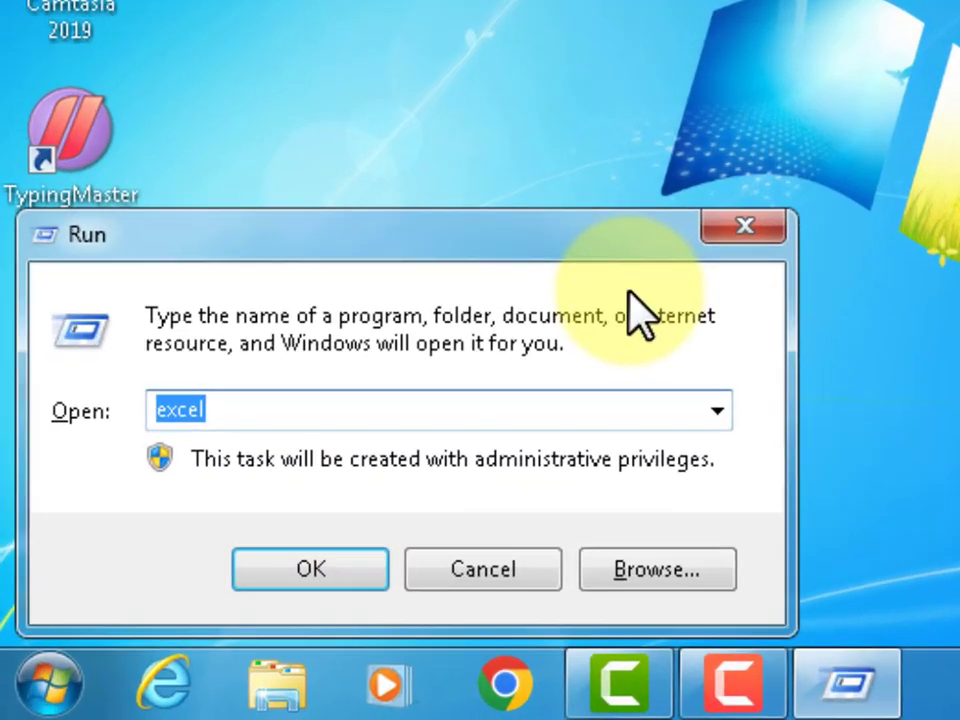
pyautogui.write('e')
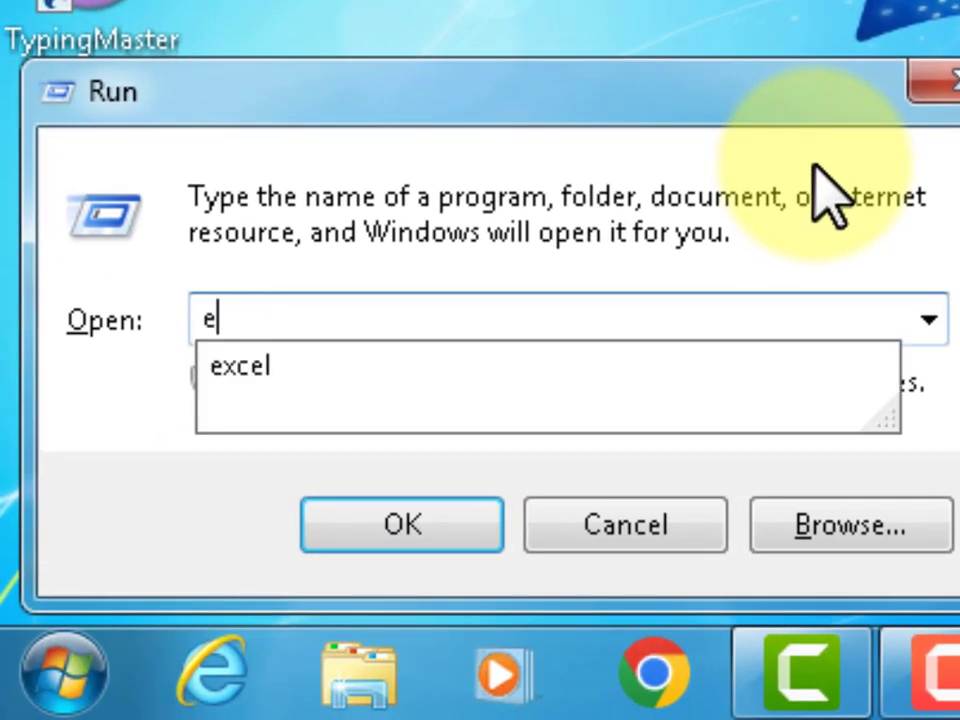
pyautogui.write('xcel')
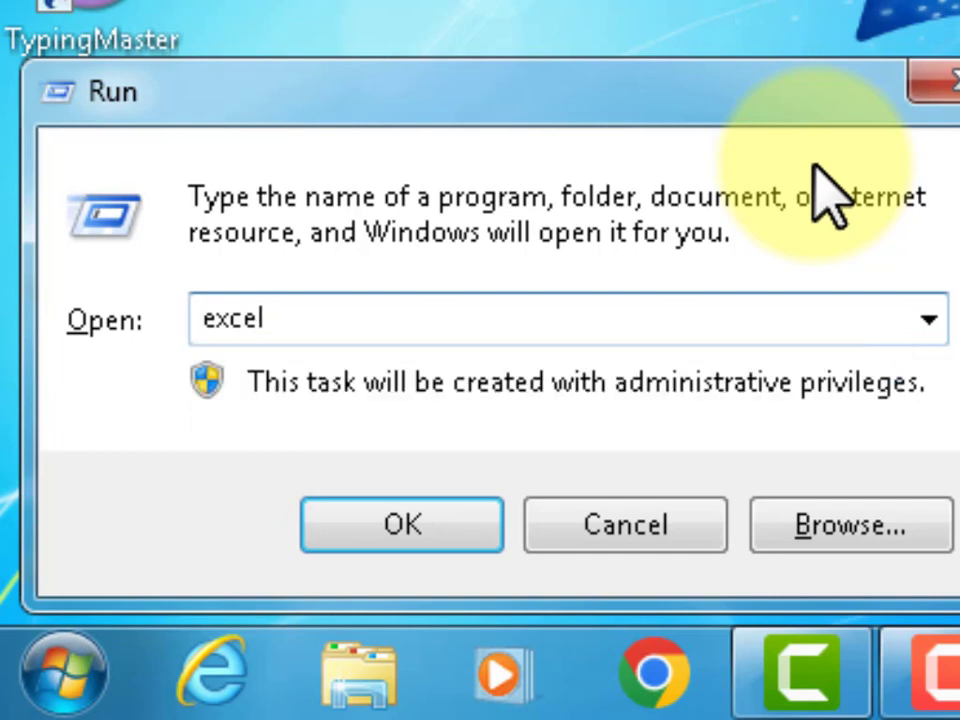
pyautogui.press('Return')
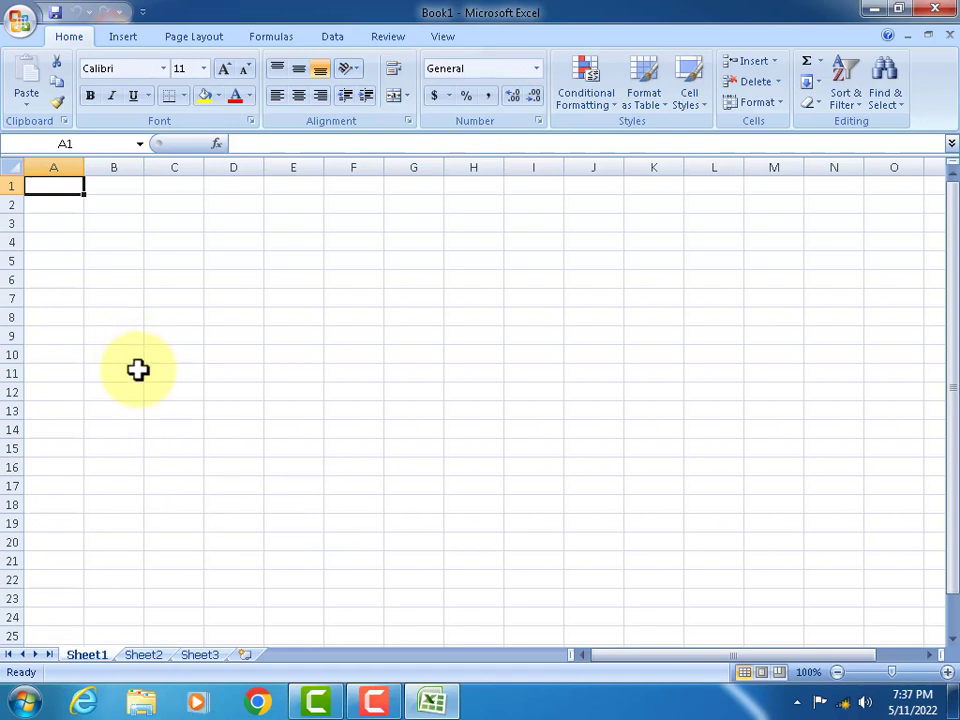
# Enter the numbers 1 in A1 and 2 in A2
pyautogui.write('1')
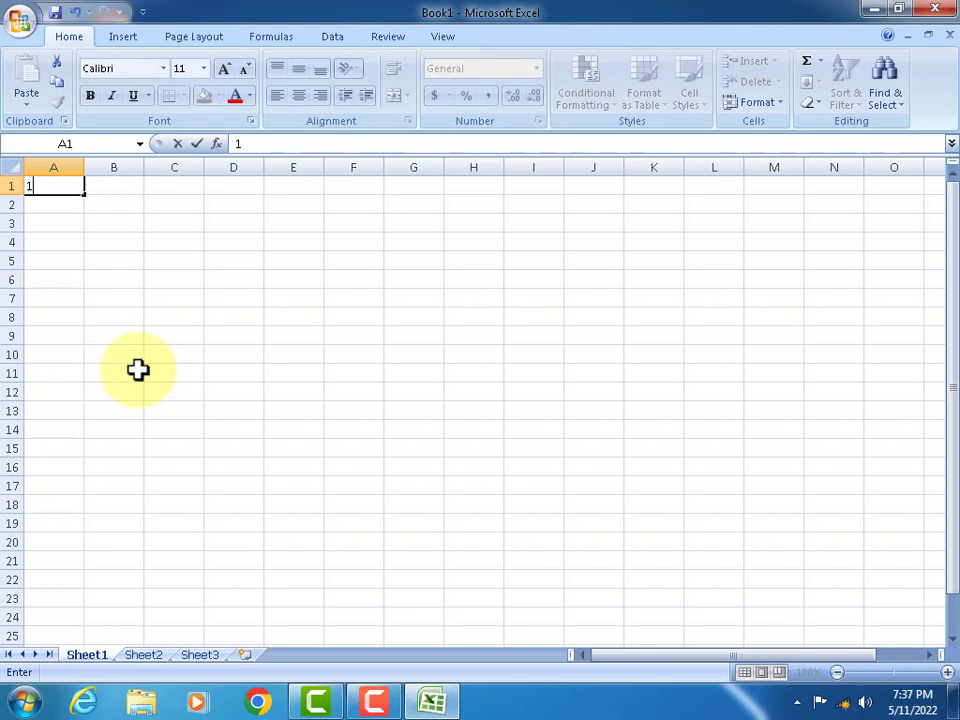
pyautogui.press('Return')
pyautogui.write('2')
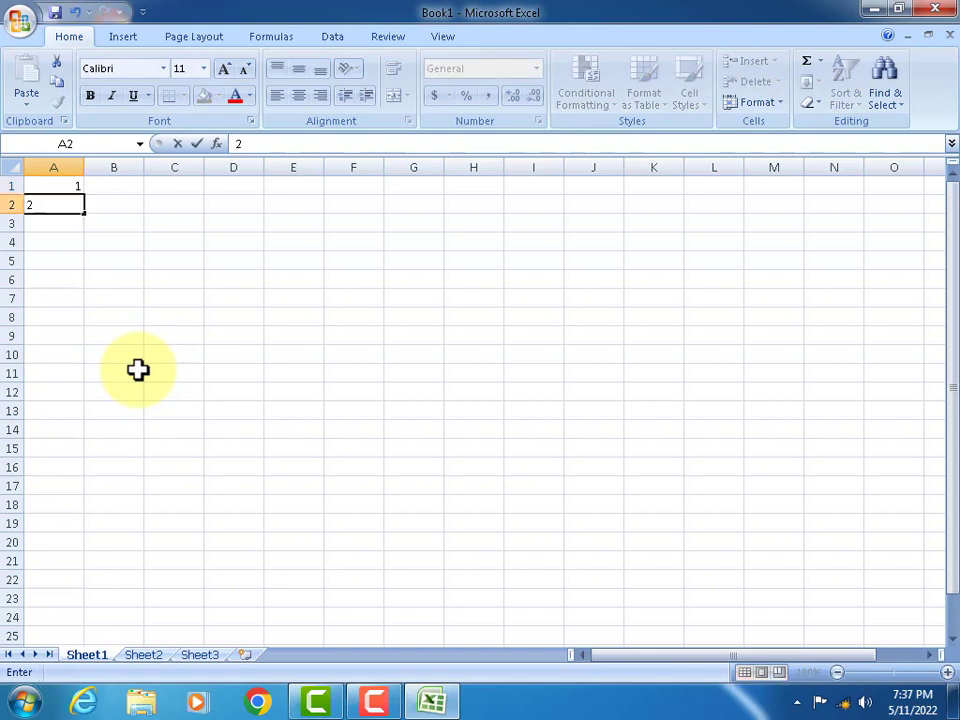
pyautogui.press('Return')
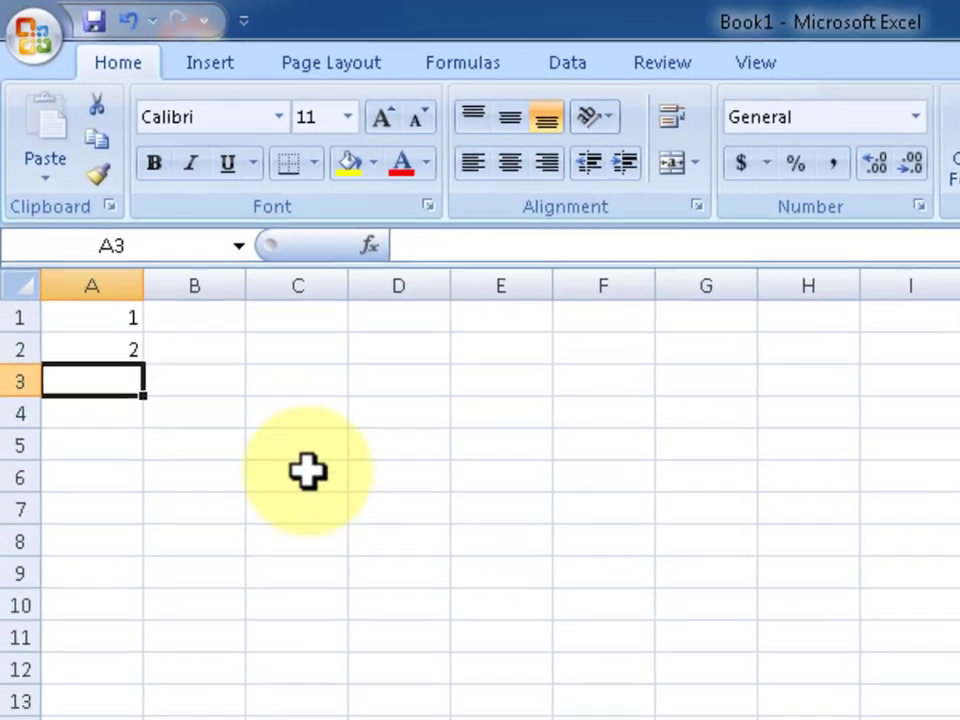
# Practise selecting ranges C5:E13, D6:E9, A1:A2, then single cells B2 and A1
pyautogui.moveTo(176, 262); pyautogui.dragTo(309, 405)
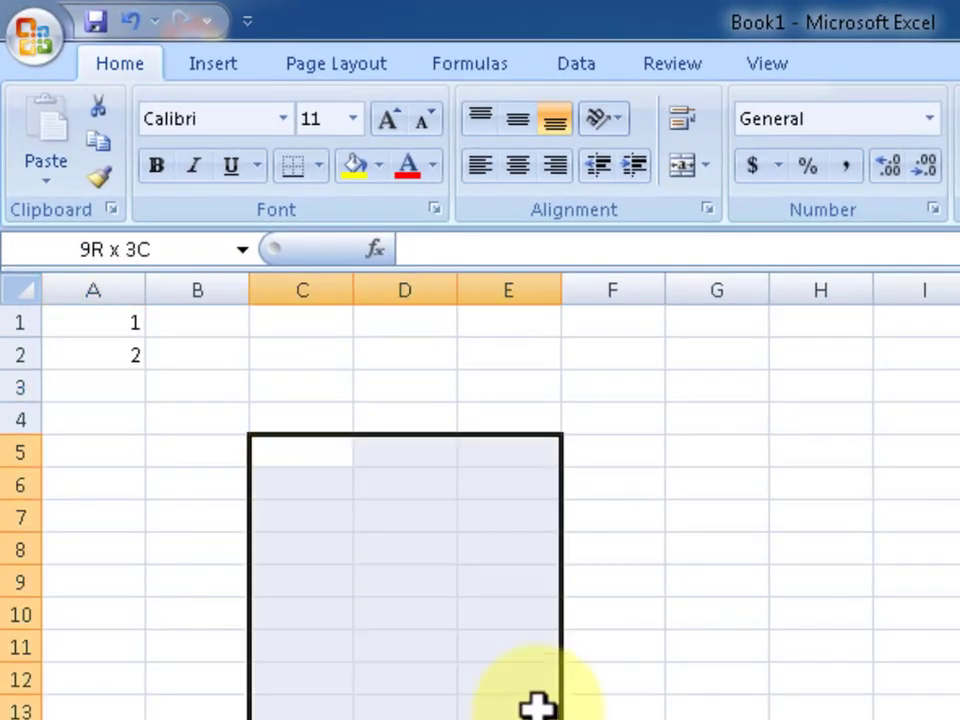
pyautogui.moveTo(716, 452); pyautogui.dragTo(797, 643)
pyautogui.moveTo(404, 485)
pyautogui.mouseDown()
pyautogui.moveTo(471, 579)
pyautogui.moveTo(540, 588)
pyautogui.mouseUp()
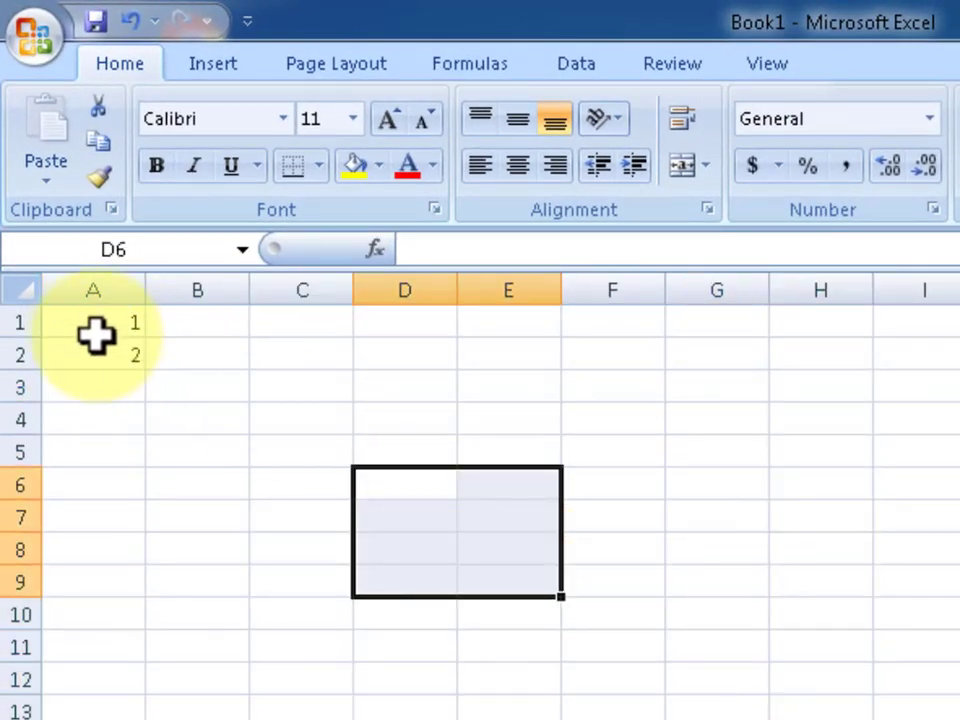
pyautogui.moveTo(93, 322); pyautogui.dragTo(93, 355)
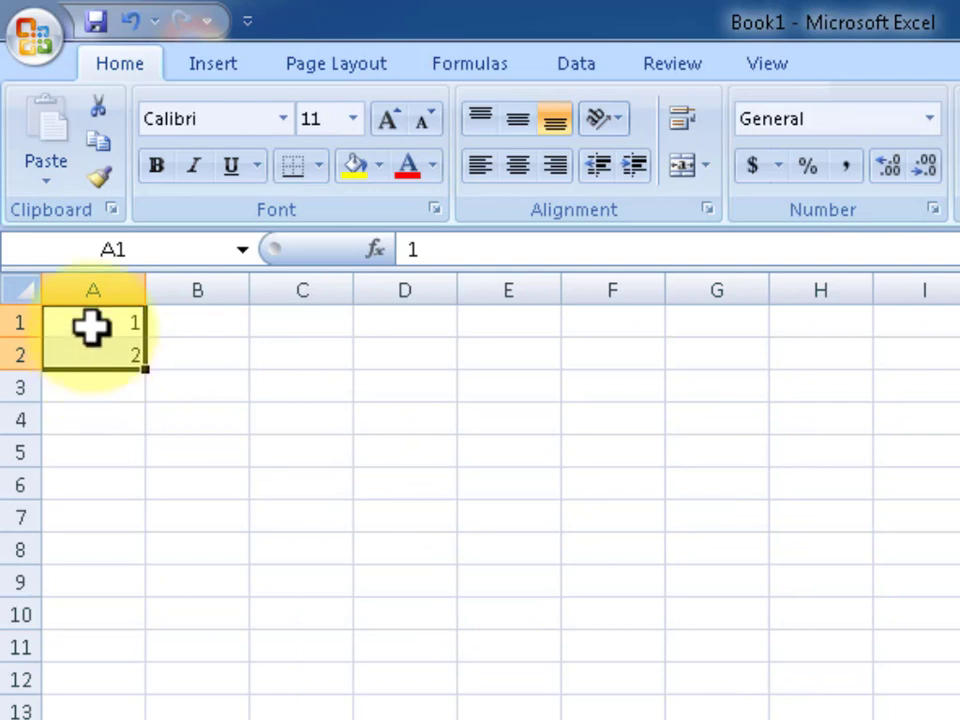
pyautogui.click(214, 354)
pyautogui.click(103, 325)
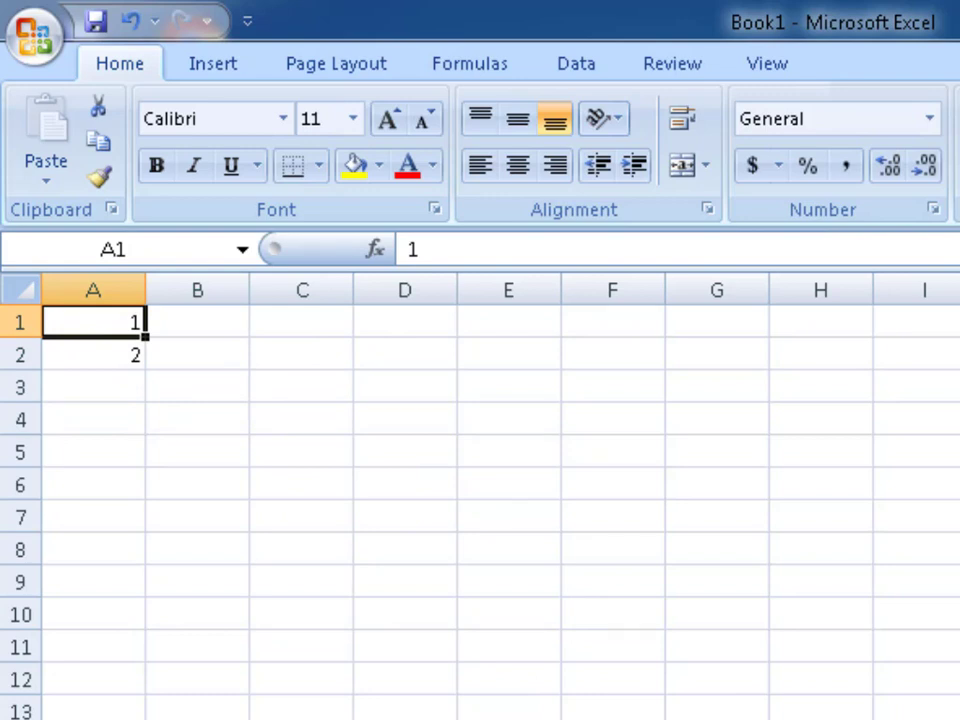
pyautogui.hotkey('shift', 'Down')
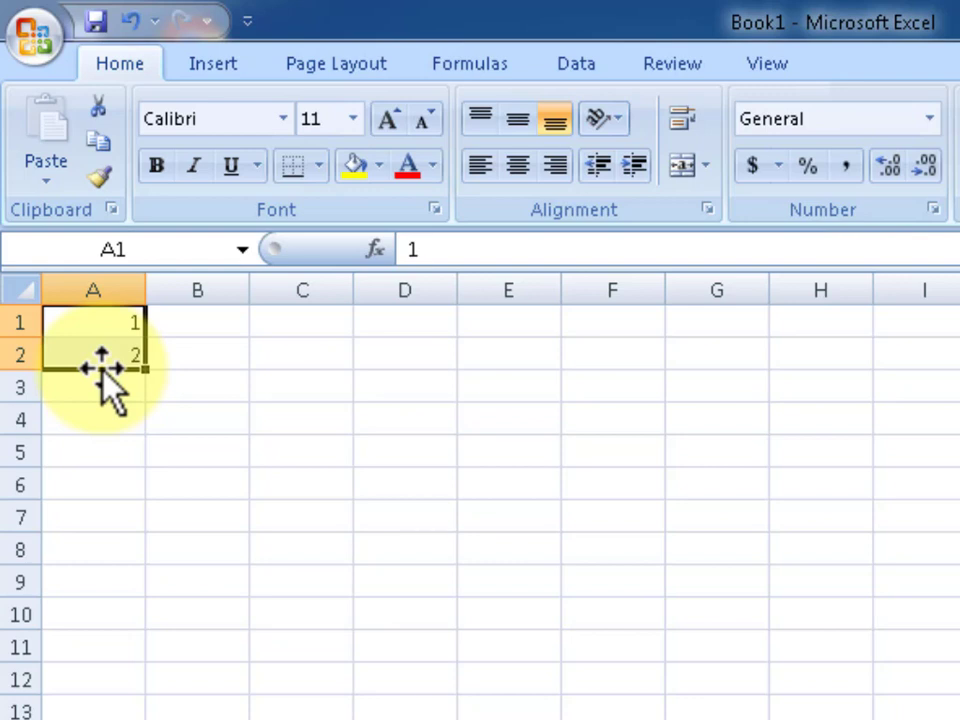
# Move A1:A2 to D6:D7 and back, then fill the series down column A to 18
pyautogui.moveTo(104, 372); pyautogui.dragTo(432, 535)
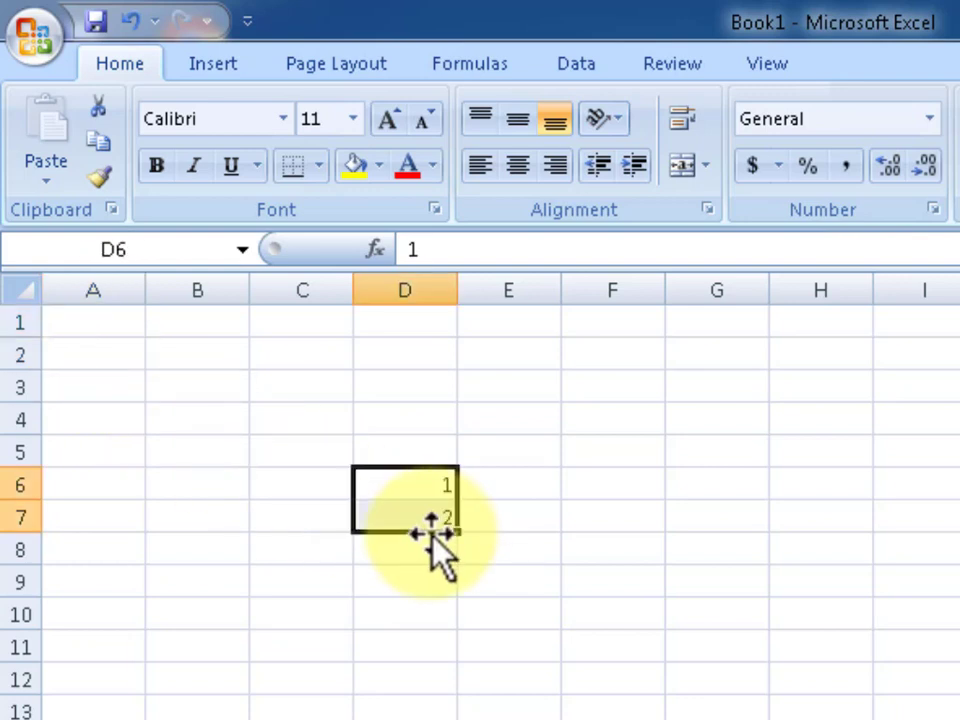
pyautogui.moveTo(432, 535)
pyautogui.mouseDown()
pyautogui.moveTo(117, 350)
pyautogui.moveTo(111, 336)
pyautogui.mouseUp()
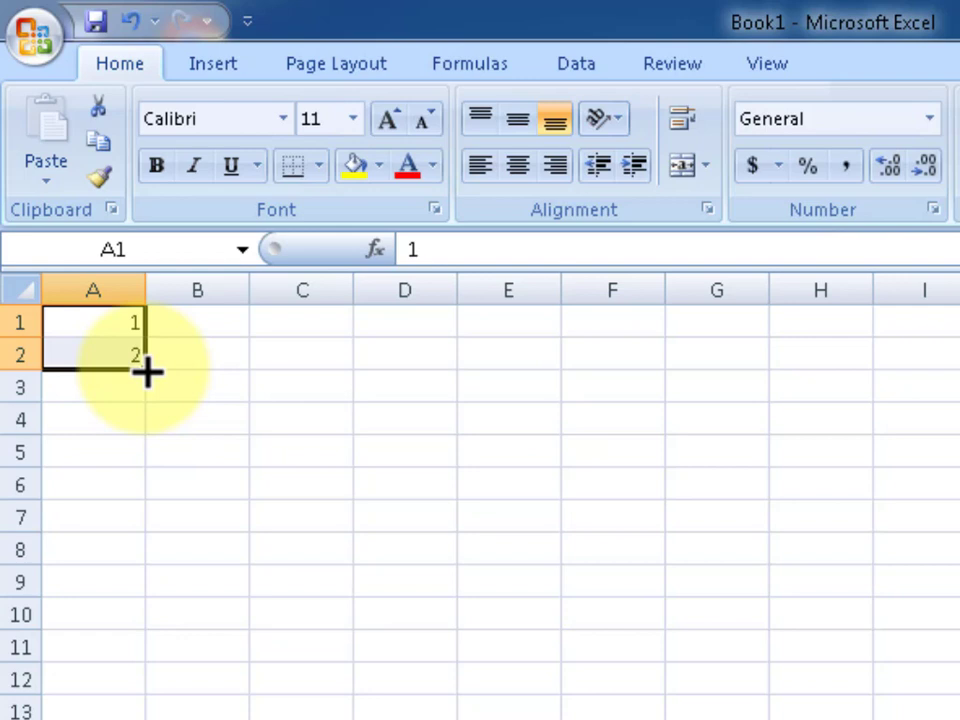
pyautogui.moveTo(146, 371); pyautogui.dragTo(143, 698)
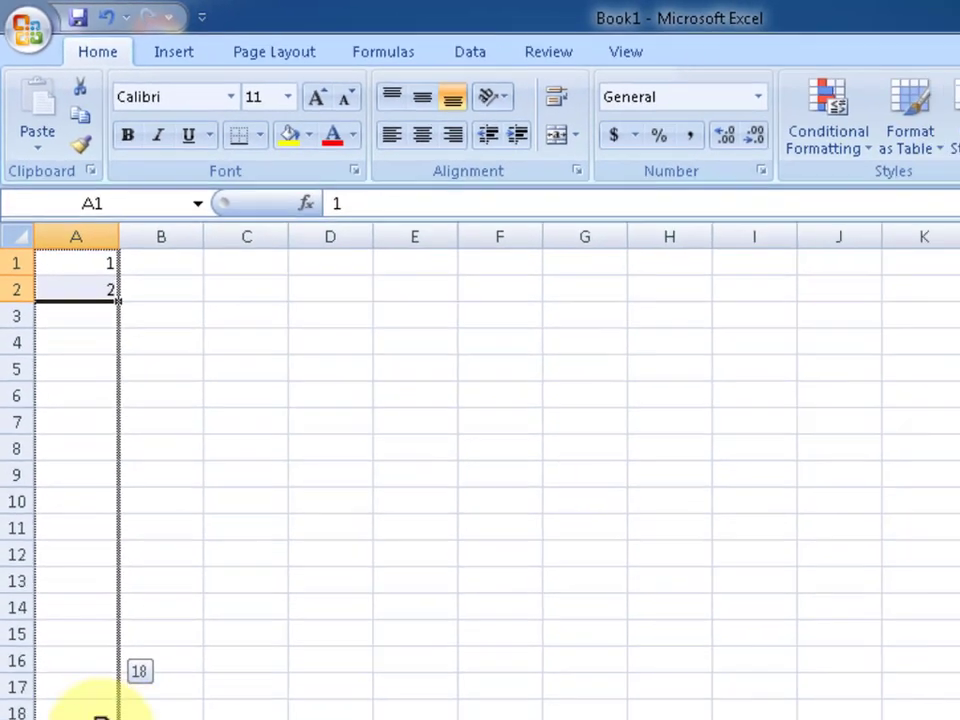
pyautogui.moveTo(143, 698); pyautogui.dragTo(71, 518)
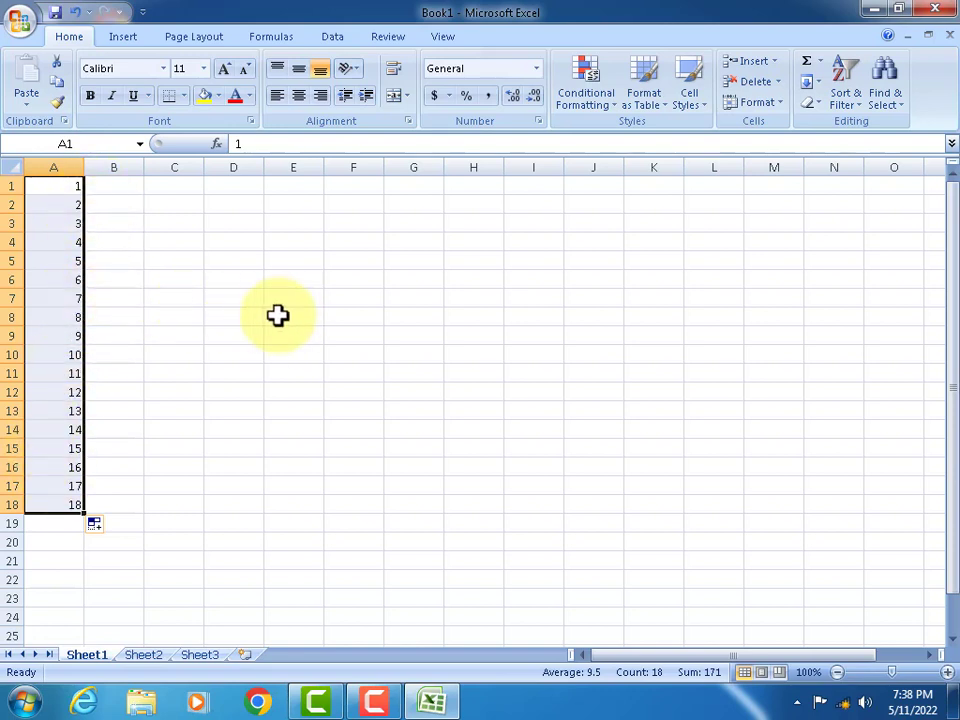
# Enter 2 in B1 and extend the 1, 2 series across A1:H1 up to 8
pyautogui.click(117, 190)
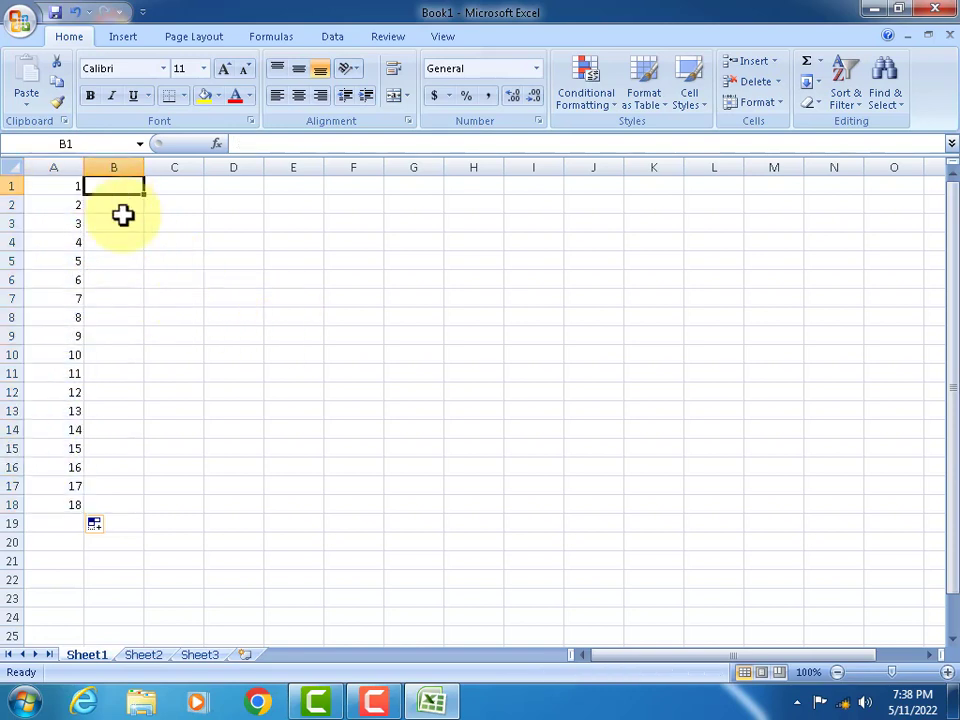
pyautogui.write('2')
pyautogui.click(123, 219)
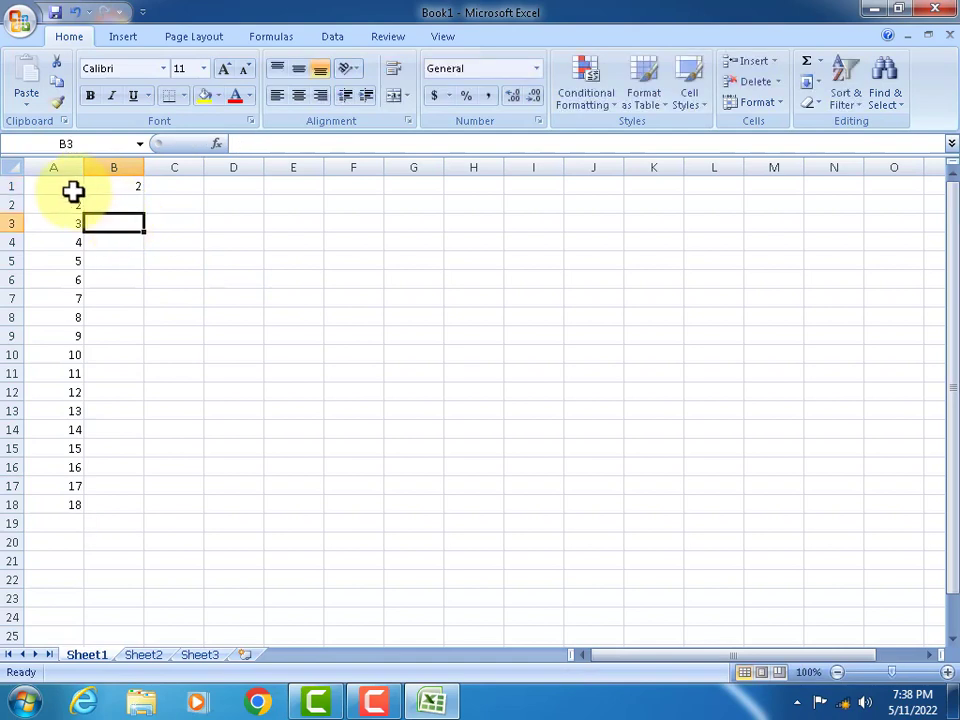
pyautogui.moveTo(61, 183); pyautogui.dragTo(116, 182)
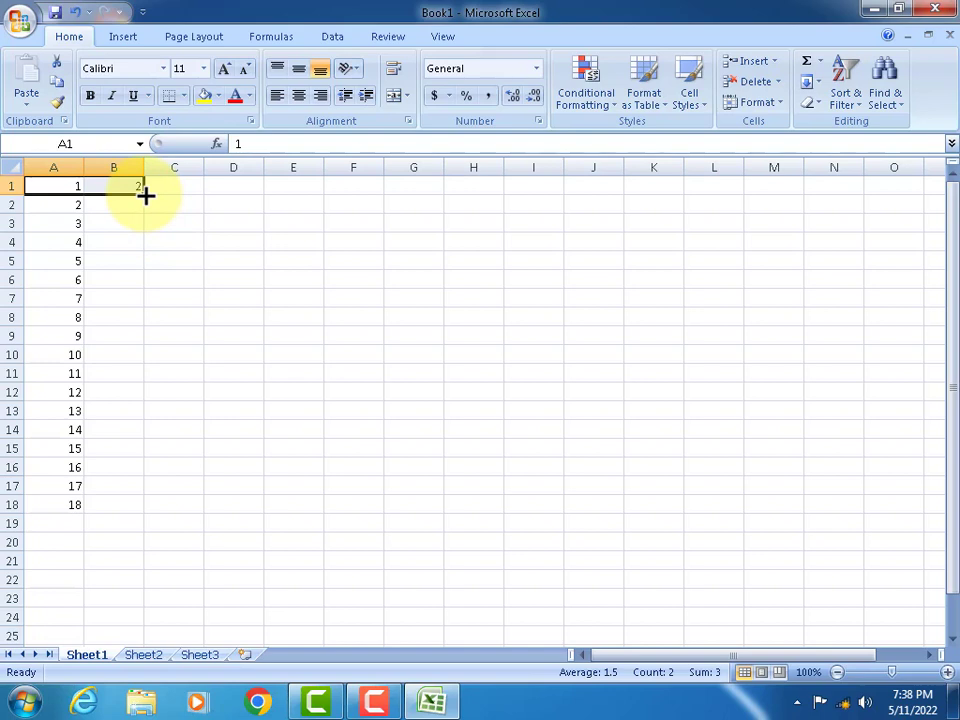
pyautogui.moveTo(145, 196); pyautogui.dragTo(145, 196)
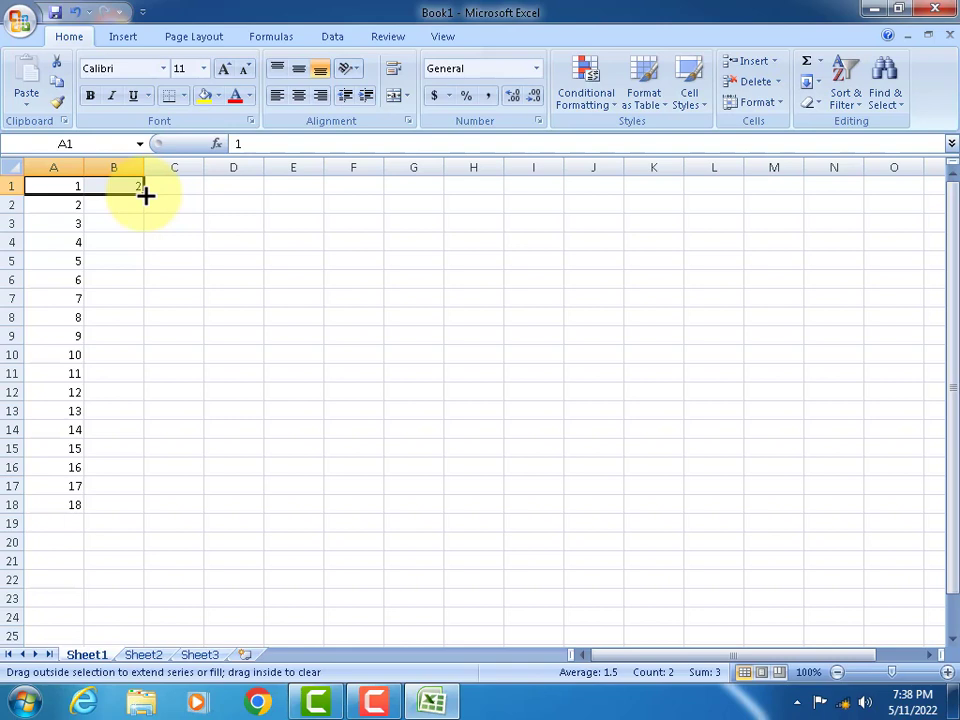
pyautogui.moveTo(145, 196); pyautogui.dragTo(510, 200)
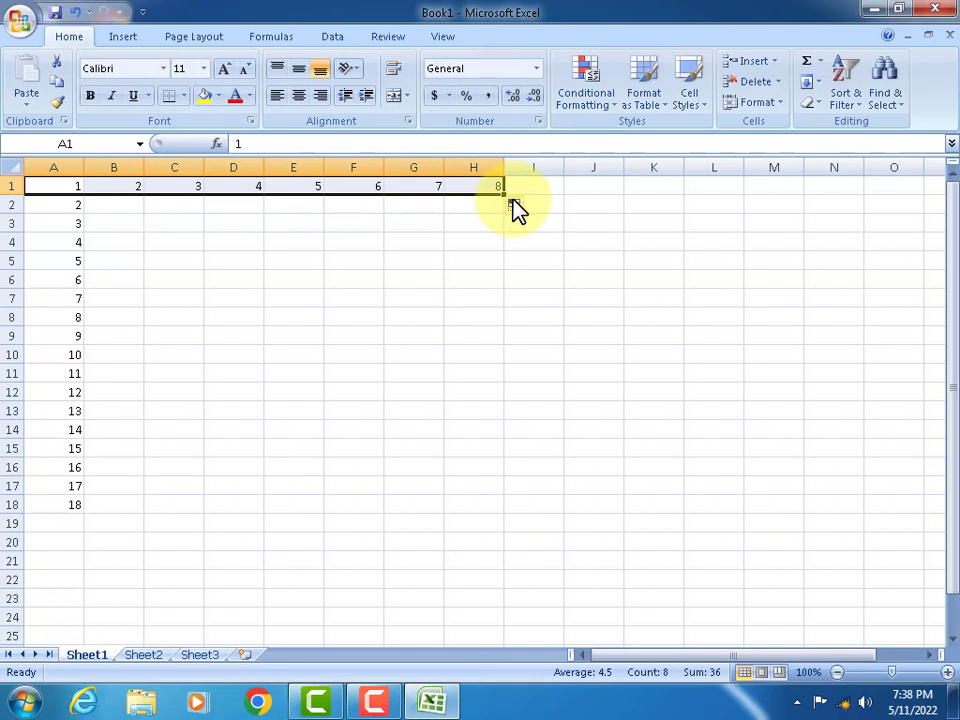
pyautogui.click(131, 204)
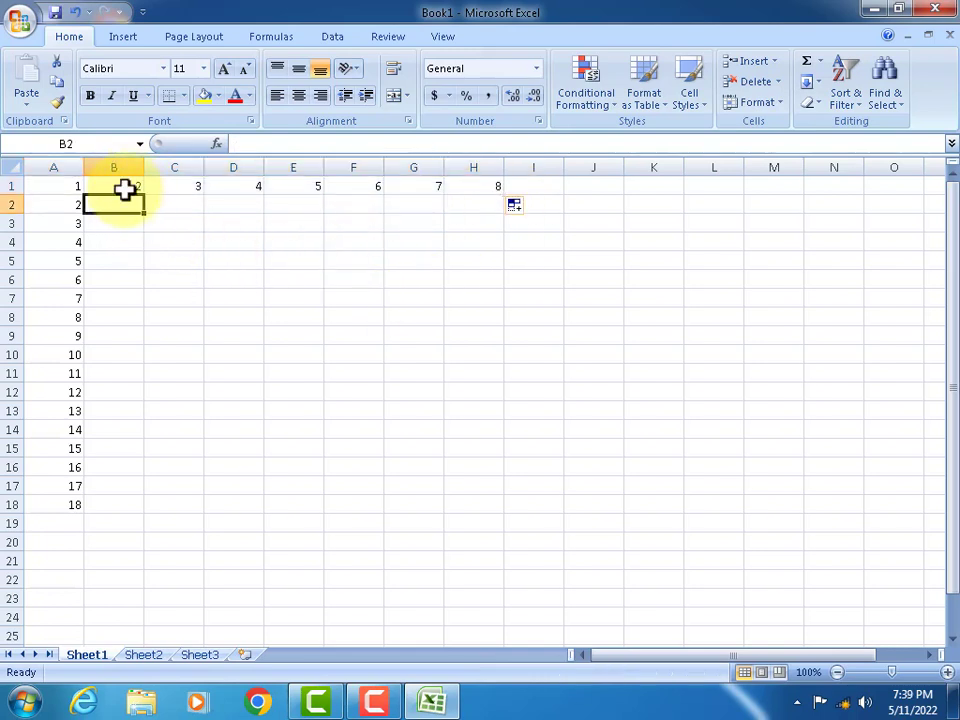
# Enter 4 in B2 and extend the 2, 4 series down to 48 in B24
pyautogui.write('4')
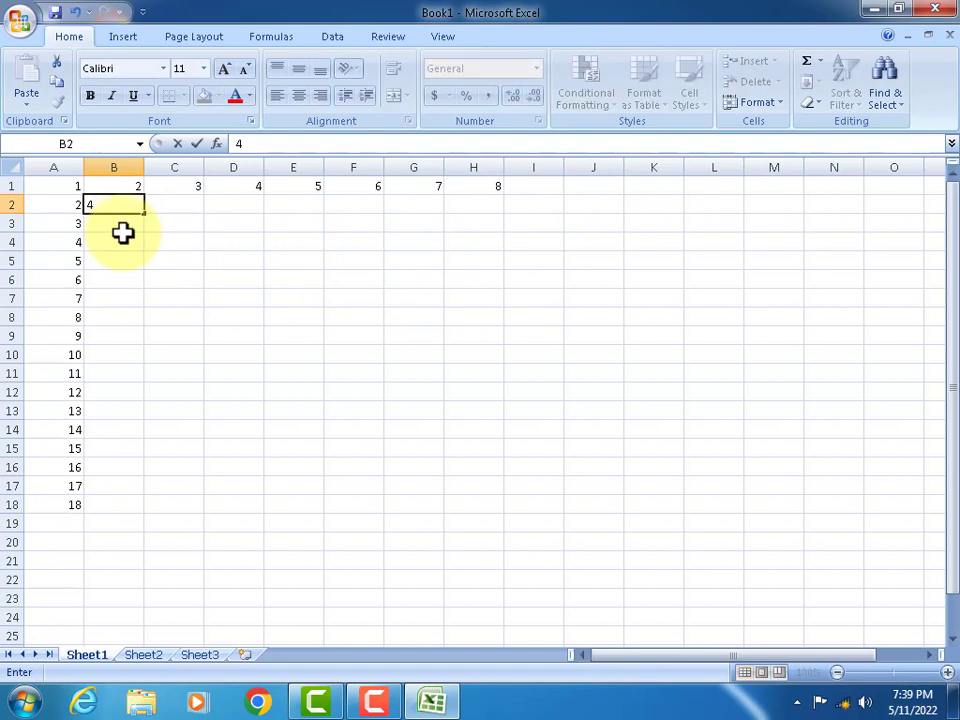
pyautogui.press('Return')
pyautogui.moveTo(113, 185); pyautogui.dragTo(114, 196)
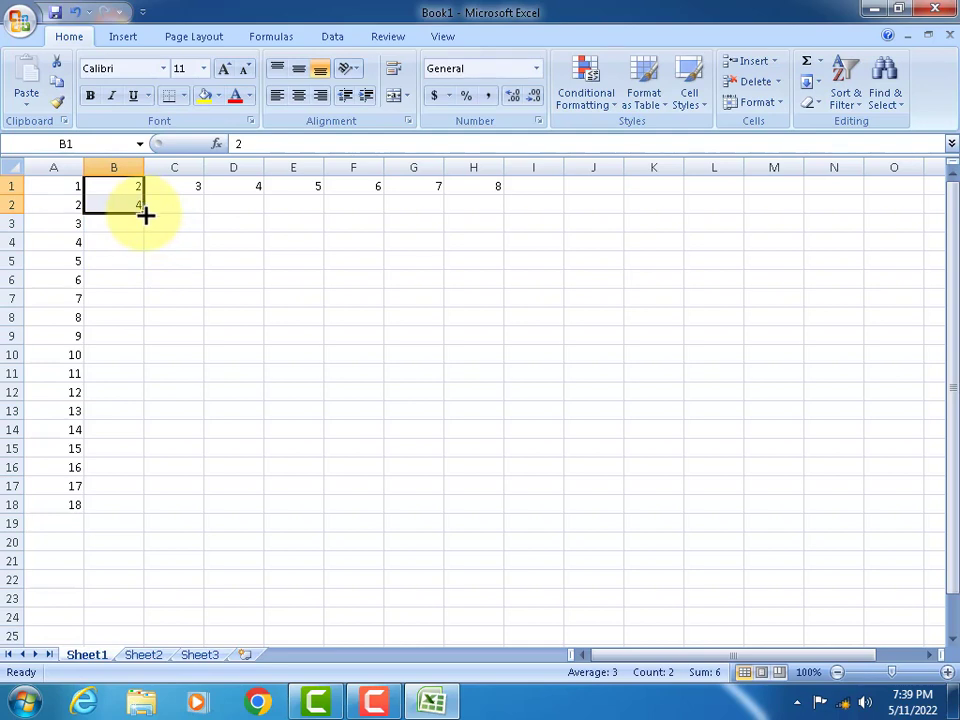
pyautogui.moveTo(145, 214)
pyautogui.mouseDown()
pyautogui.moveTo(125, 194)
pyautogui.moveTo(146, 342)
pyautogui.moveTo(137, 618)
pyautogui.mouseUp()
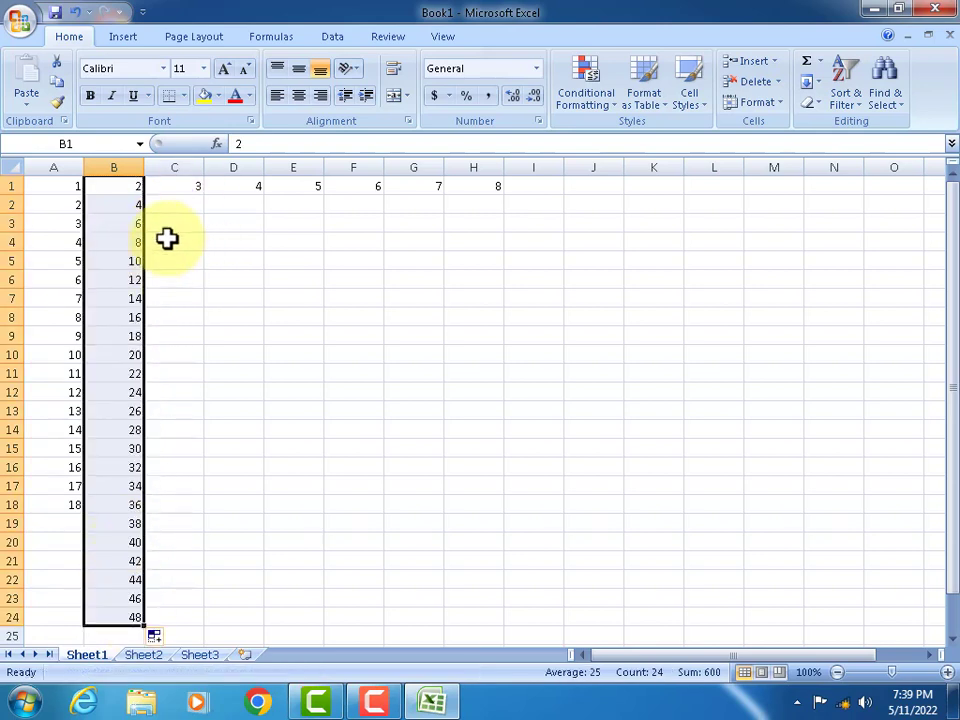
# Enter 6 in C2 and auto-fill the 3, 6 series down to 72 in C24
pyautogui.click(176, 185)
pyautogui.click(170, 203)
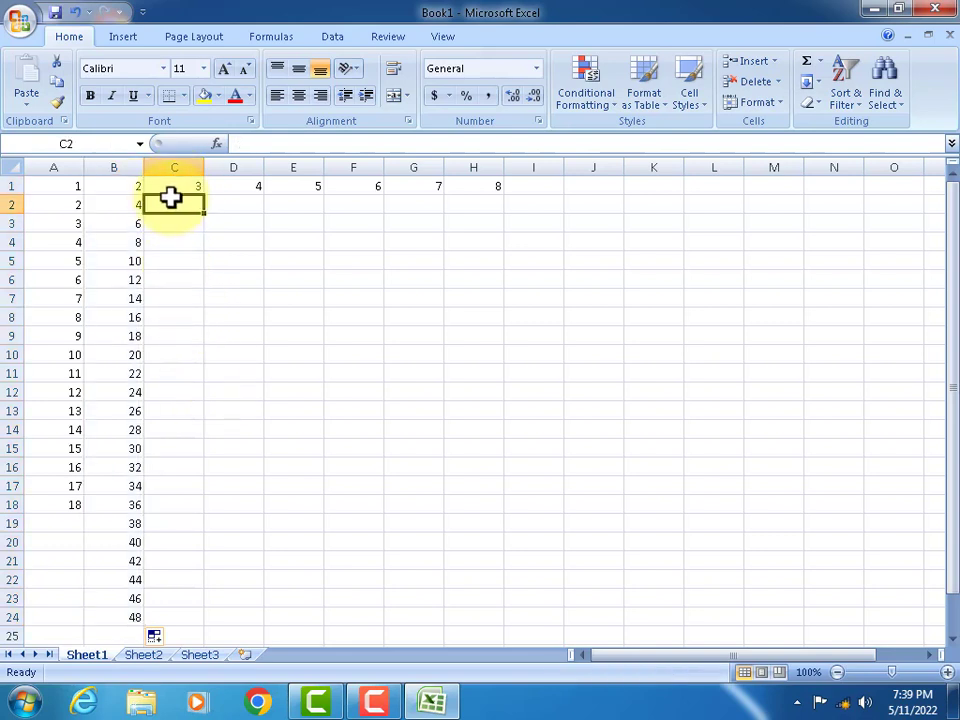
pyautogui.write('6')
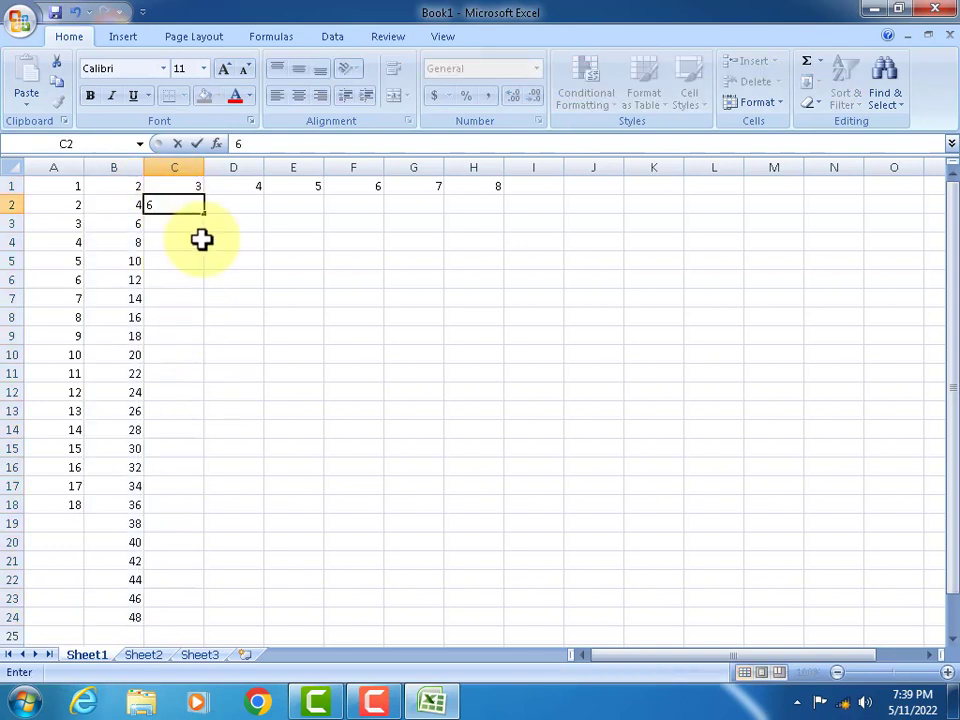
pyautogui.press('Return')
pyautogui.moveTo(184, 187); pyautogui.dragTo(184, 202)
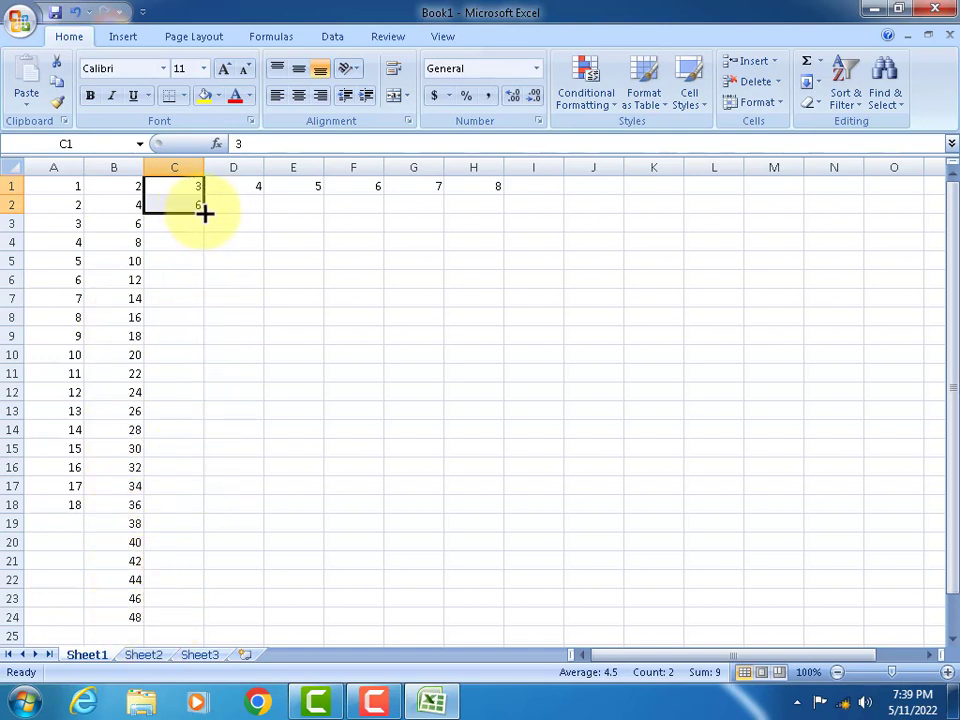
pyautogui.doubleClick(203, 211)
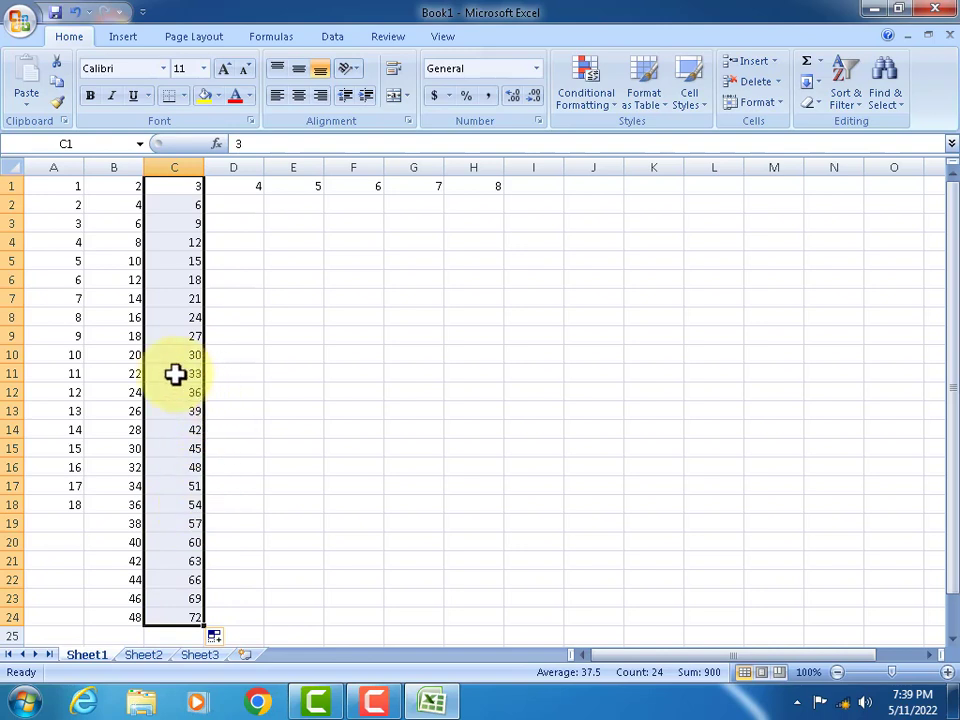
# Enter 3 in D1 and 5 in D2, then extend the odd series to 49 in D24
pyautogui.click(249, 187)
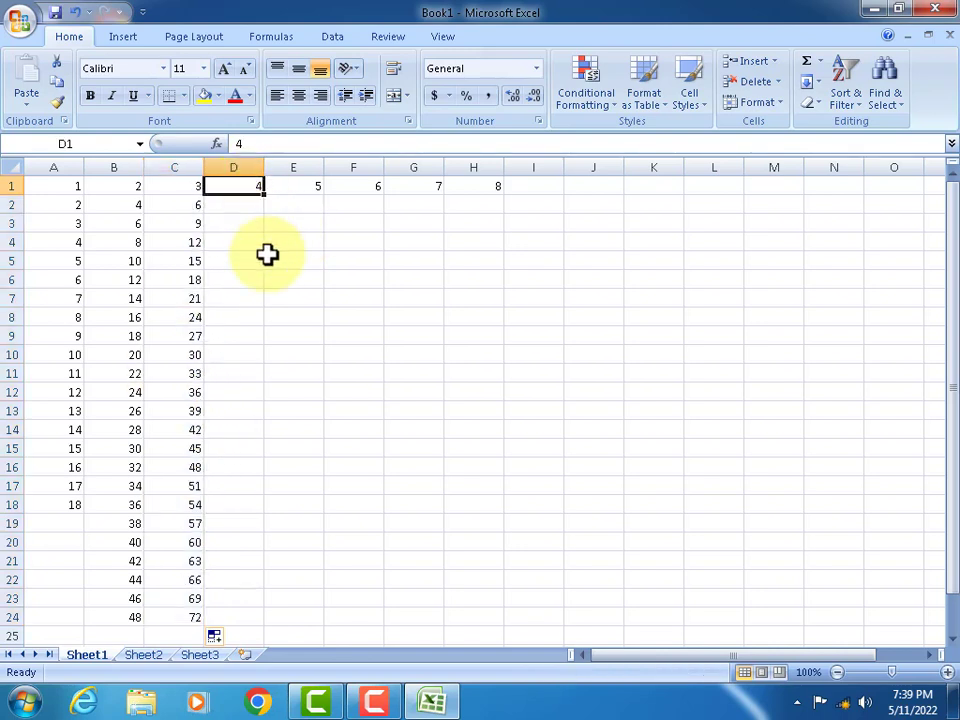
pyautogui.write('3')
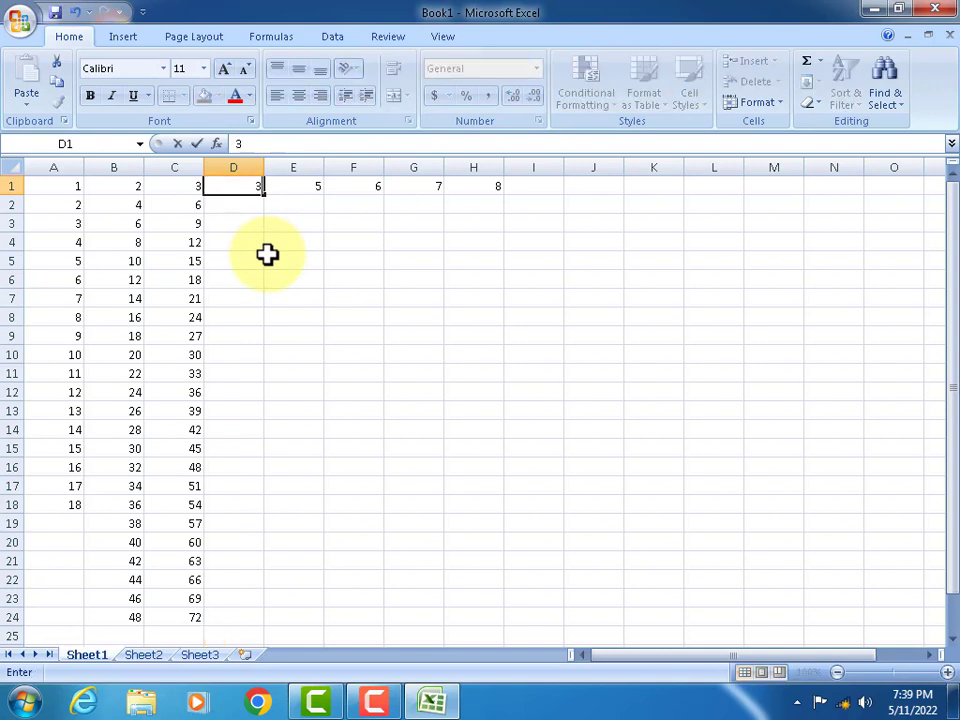
pyautogui.press('Return')
pyautogui.write('5')
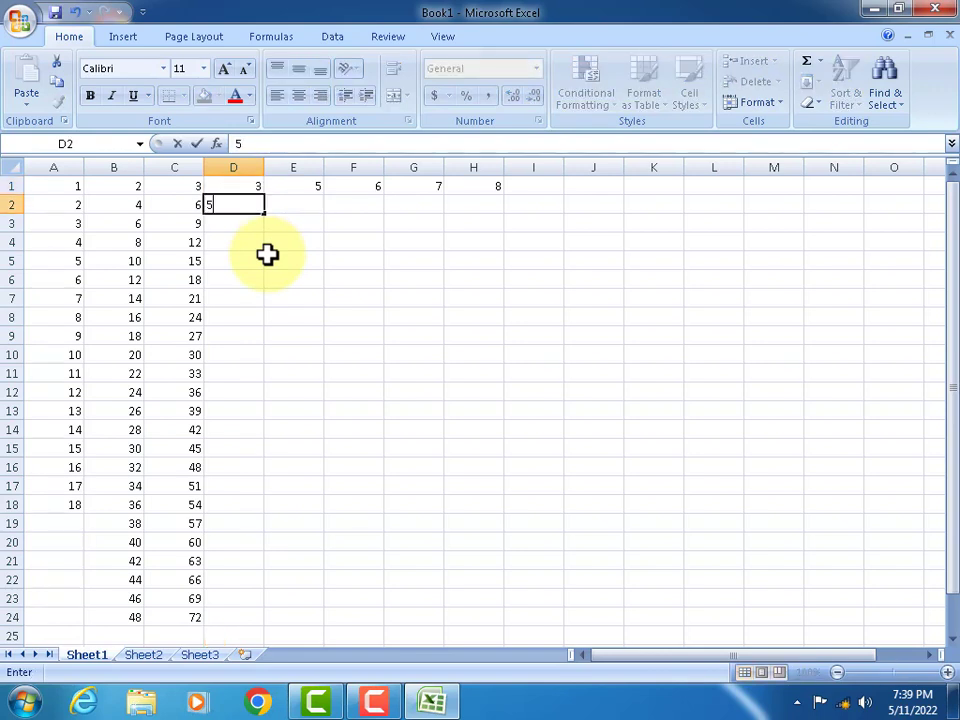
pyautogui.press('Return')
pyautogui.click(234, 190)
pyautogui.moveTo(234, 192); pyautogui.dragTo(231, 208)
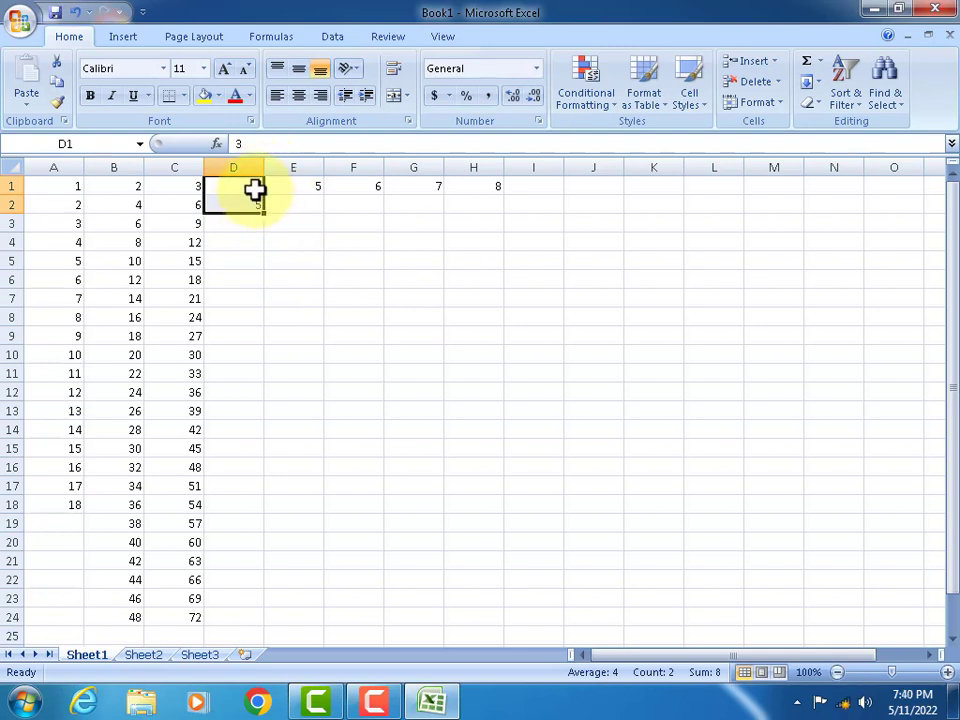
pyautogui.moveTo(263, 216); pyautogui.dragTo(261, 633)
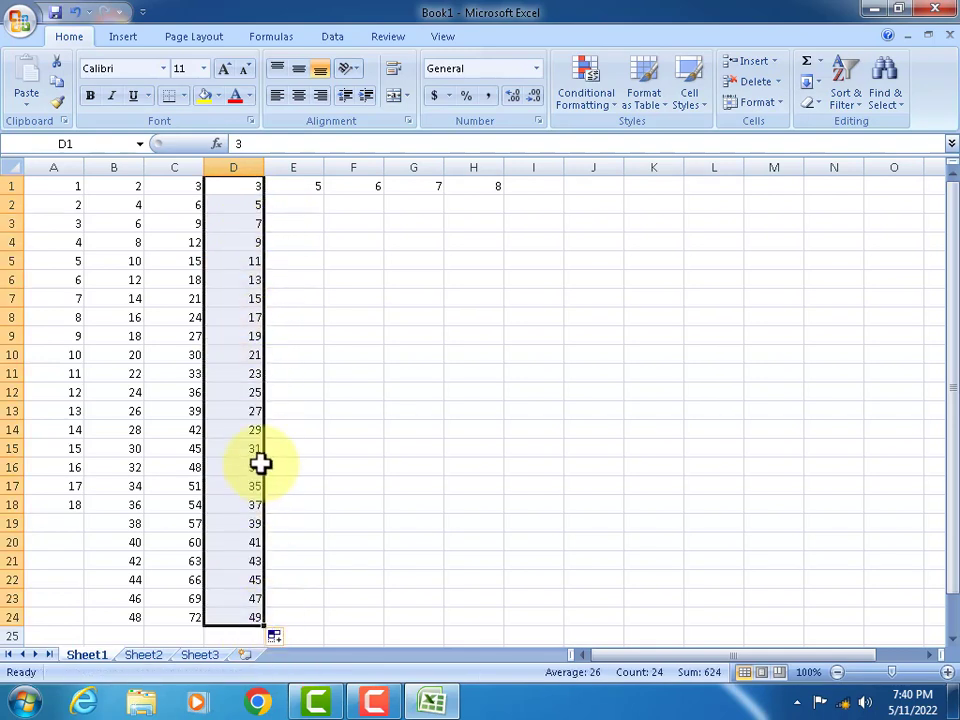
pyautogui.click(305, 226)
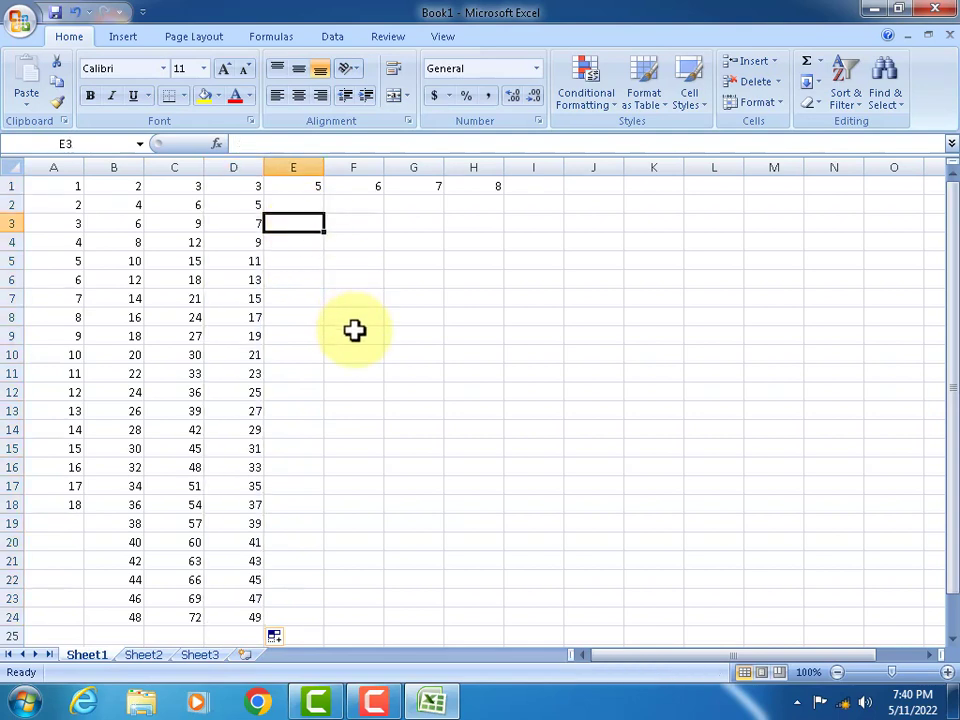
# Enter Sunday in E3 and fill weekday names down E3:E17 and across F3:G3
pyautogui.write('Sunday')
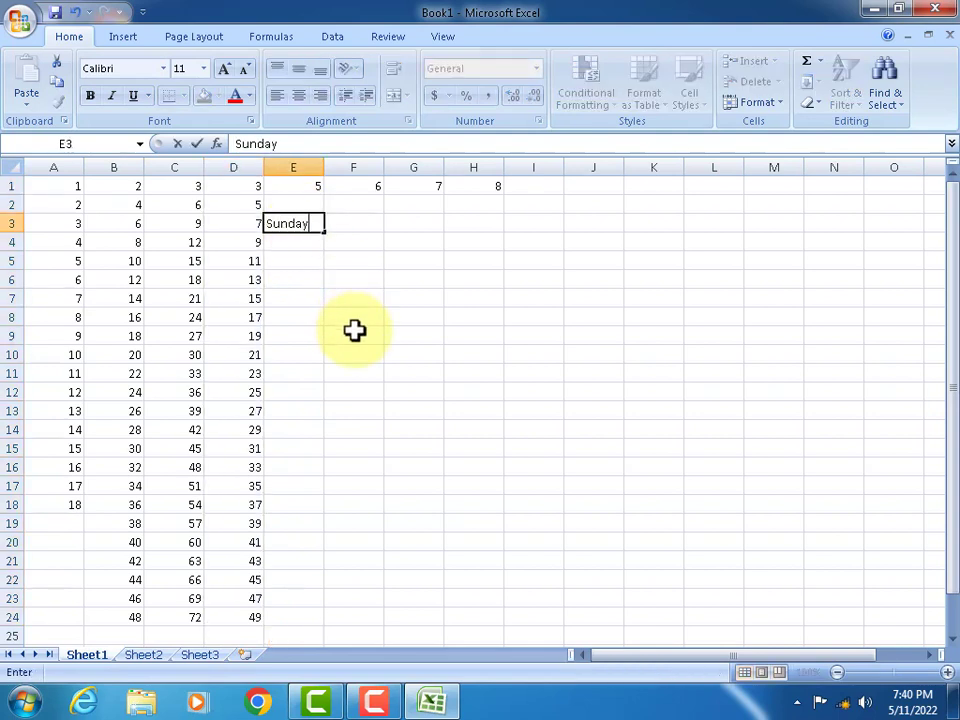
pyautogui.press('Return')
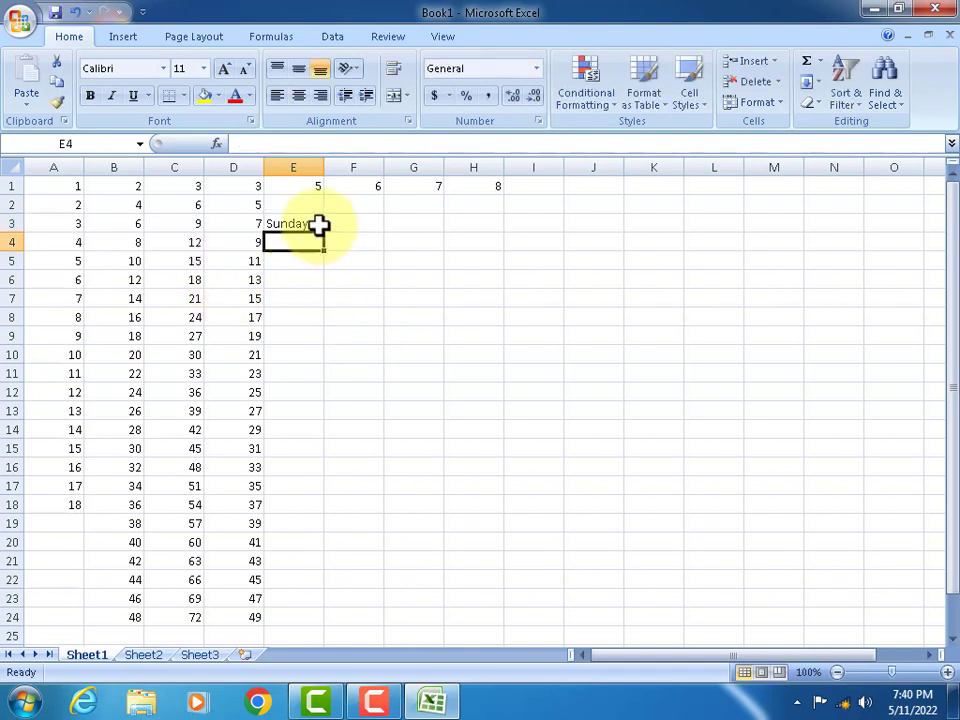
pyautogui.click(306, 223)
pyautogui.moveTo(324, 231)
pyautogui.mouseDown()
pyautogui.moveTo(315, 364)
pyautogui.moveTo(333, 508)
pyautogui.mouseUp()
pyautogui.click(304, 224)
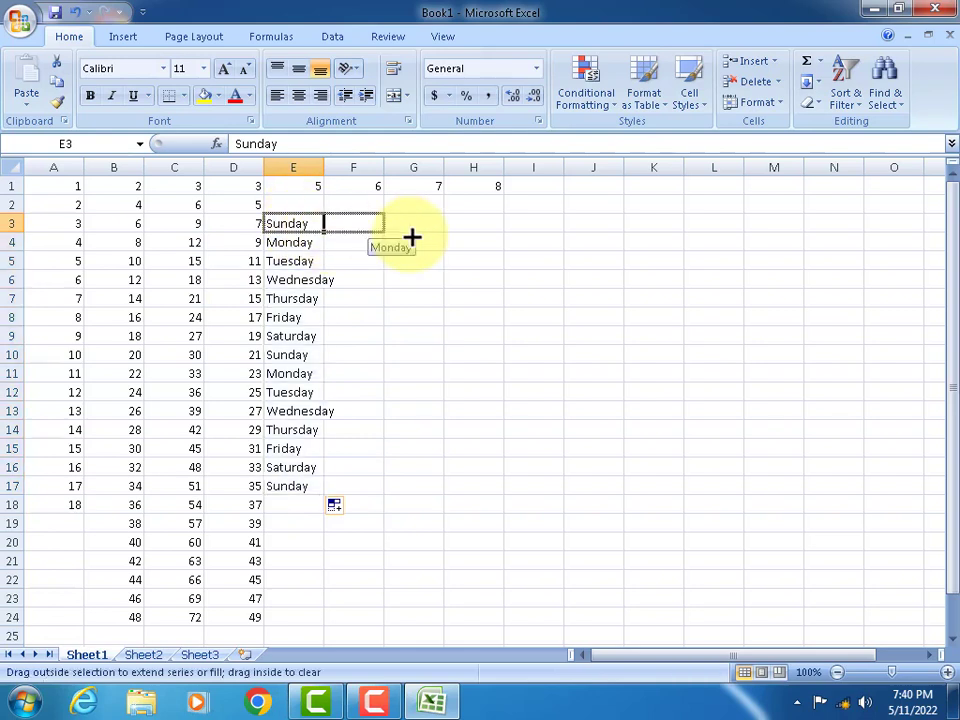
pyautogui.moveTo(328, 235); pyautogui.dragTo(430, 235)
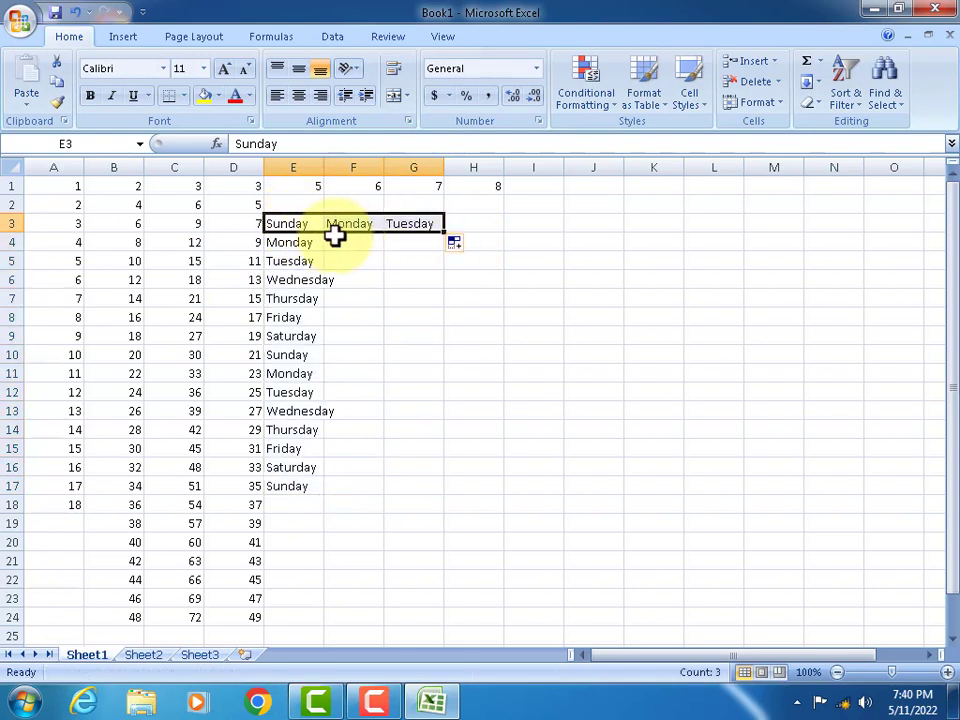
# Extend the weekdays from E9 left into C9:D9, then up from C9 into C4:C8
pyautogui.click(305, 336)
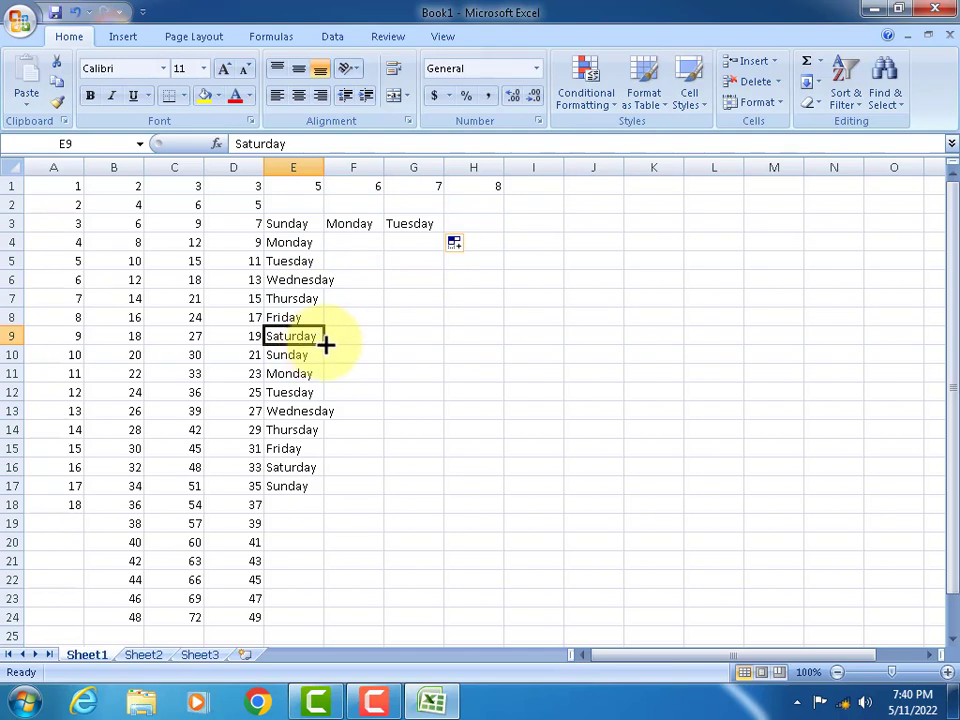
pyautogui.moveTo(326, 345); pyautogui.dragTo(180, 340)
pyautogui.click(192, 343)
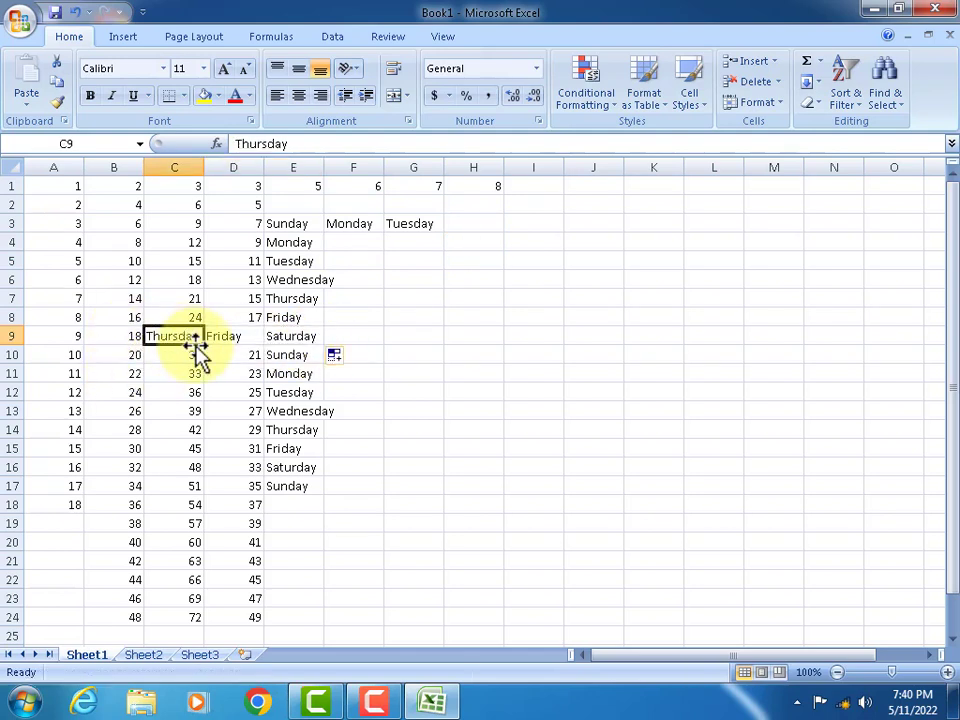
pyautogui.moveTo(204, 346); pyautogui.dragTo(199, 242)
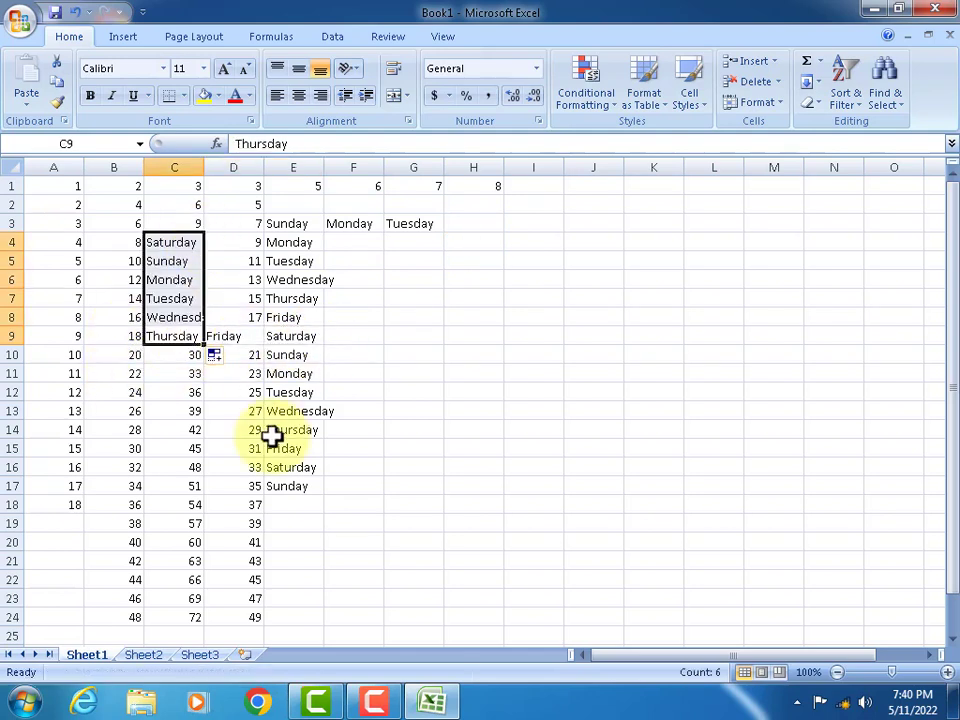
pyautogui.click(444, 370)
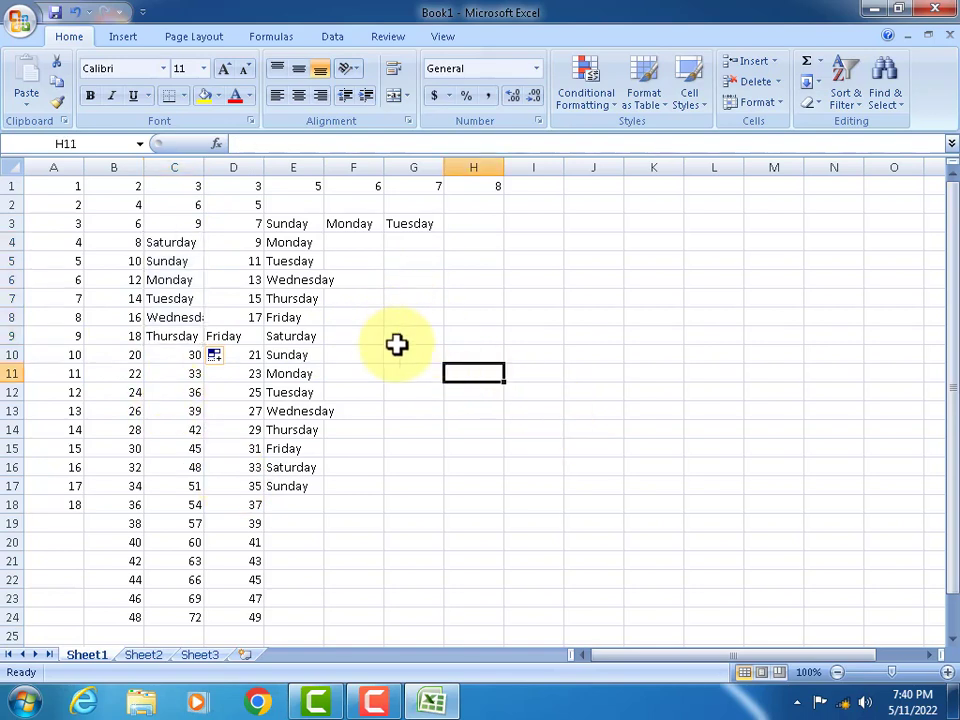
# Enter Sun in G5, fill short day names down G5:G16, and extend G11 left into F11
pyautogui.click(405, 263)
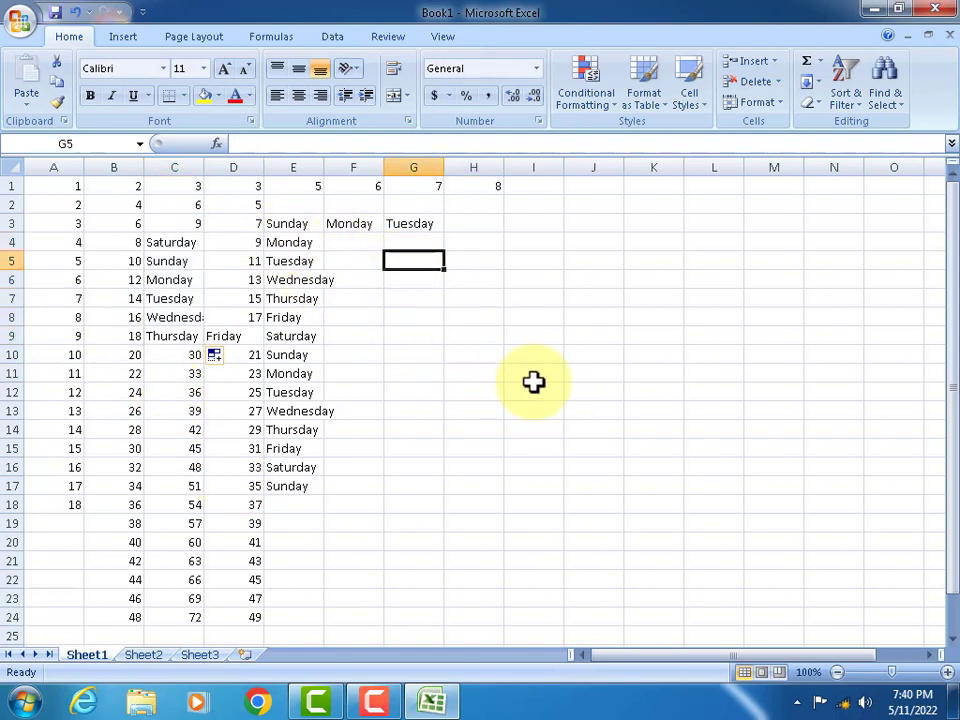
pyautogui.write('Sun')
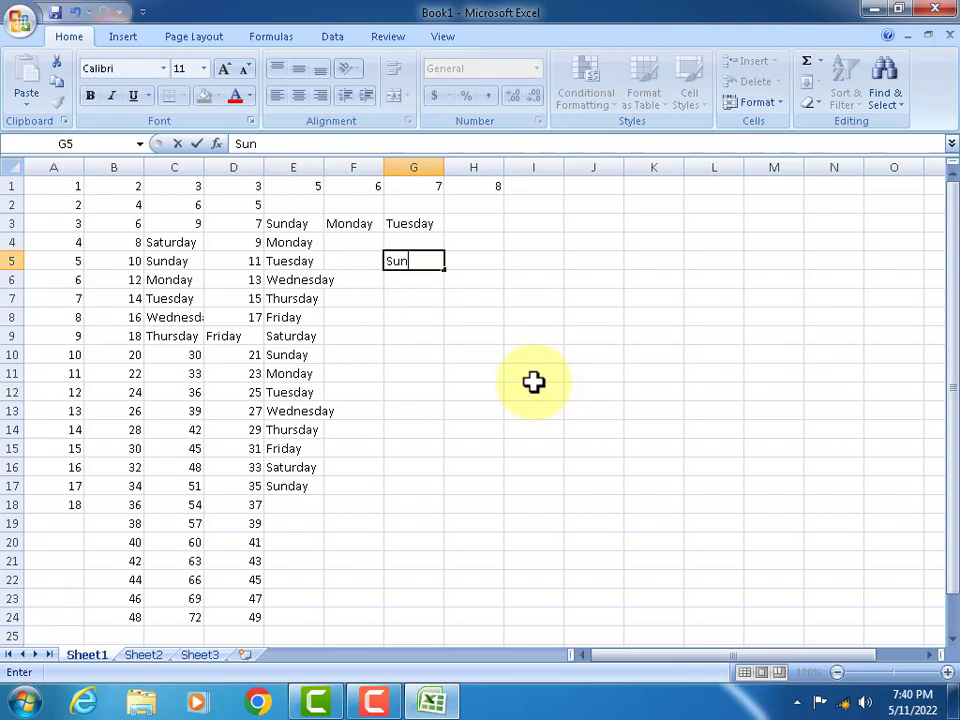
pyautogui.press('Return')
pyautogui.press('Up')
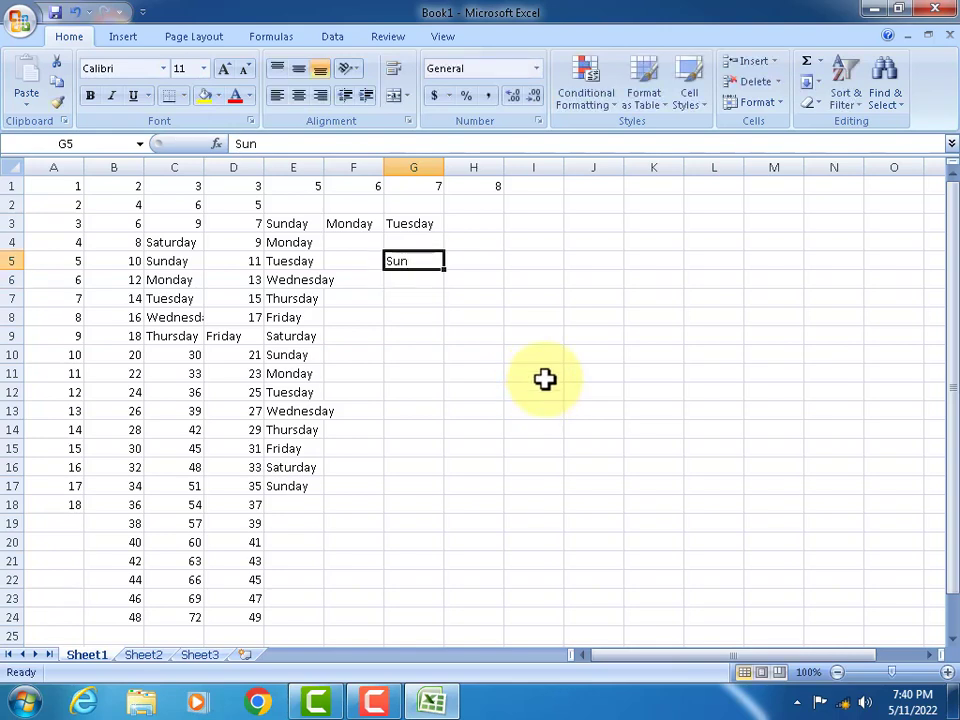
pyautogui.moveTo(445, 272); pyautogui.dragTo(441, 462)
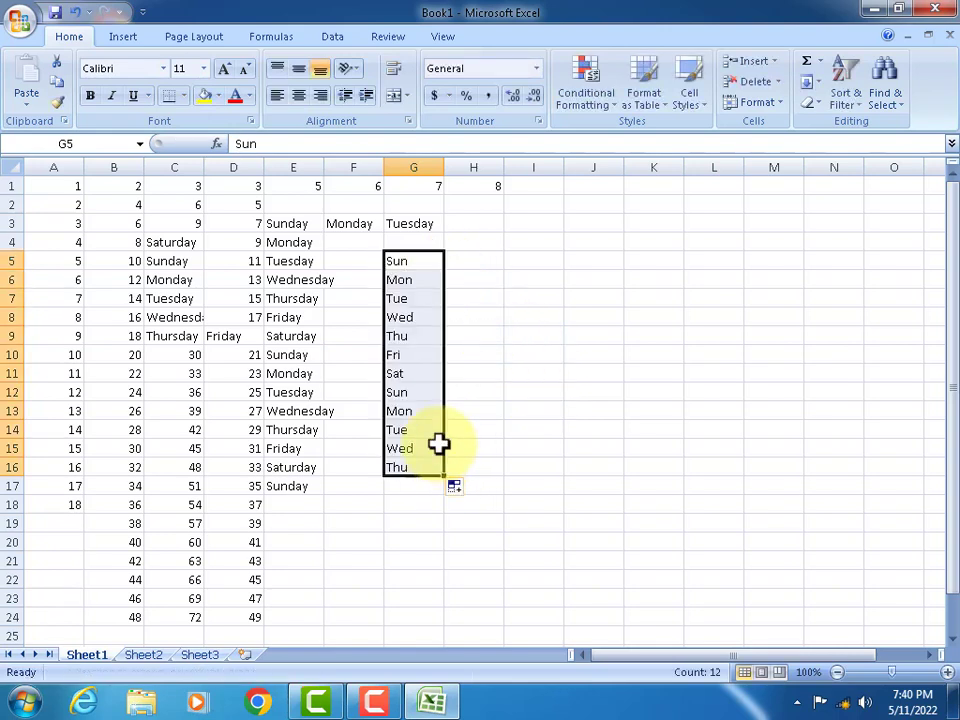
pyautogui.click(413, 373)
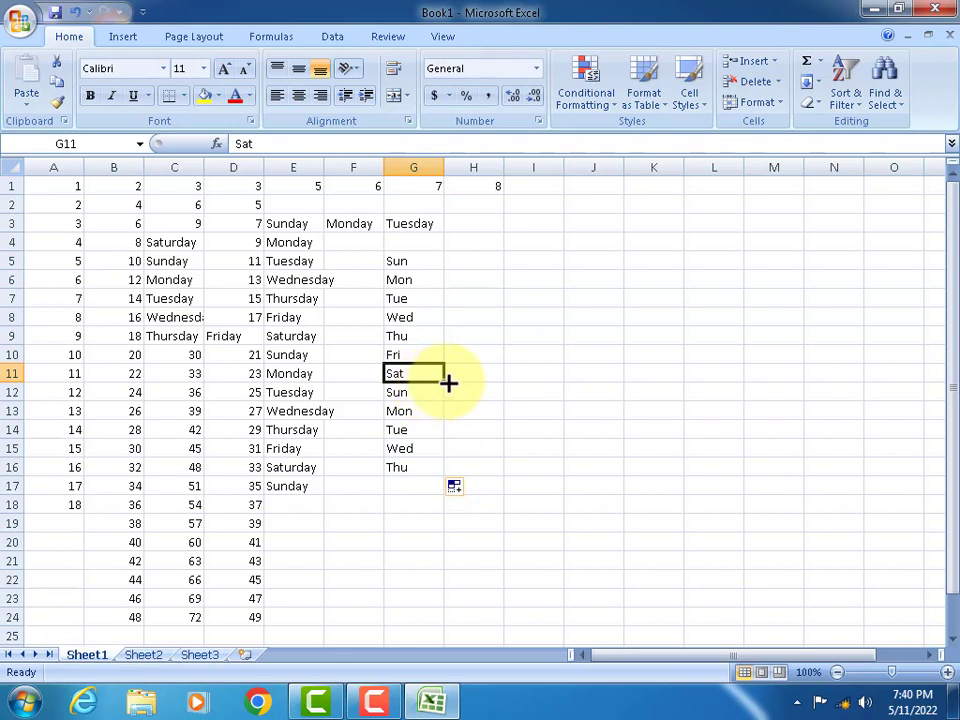
pyautogui.moveTo(444, 382); pyautogui.dragTo(307, 374)
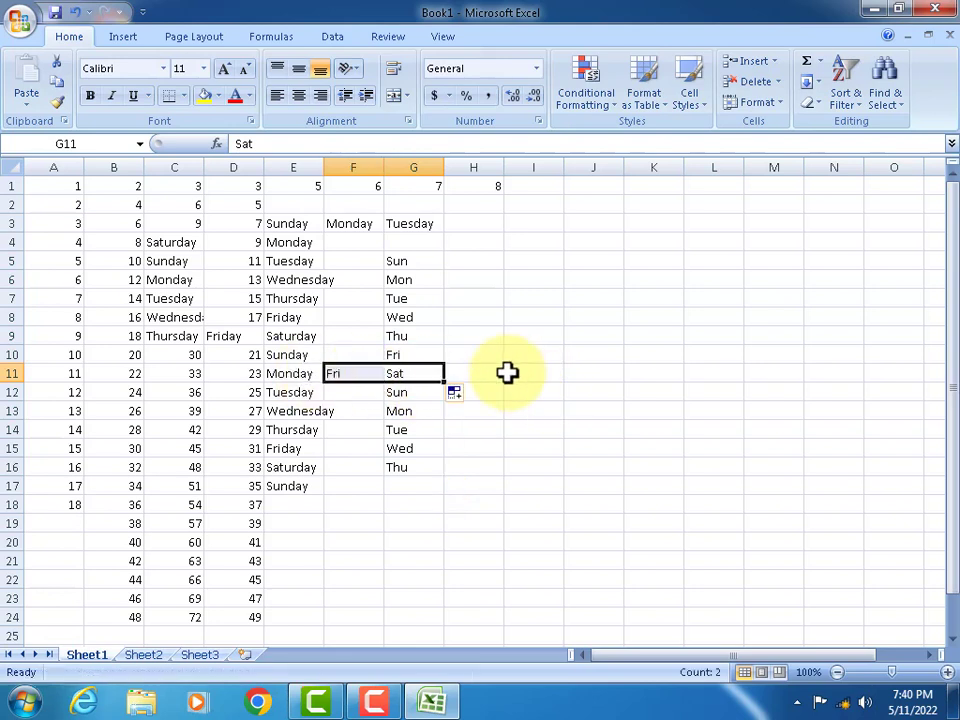
pyautogui.click(484, 265)
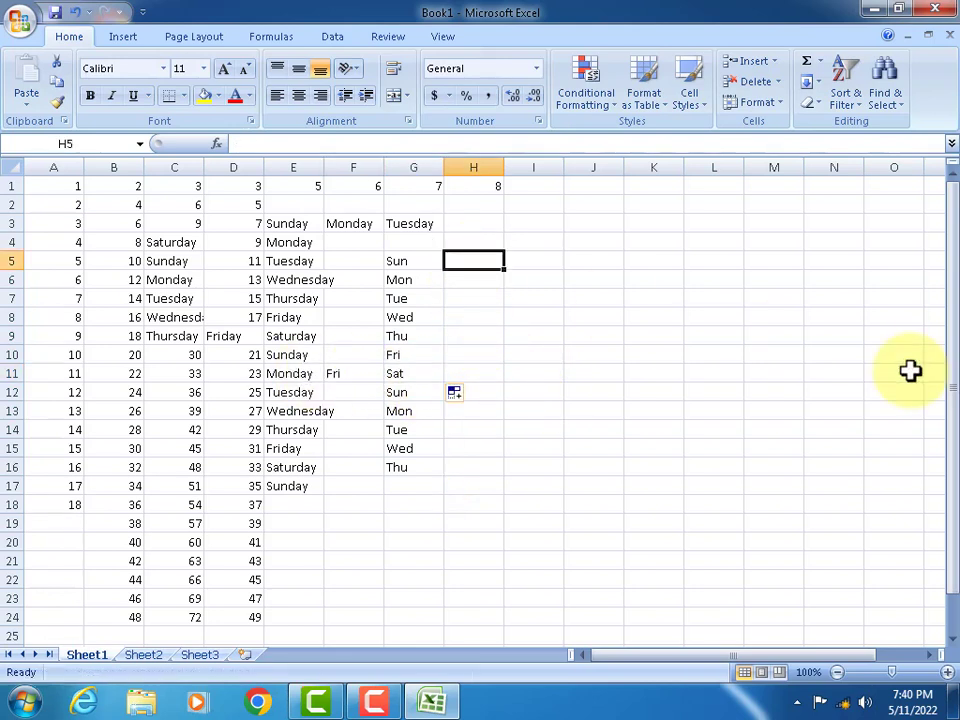
# Enter January in H5, fill months down to H15, left into D5:G5, and across I11:N11
pyautogui.write('January')
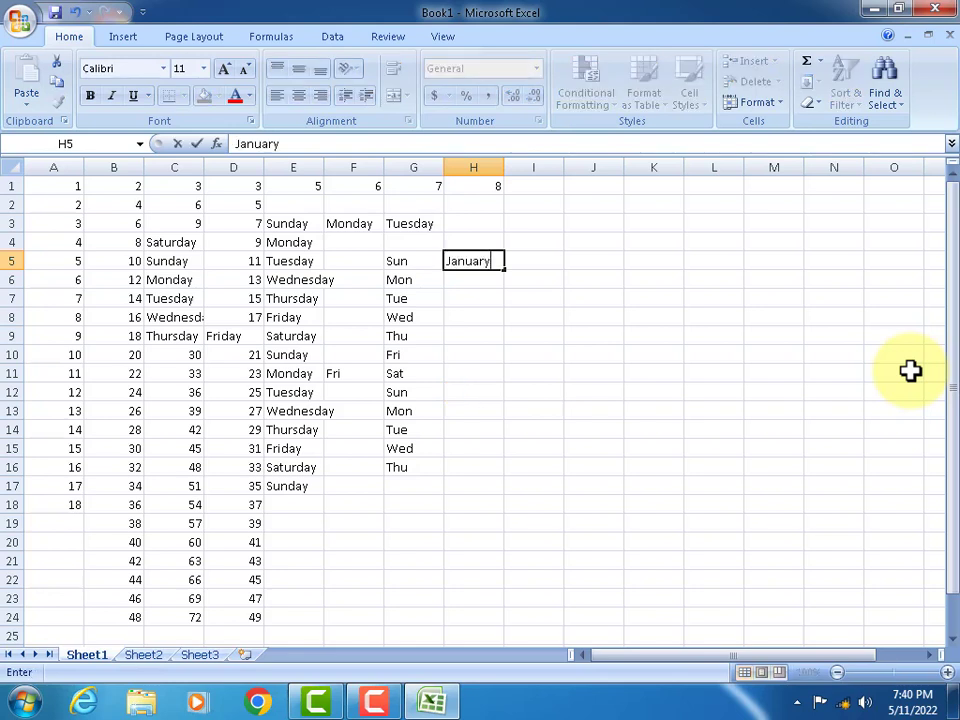
pyautogui.press('Return')
pyautogui.press('Up')
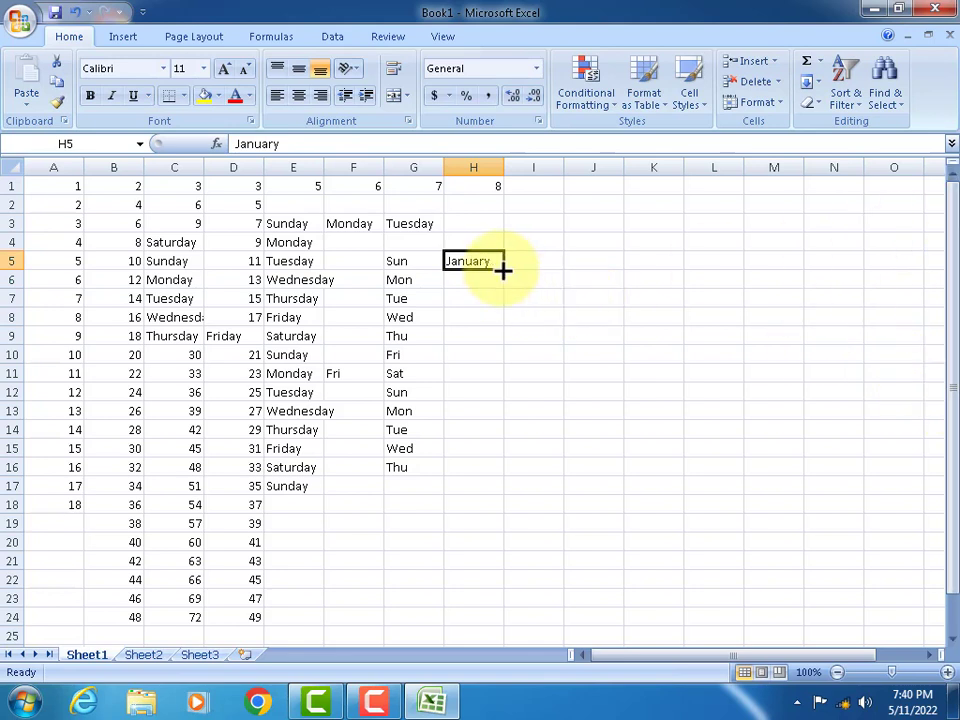
pyautogui.moveTo(504, 268); pyautogui.dragTo(471, 457)
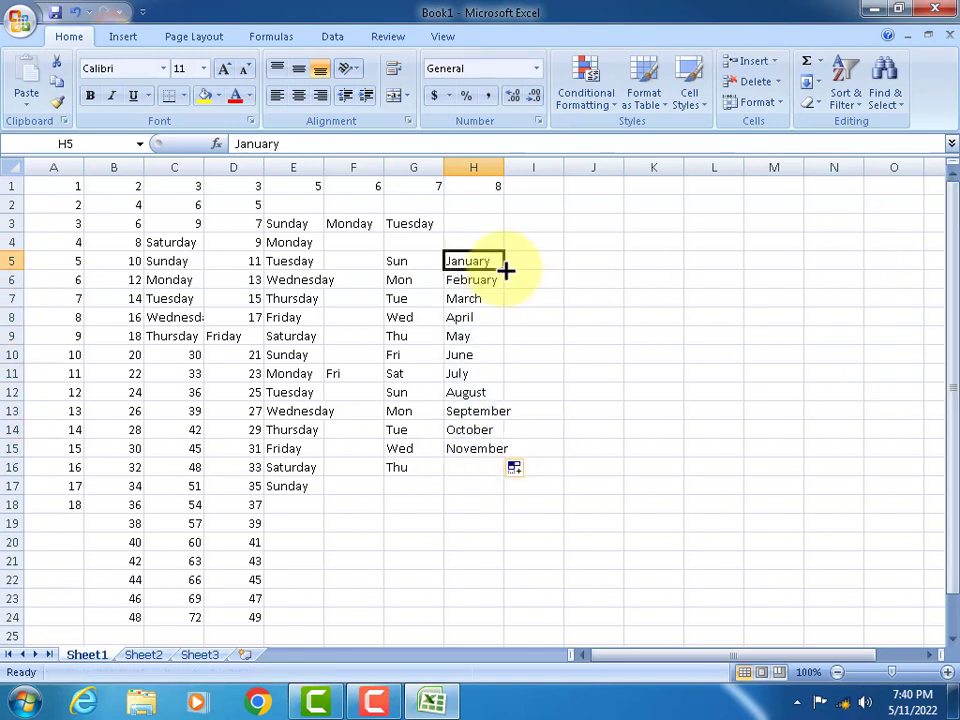
pyautogui.moveTo(504, 268); pyautogui.dragTo(220, 265)
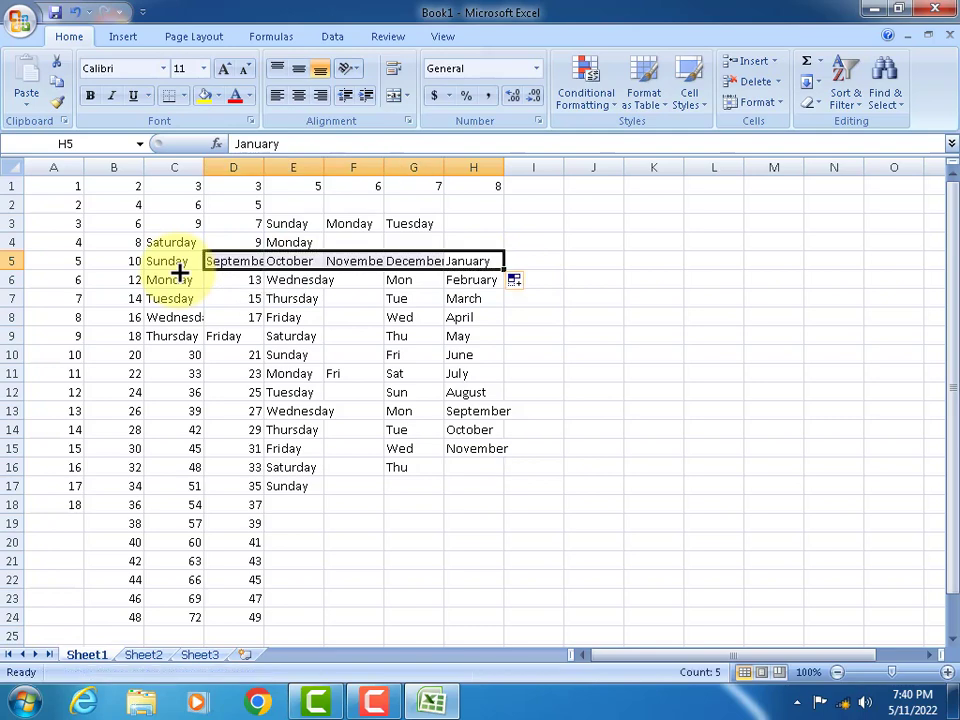
pyautogui.click(471, 376)
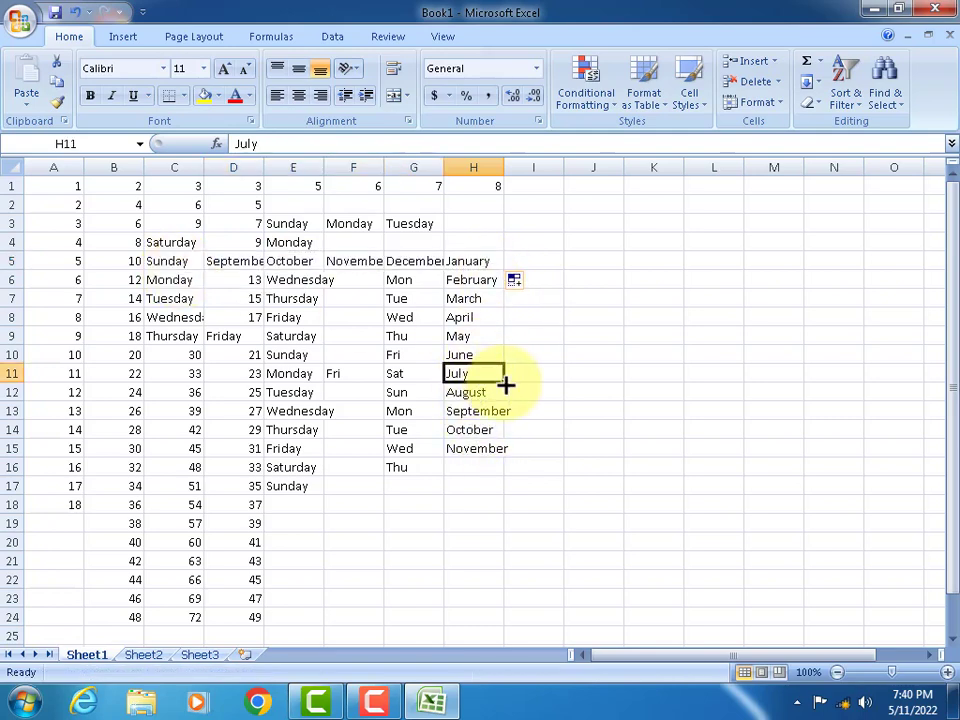
pyautogui.moveTo(506, 384); pyautogui.dragTo(847, 420)
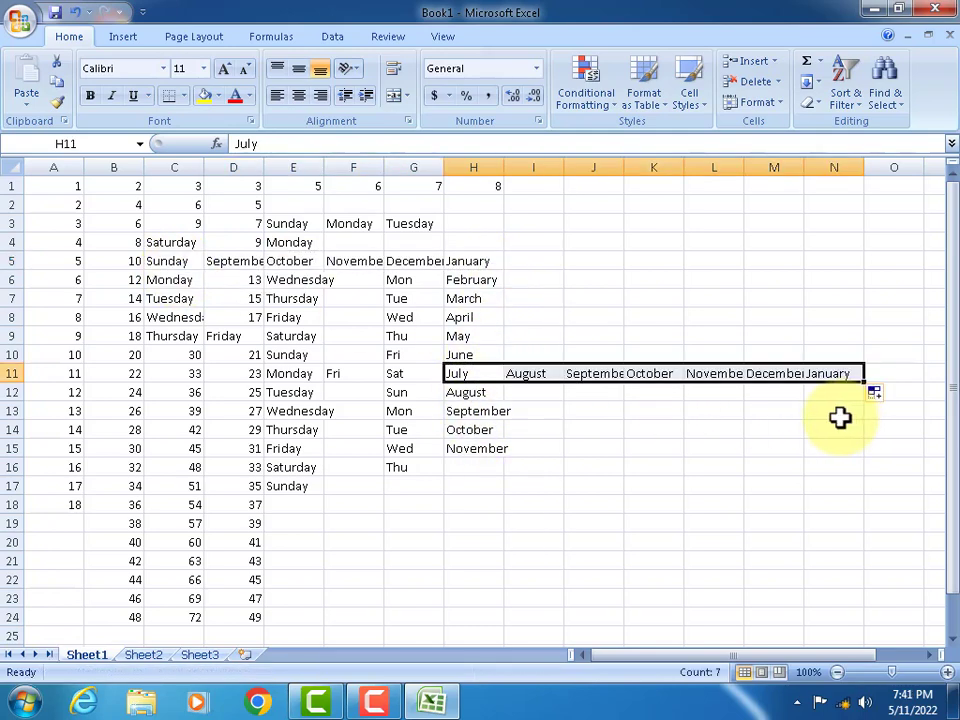
# Enter Jan in I4 and fill short month names down to I24, Jan–Dec then Jan–Sep
pyautogui.click(540, 243)
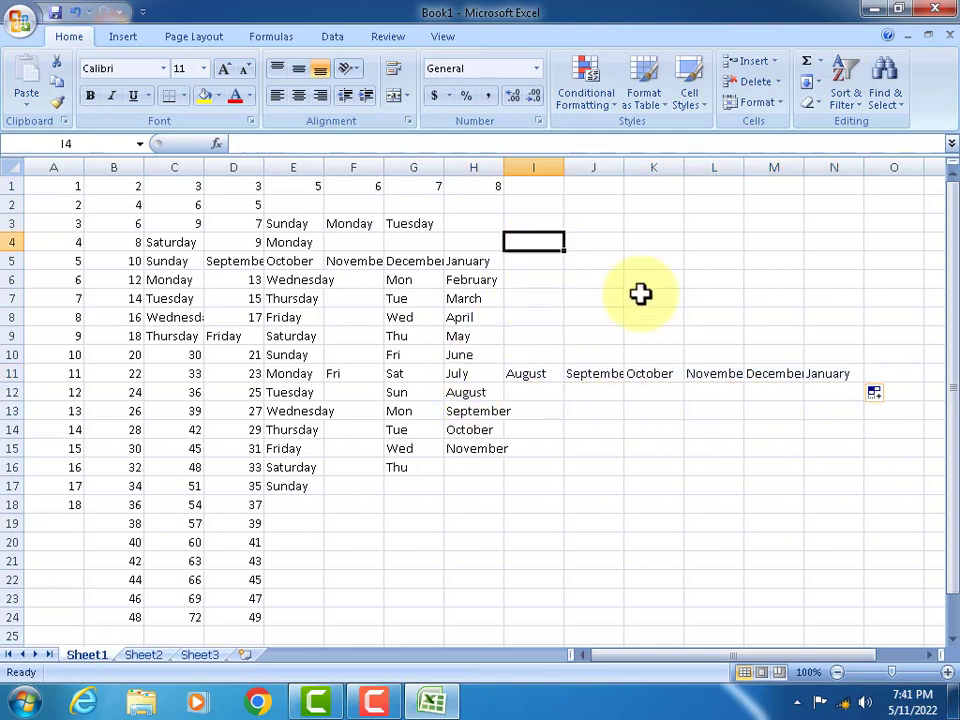
pyautogui.write('Jan')
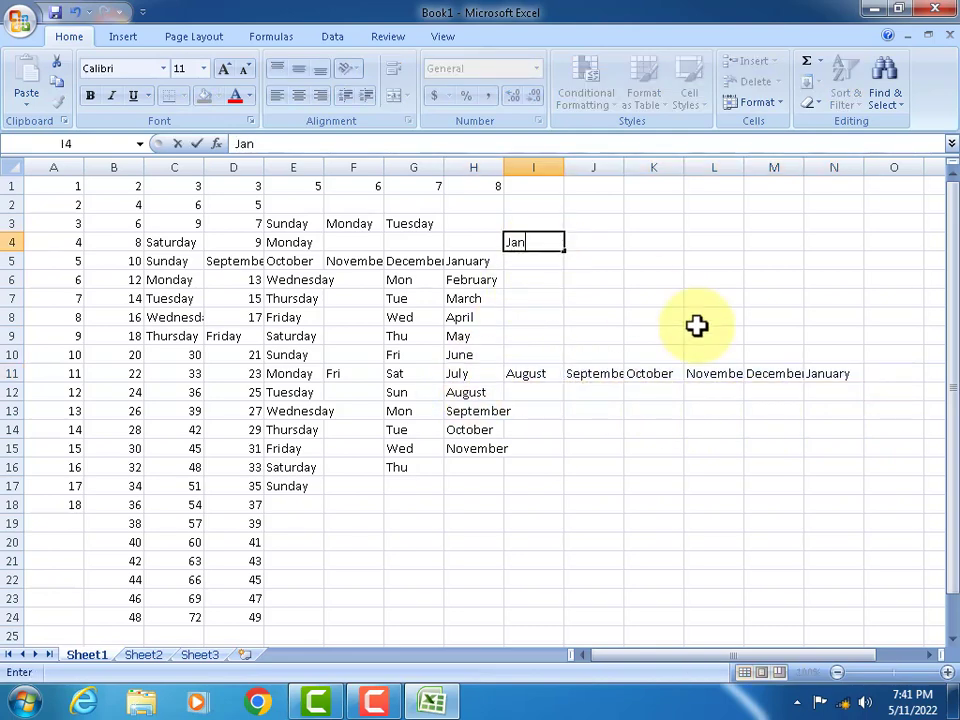
pyautogui.press('Return')
pyautogui.click(546, 250)
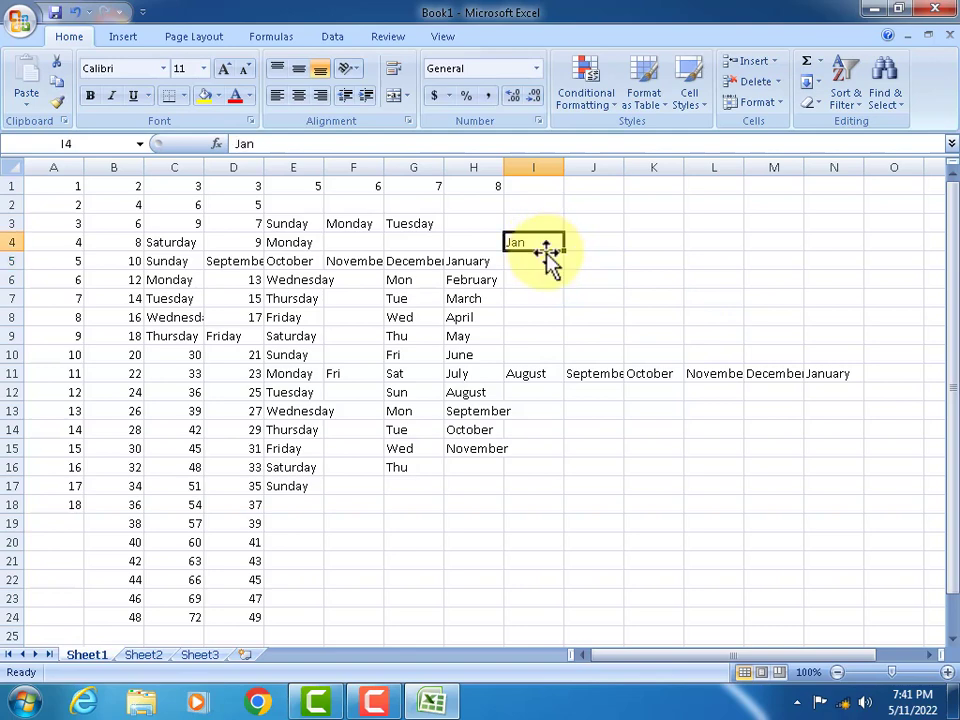
pyautogui.moveTo(565, 251); pyautogui.dragTo(566, 620)
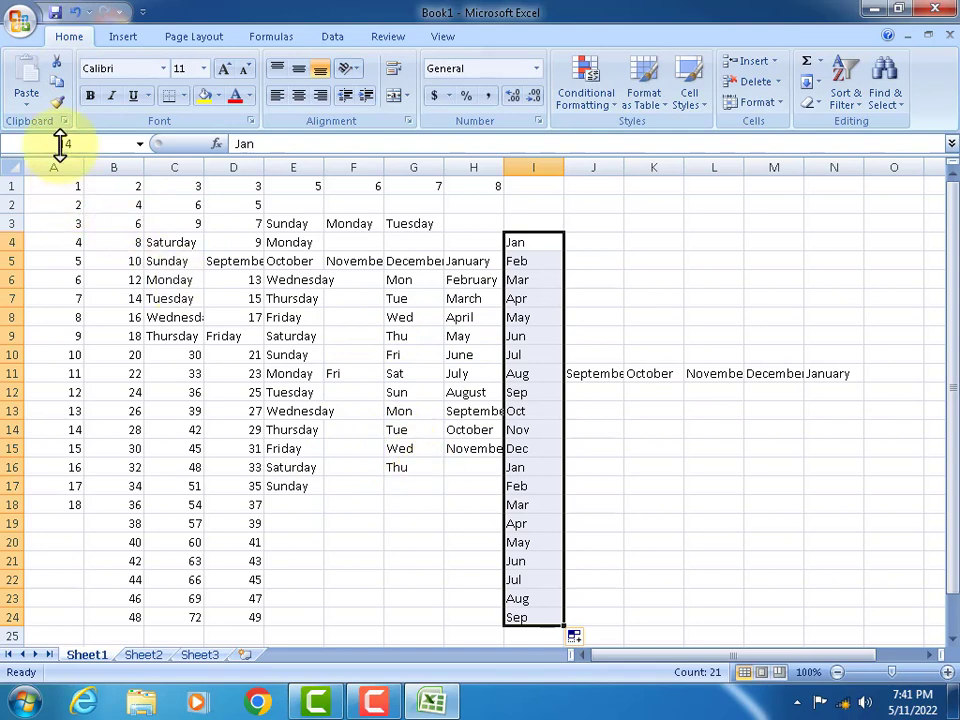
# Open the Custom Lists editor from Excel Options
pyautogui.click(20, 20)
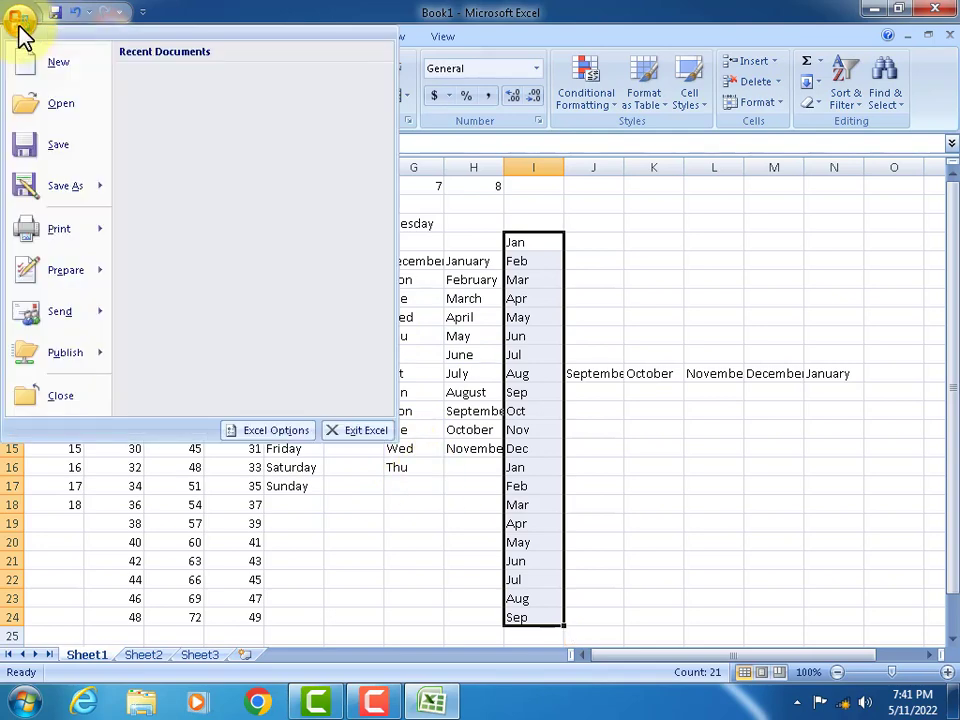
pyautogui.click(278, 431)
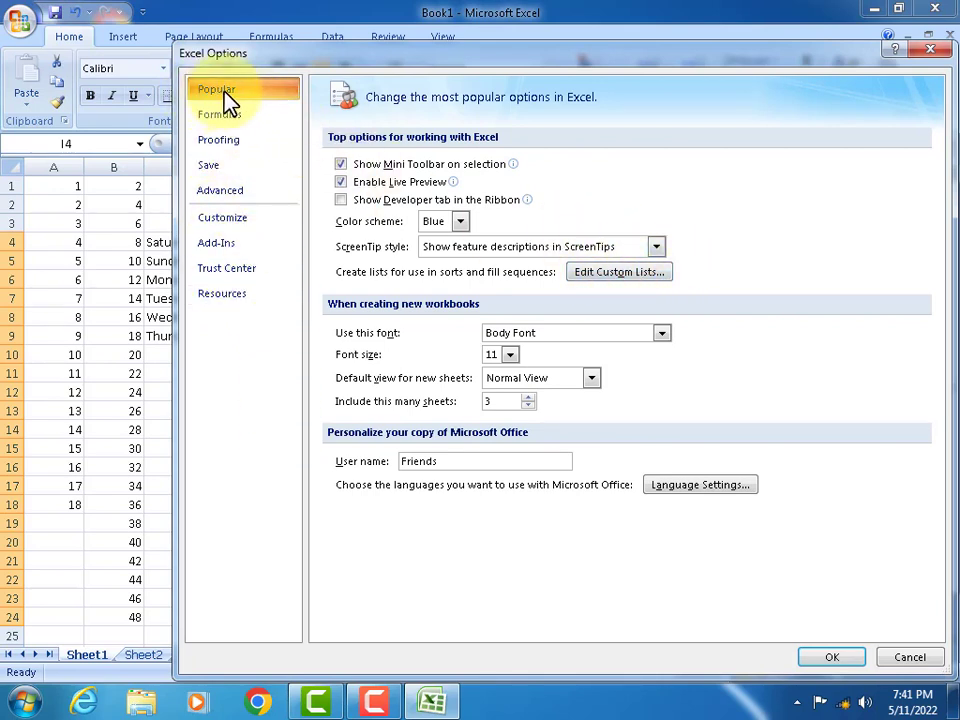
pyautogui.click(614, 284)
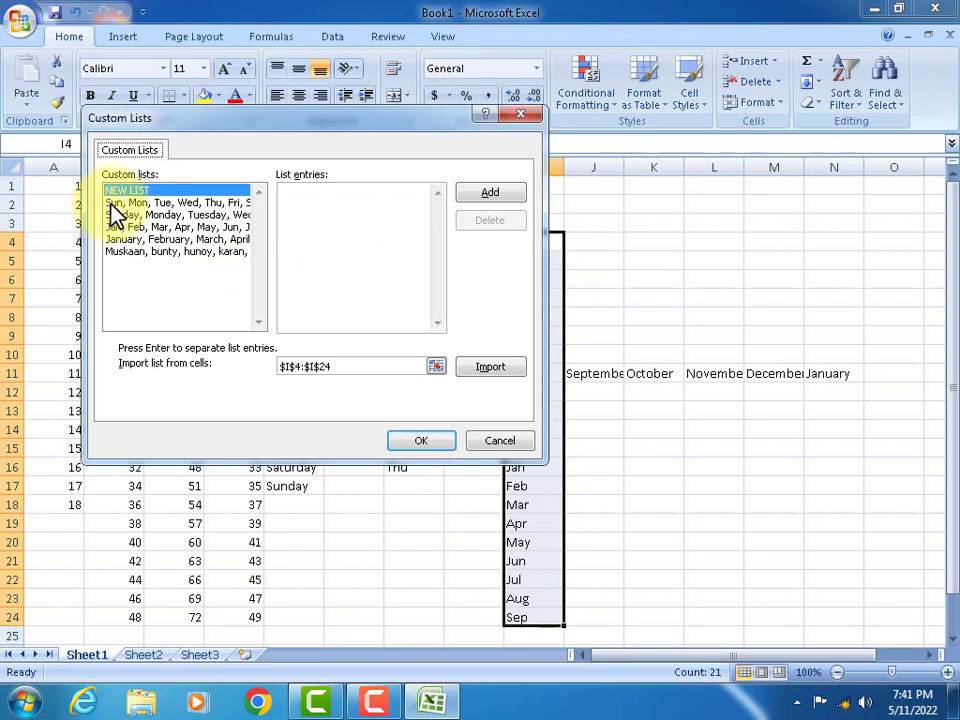
# Review the weekday, month and name lists, then start a new empty list
pyautogui.click(112, 202)
pyautogui.click(117, 214)
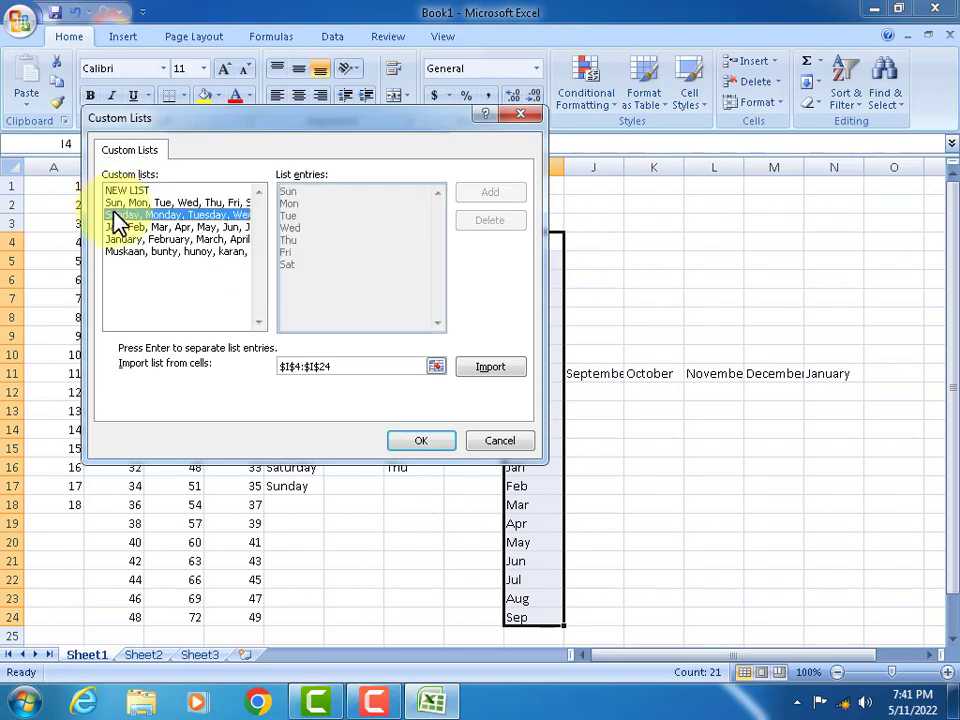
pyautogui.click(119, 228)
pyautogui.click(128, 240)
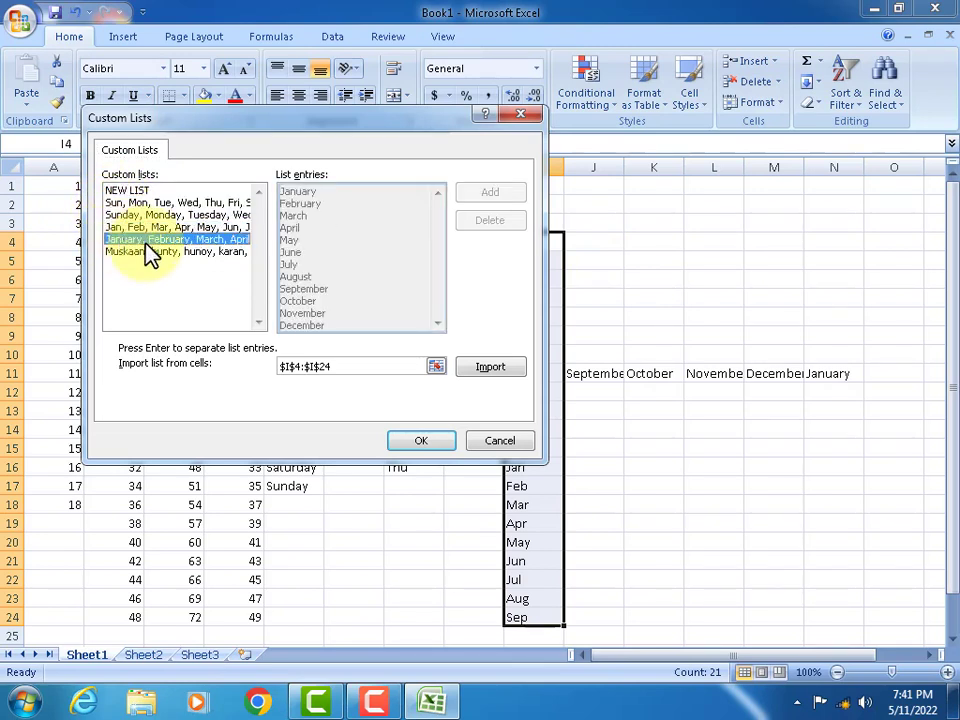
pyautogui.click(143, 253)
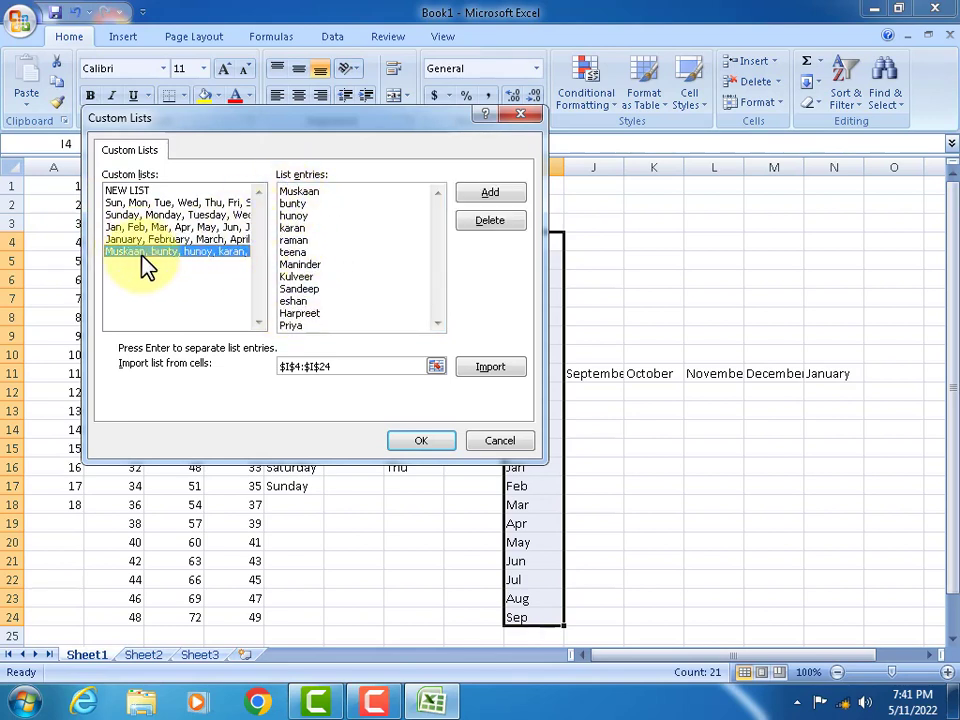
pyautogui.click(130, 191)
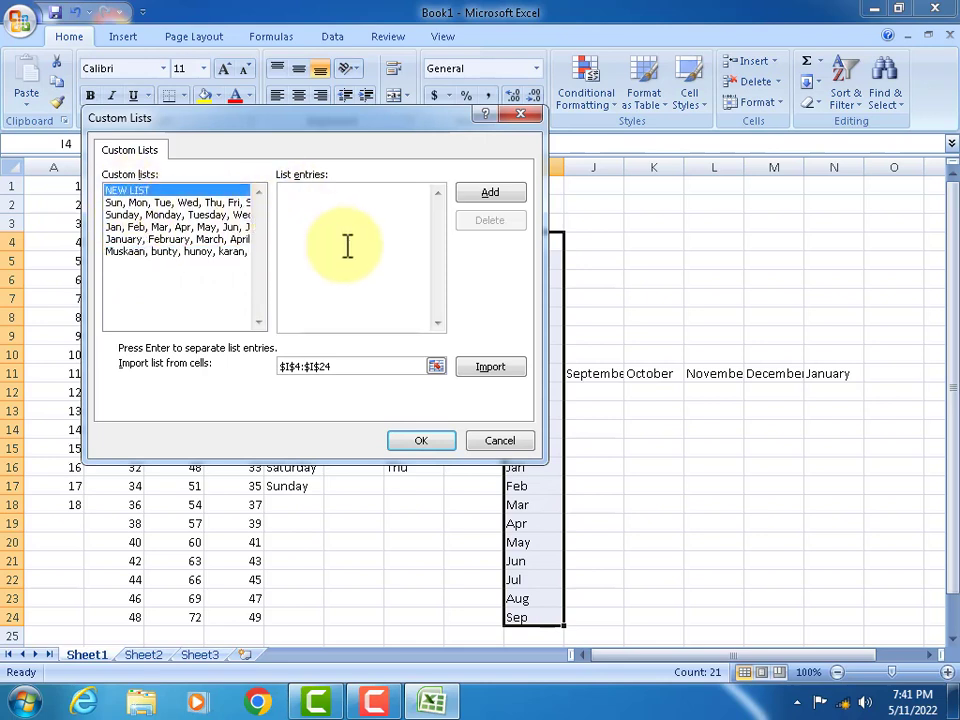
# Add the five comma-separated student names as a custom list and close Custom Lists
pyautogui.write('Amreek, Rakesh, Gurdeep, Vicky')
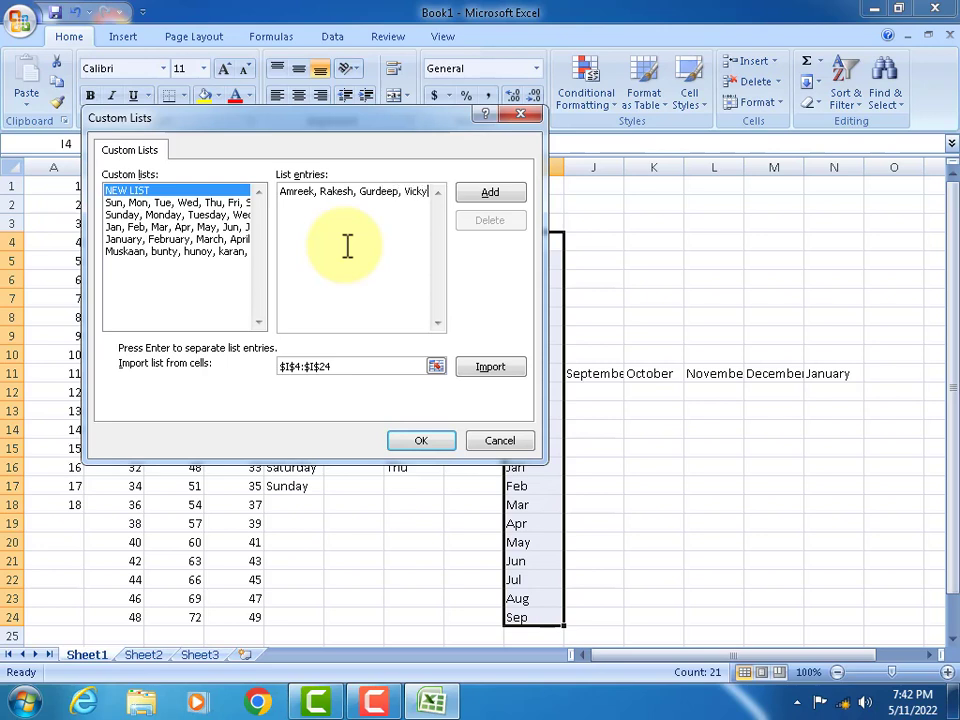
pyautogui.write(', Daljit')
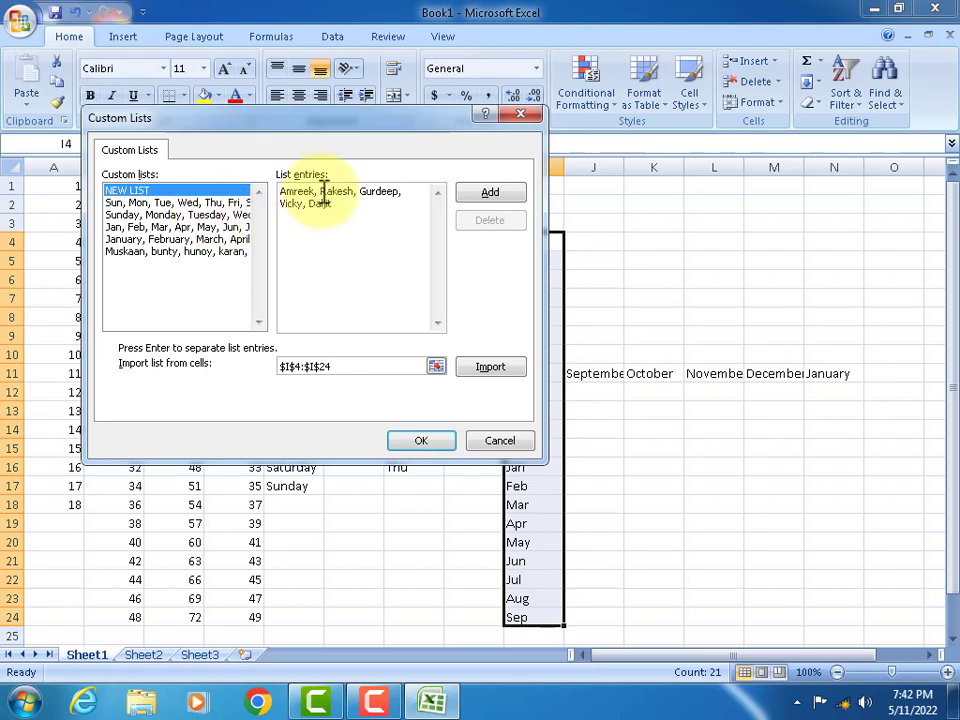
pyautogui.click(494, 198)
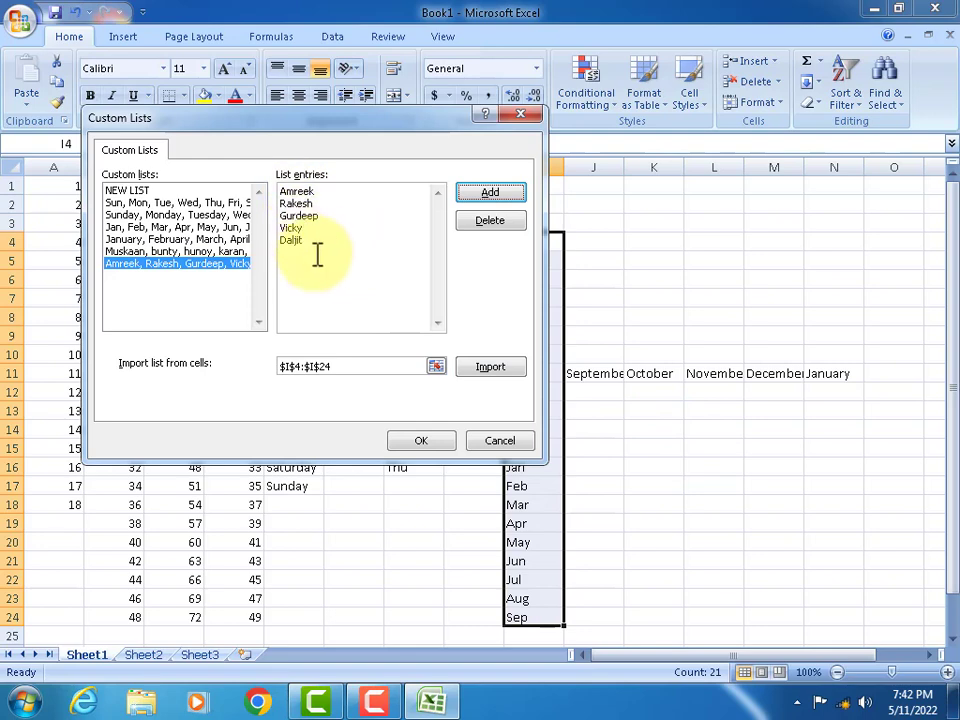
pyautogui.click(421, 441)
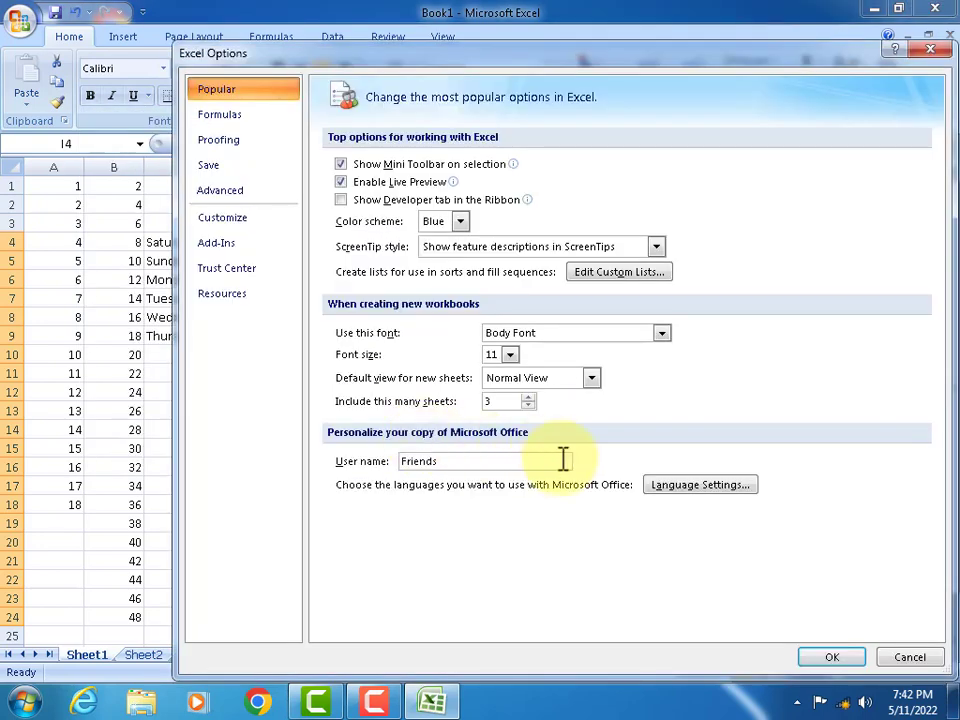
# Close Excel Options and fill J3:J22 with the five custom names repeated four times
pyautogui.click(836, 662)
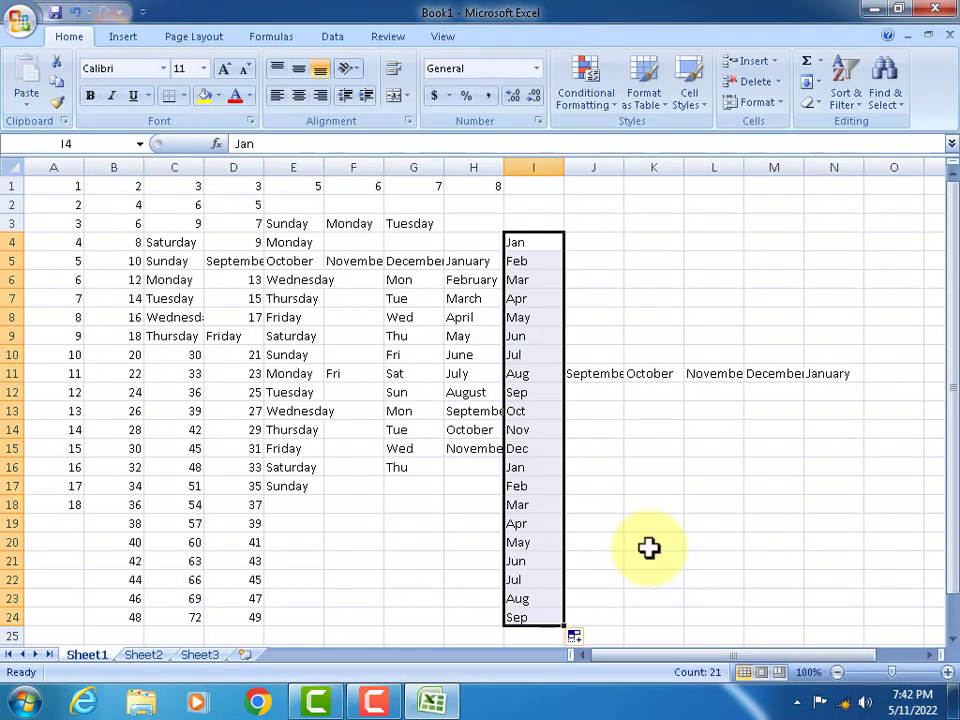
pyautogui.click(601, 225)
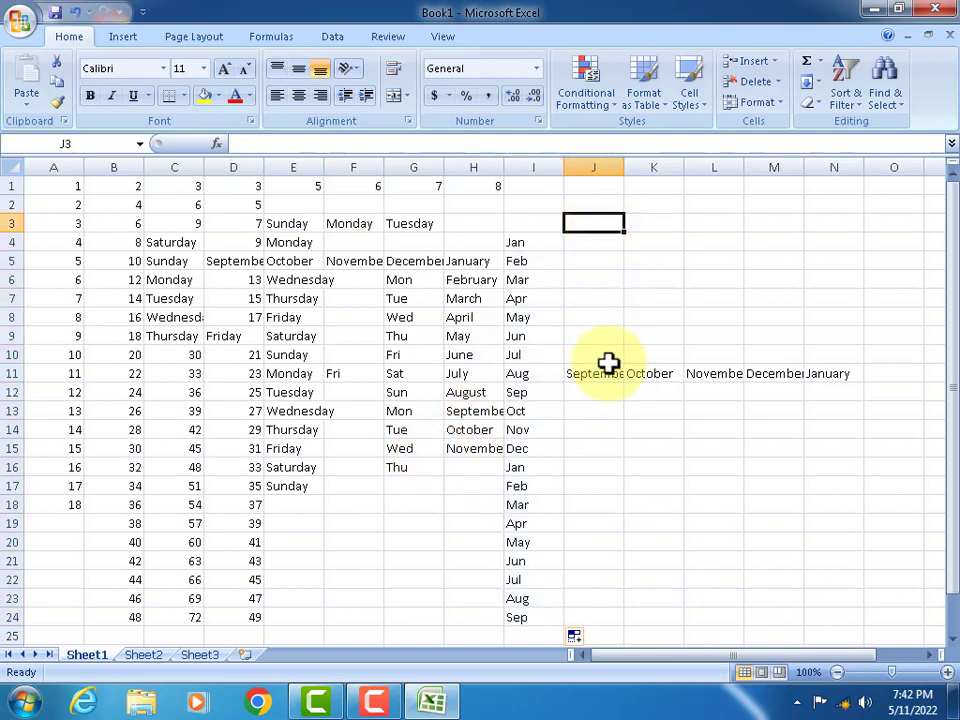
pyautogui.write('Daljit')
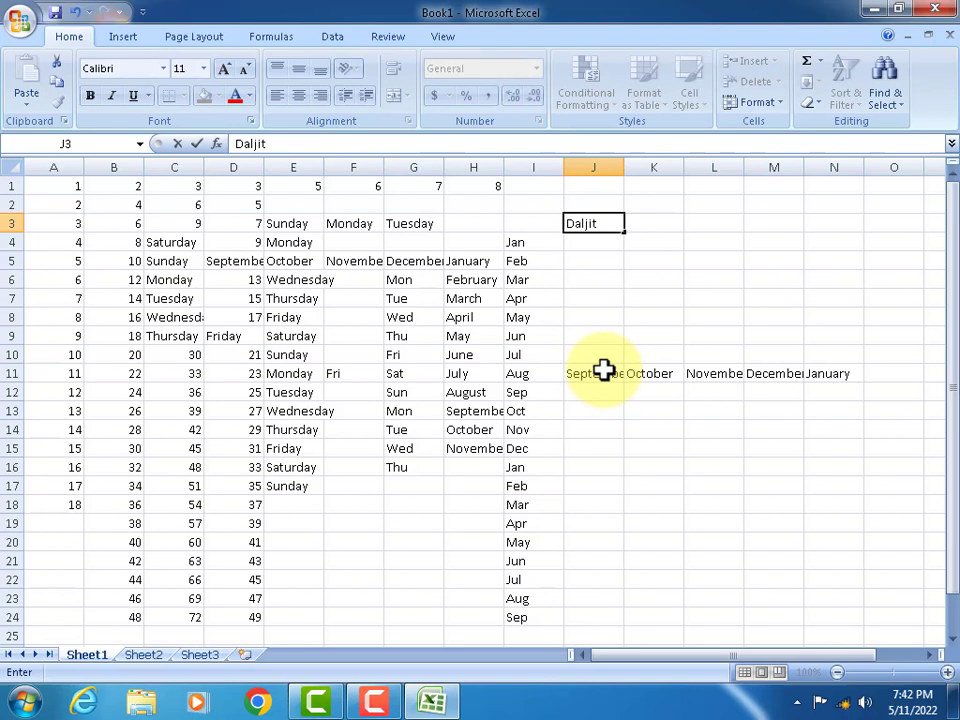
pyautogui.press('Return')
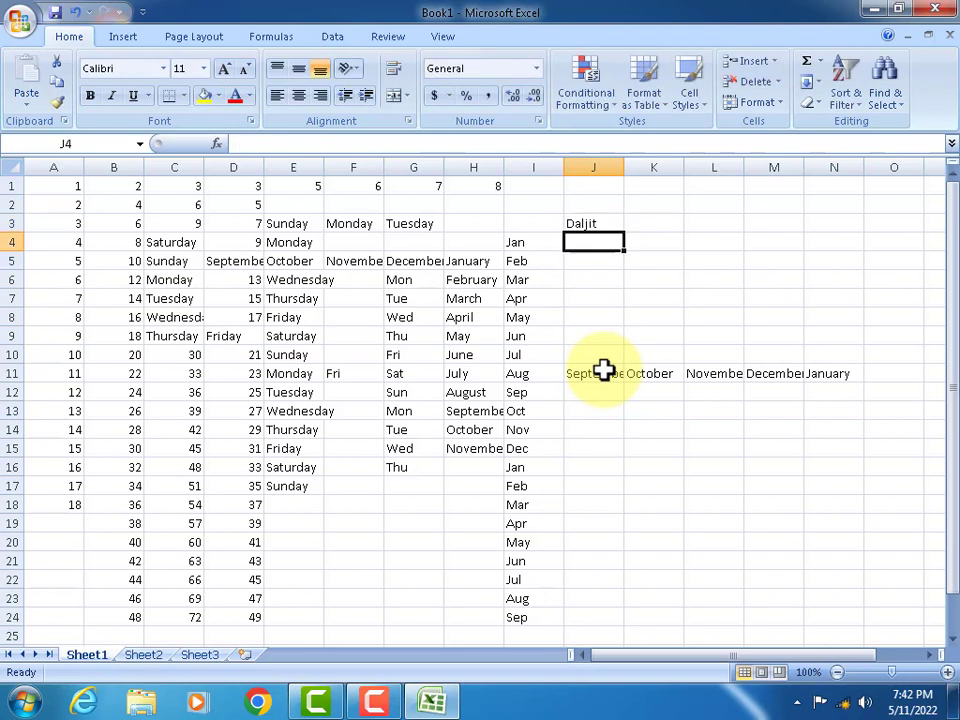
pyautogui.click(603, 222)
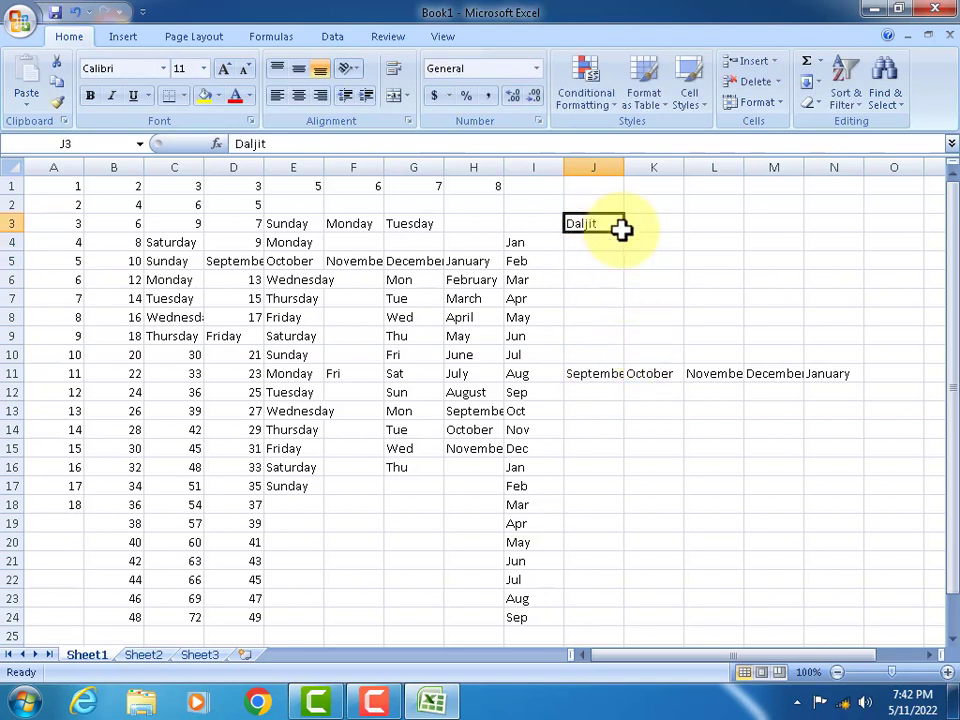
pyautogui.moveTo(624, 231); pyautogui.dragTo(625, 582)
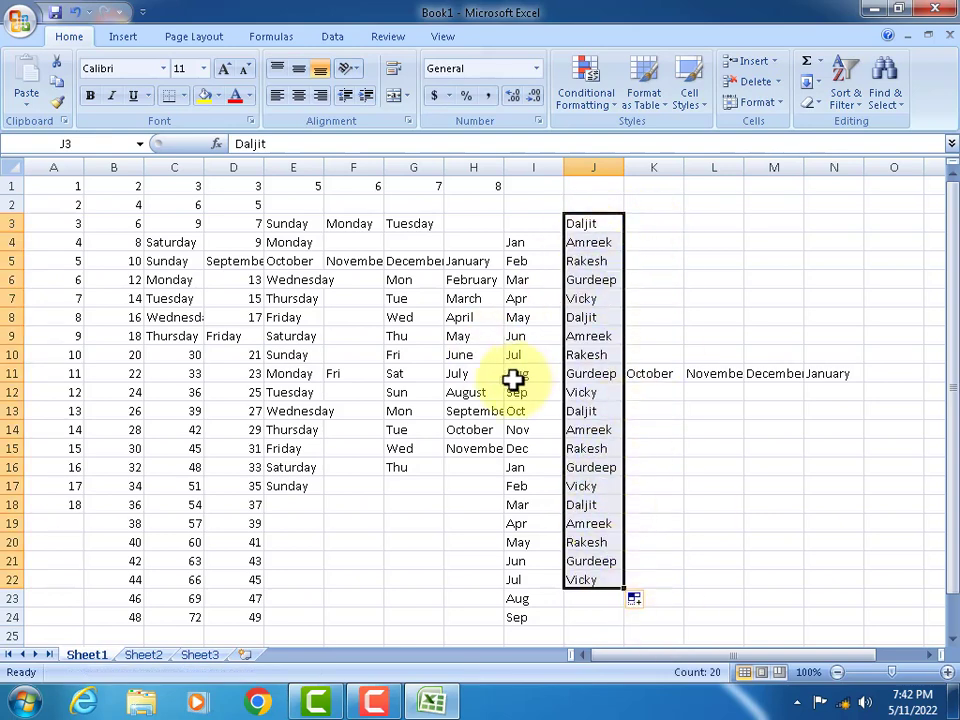
pyautogui.click(492, 354)
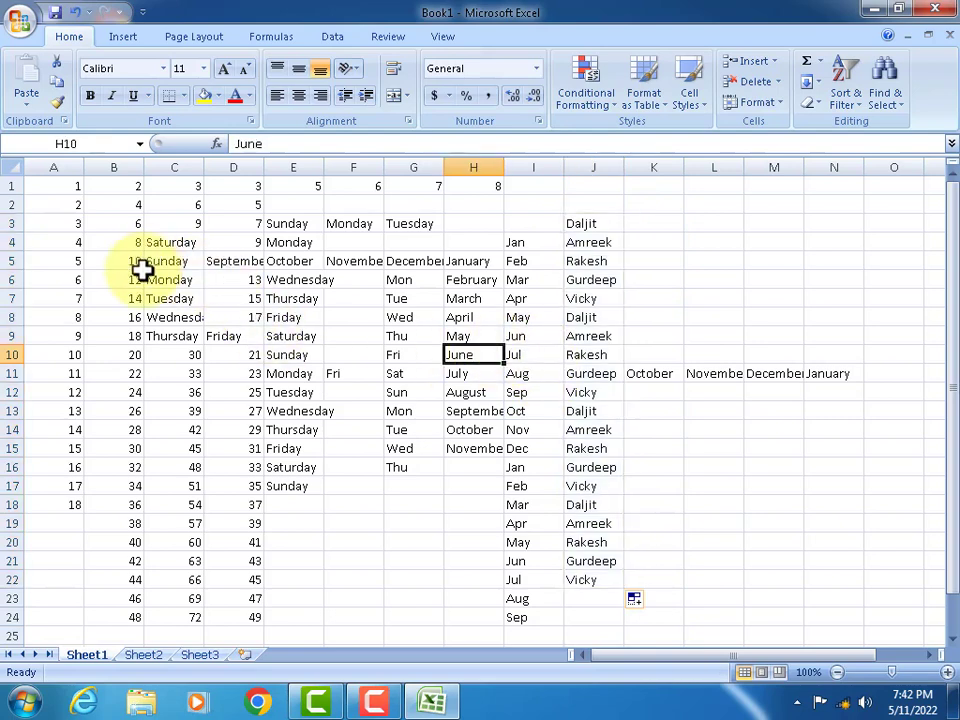
# Delete the contents of A1:N25 and apply Clear All to it
pyautogui.moveTo(52, 188); pyautogui.dragTo(826, 632)
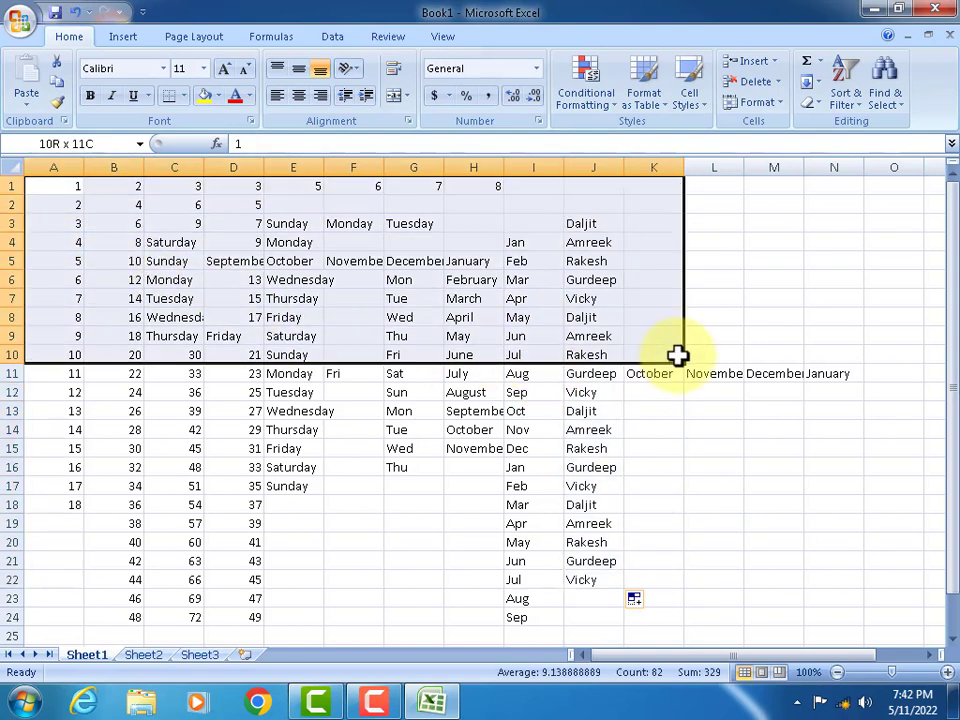
pyautogui.press('Delete')
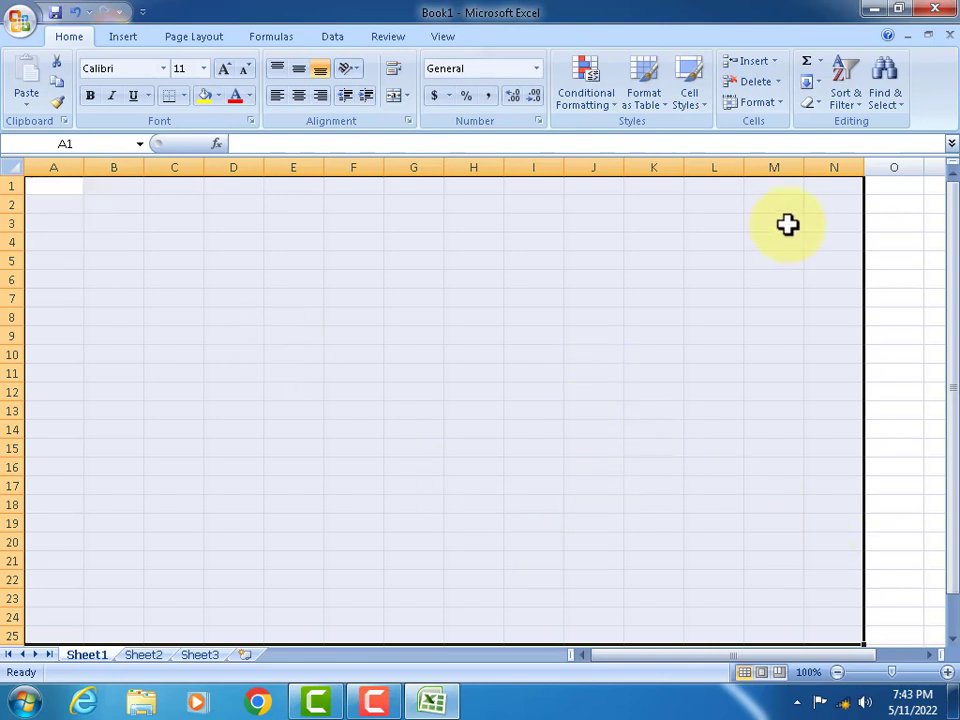
pyautogui.click(817, 102)
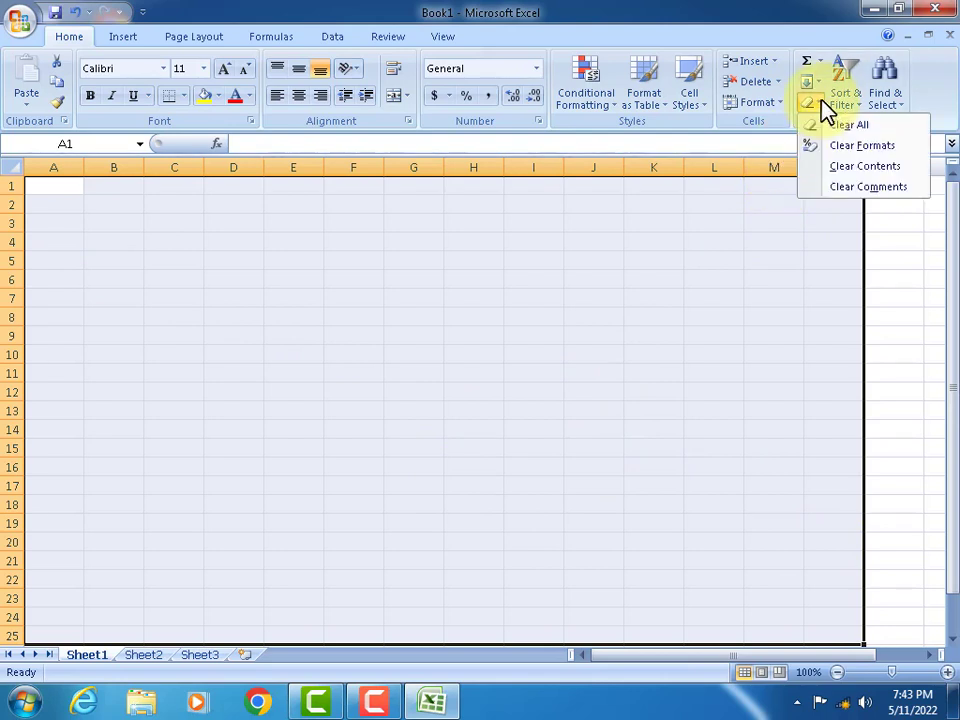
pyautogui.click(855, 128)
pyautogui.click(469, 300)
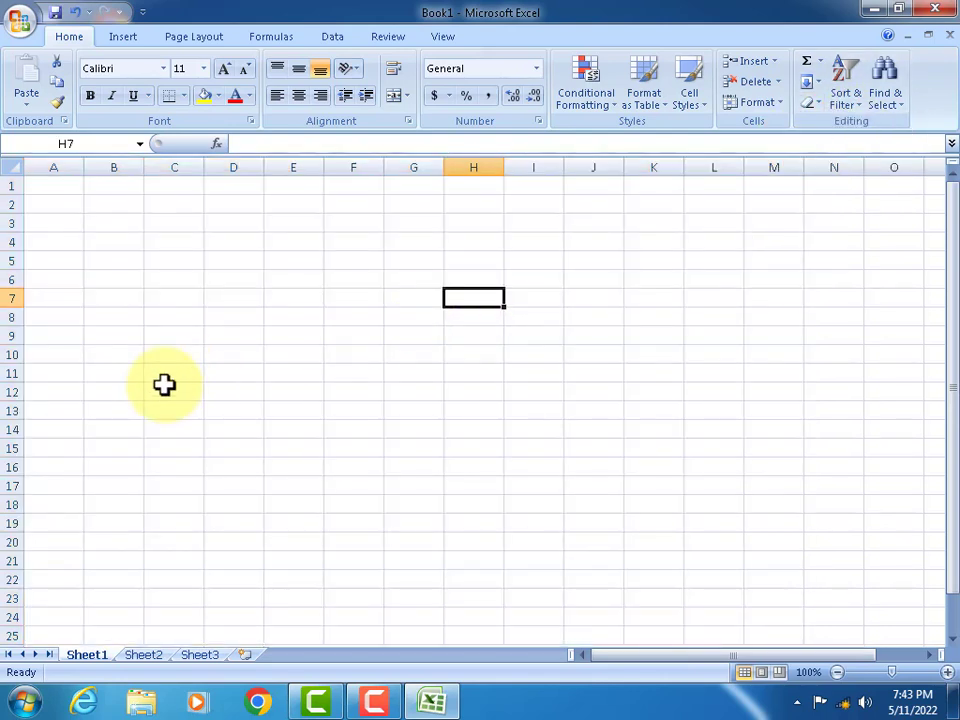
# Apply Clear All again to A2:H15 to remove leftover formatting
pyautogui.moveTo(54, 205); pyautogui.dragTo(484, 440)
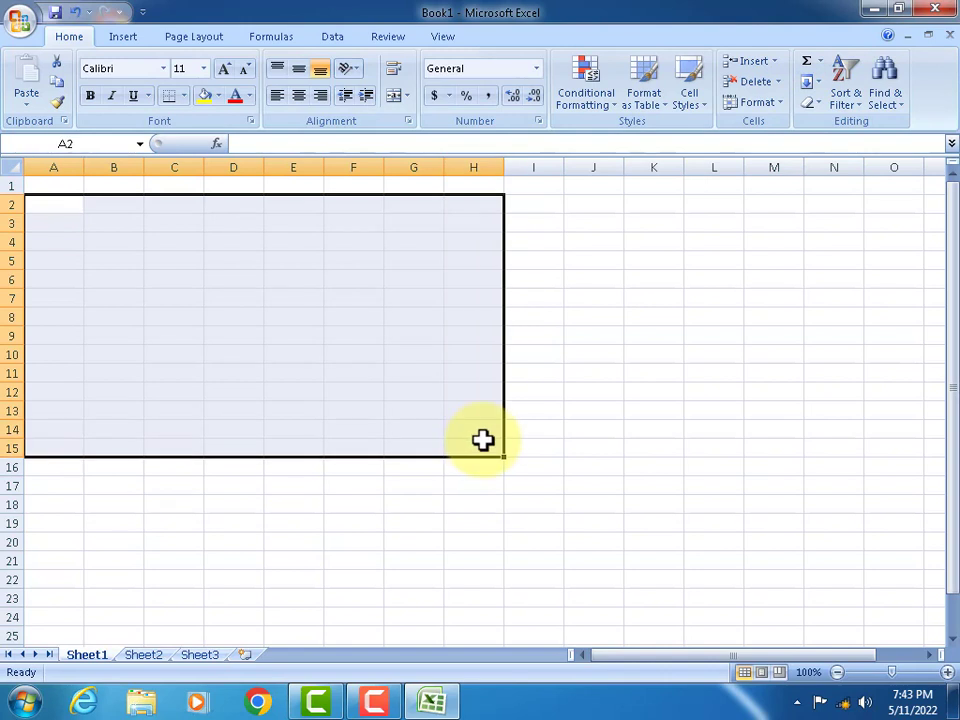
pyautogui.click(818, 103)
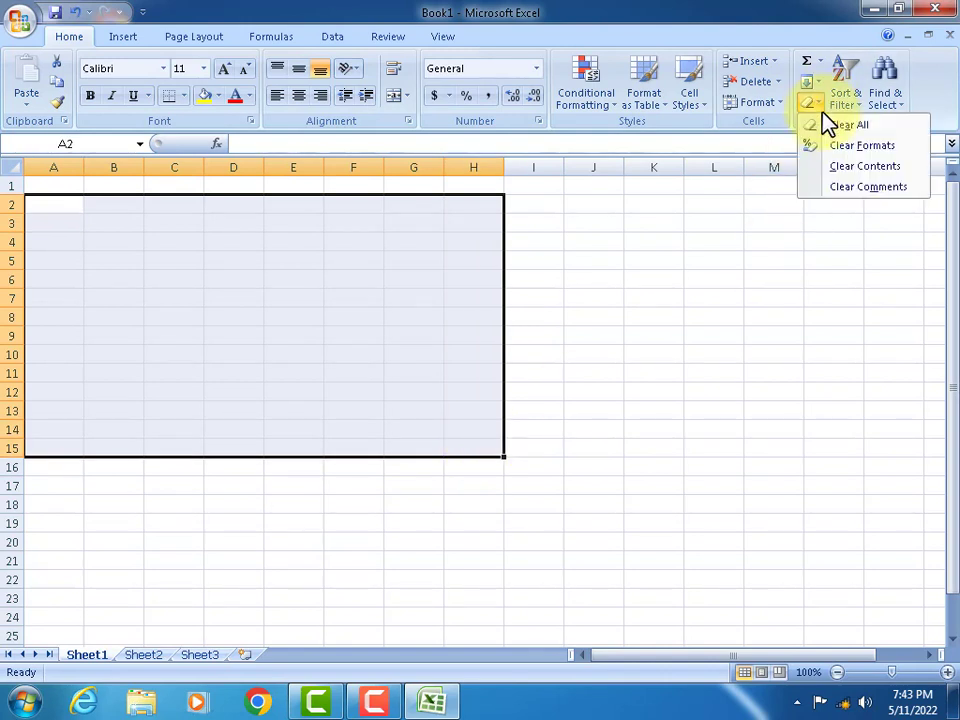
pyautogui.click(228, 283)
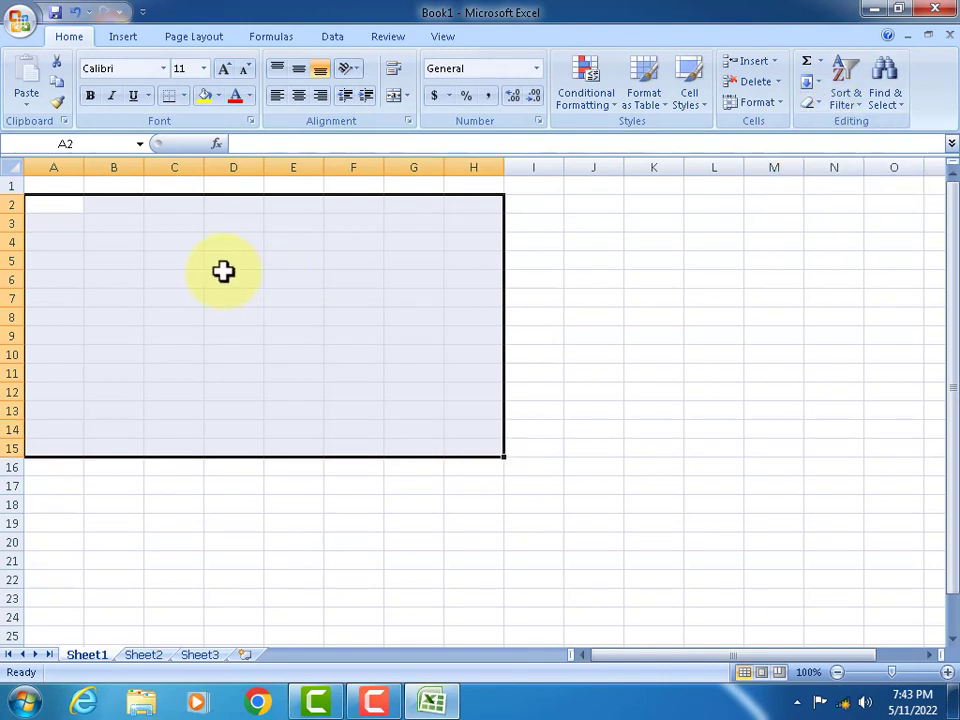
pyautogui.click(50, 186)
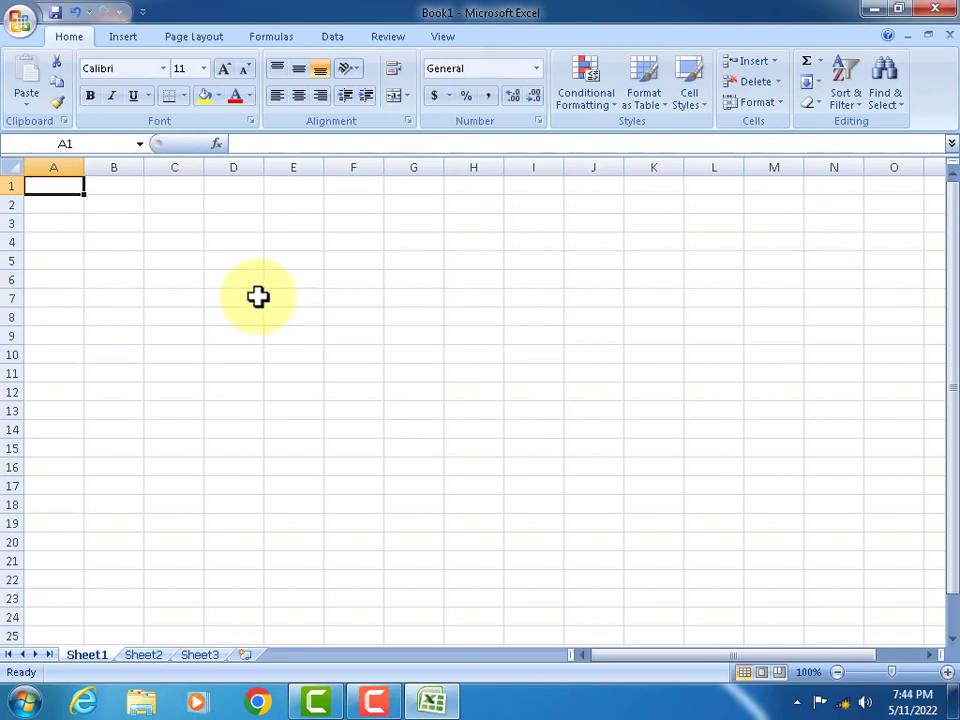
# Type the Name heading in A1 and Sub1 through Sub5 headings across B1:F1
pyautogui.write('Name')
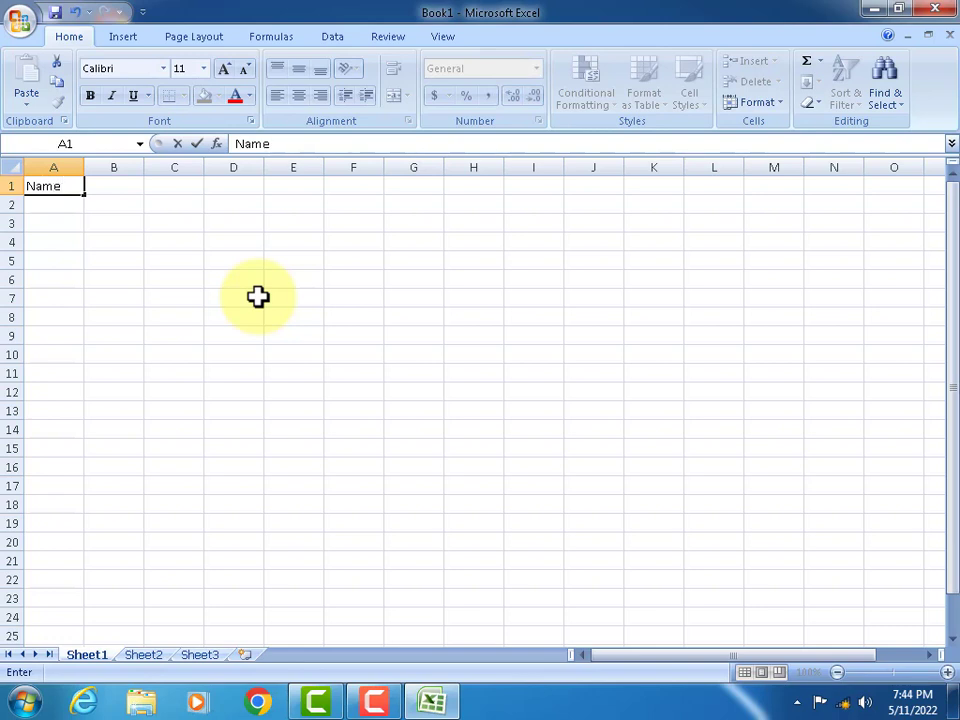
pyautogui.press('Tab')
pyautogui.write('S')
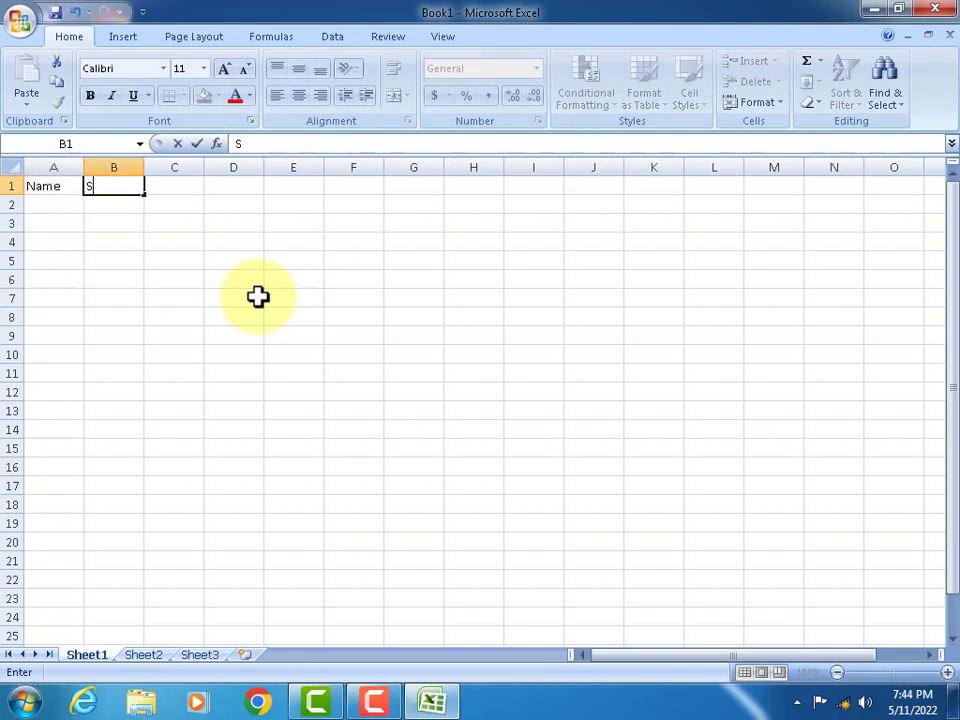
pyautogui.press('Return')
pyautogui.press('Up')
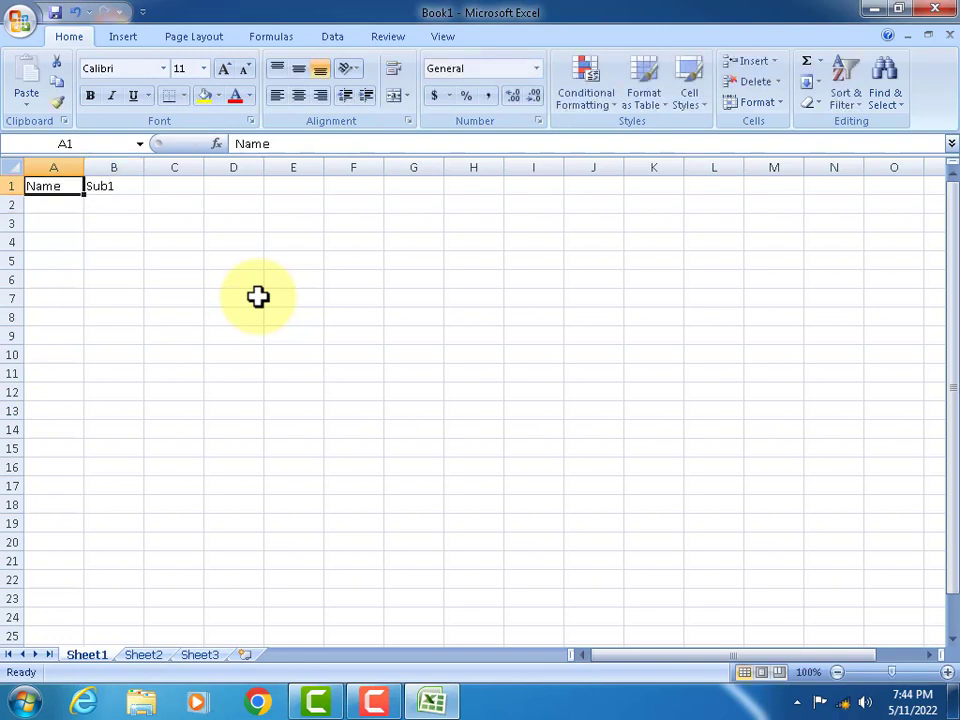
pyautogui.press('Right')
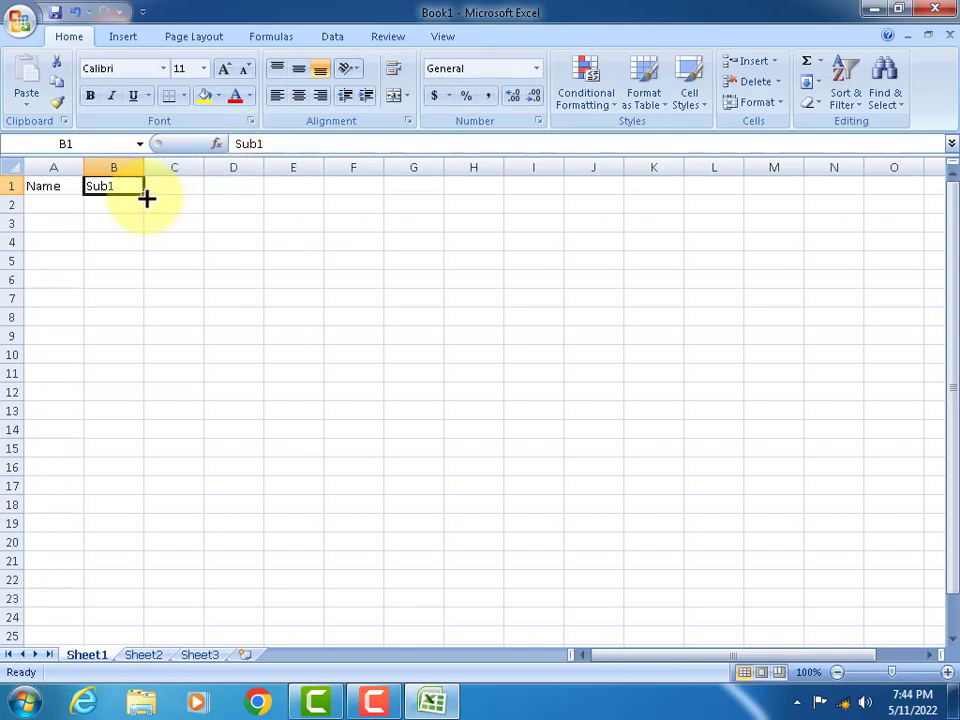
pyautogui.moveTo(152, 194); pyautogui.dragTo(364, 197)
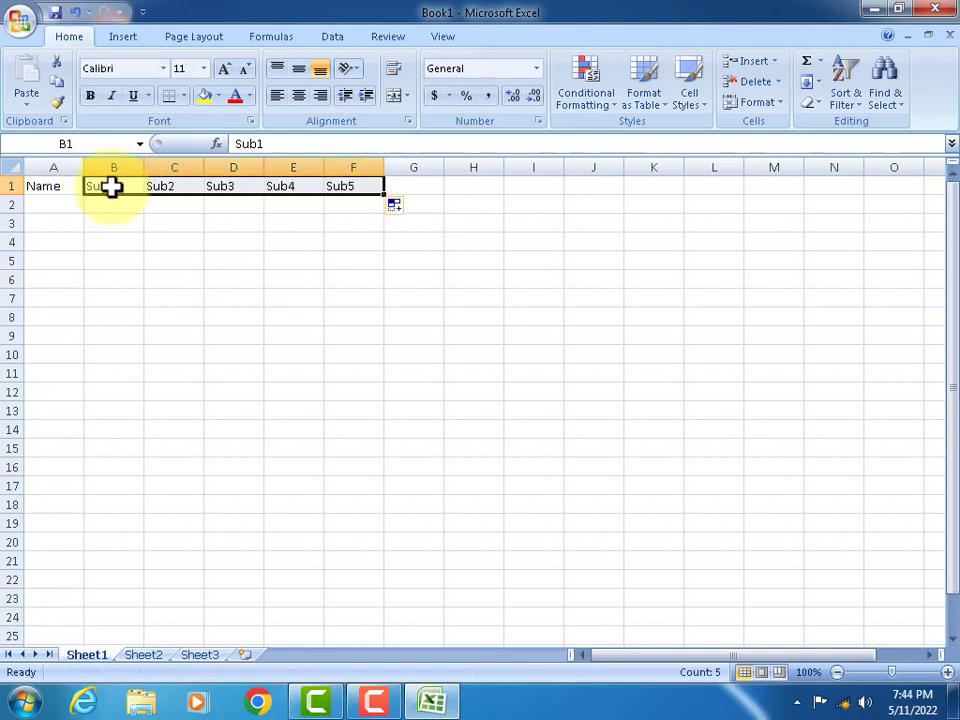
# Fill the custom student names down A2:A6 and delete the duplicate name in A7
pyautogui.click(58, 204)
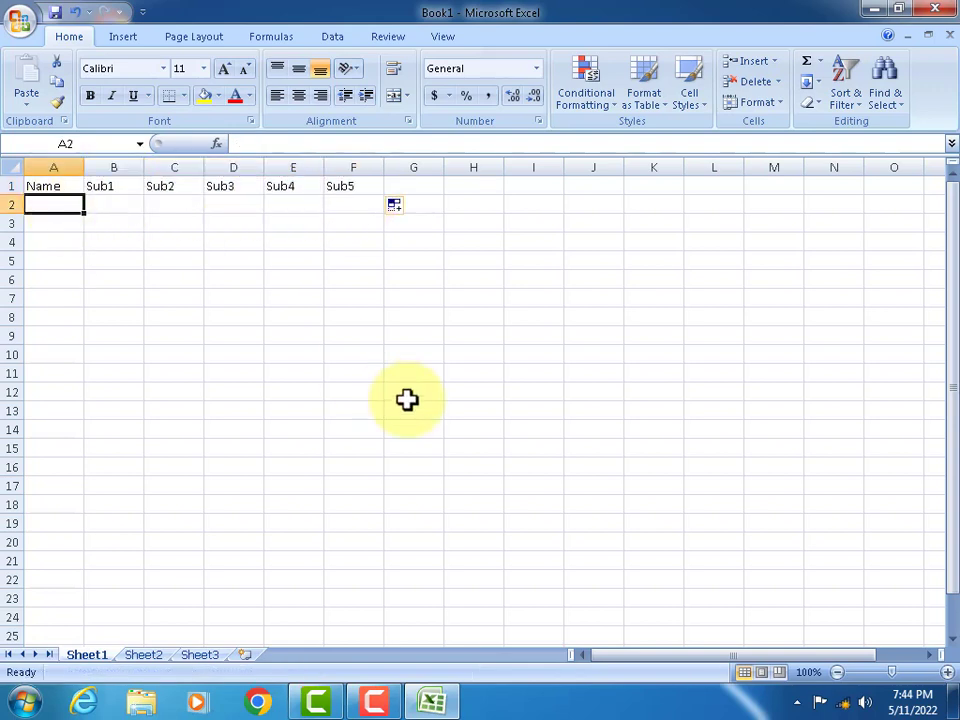
pyautogui.write('vicky')
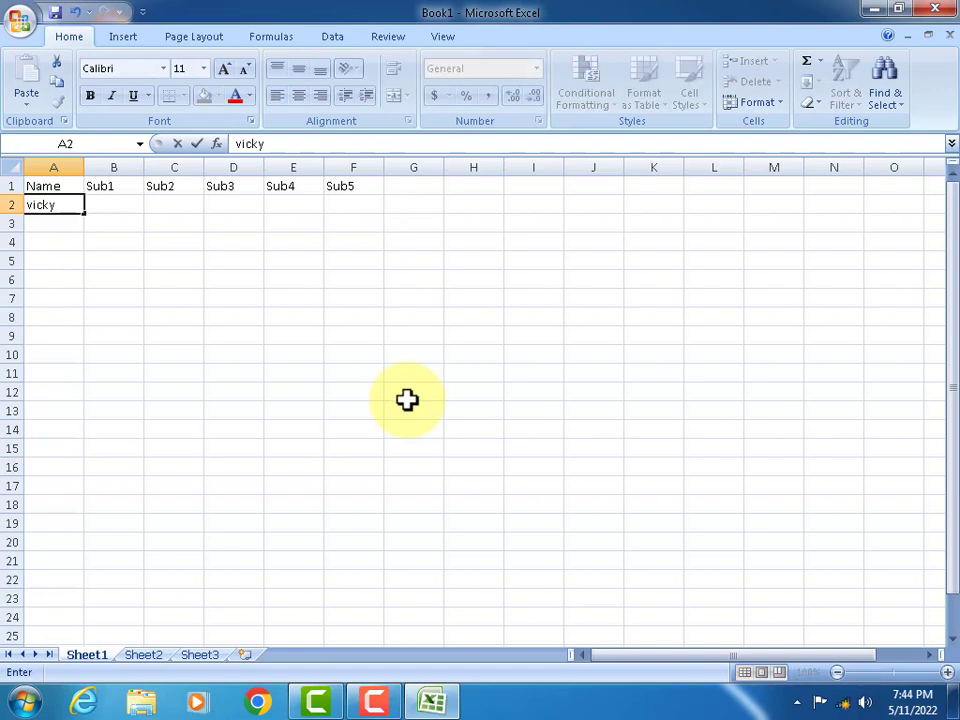
pyautogui.press('Return')
pyautogui.click(56, 204)
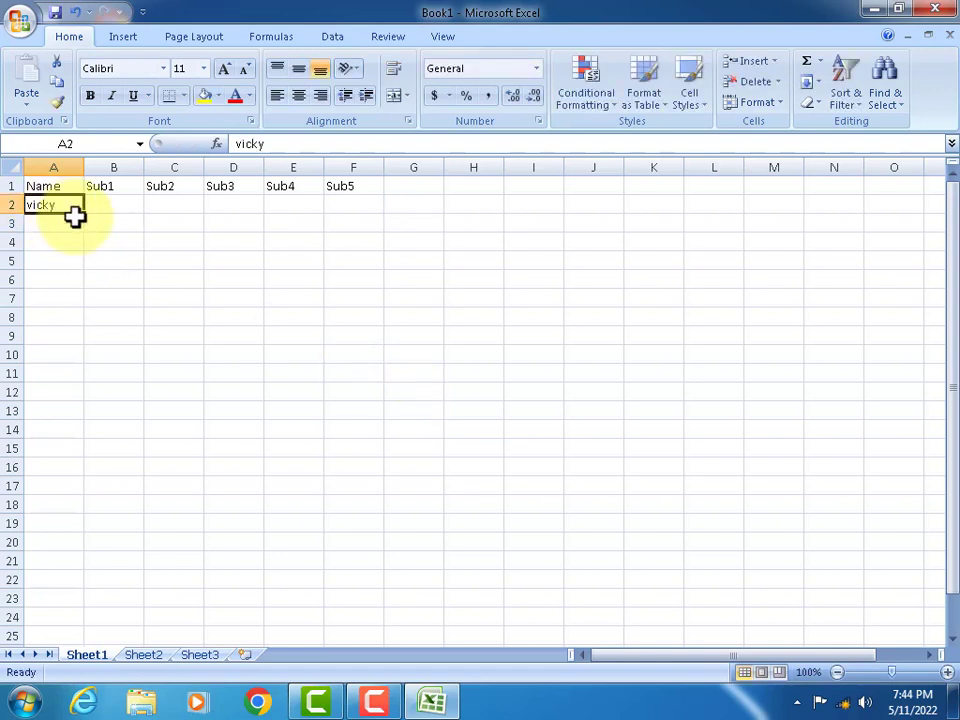
pyautogui.moveTo(85, 213); pyautogui.dragTo(88, 315)
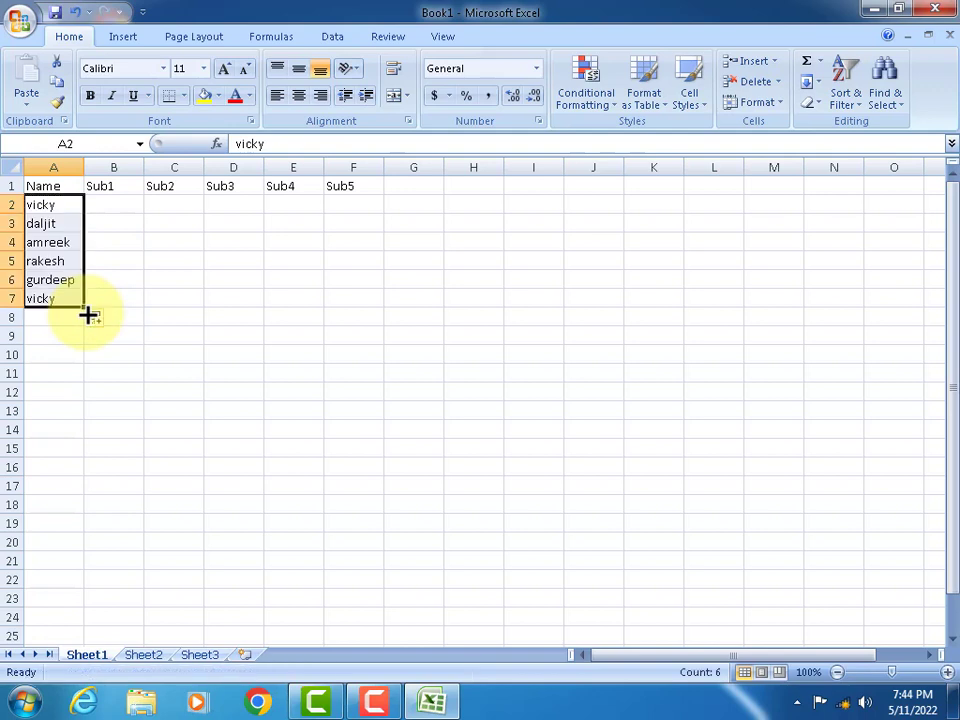
pyautogui.click(47, 300)
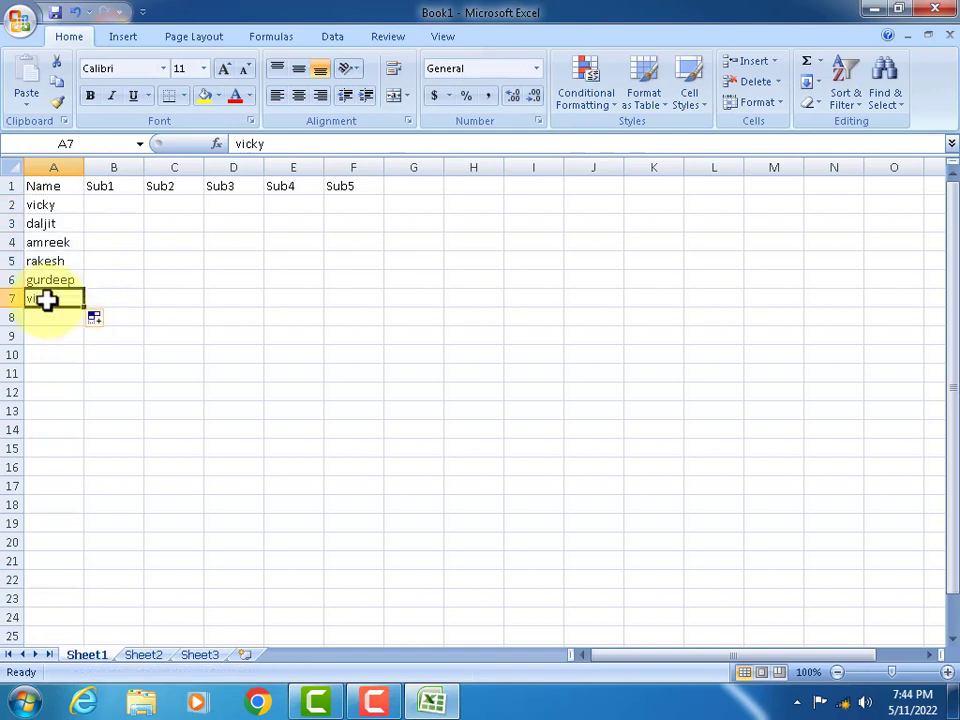
pyautogui.press('Delete')
# Enter row 2 marks 98, 78, 87, 65 and 89 in B2:F2
pyautogui.click(113, 206)
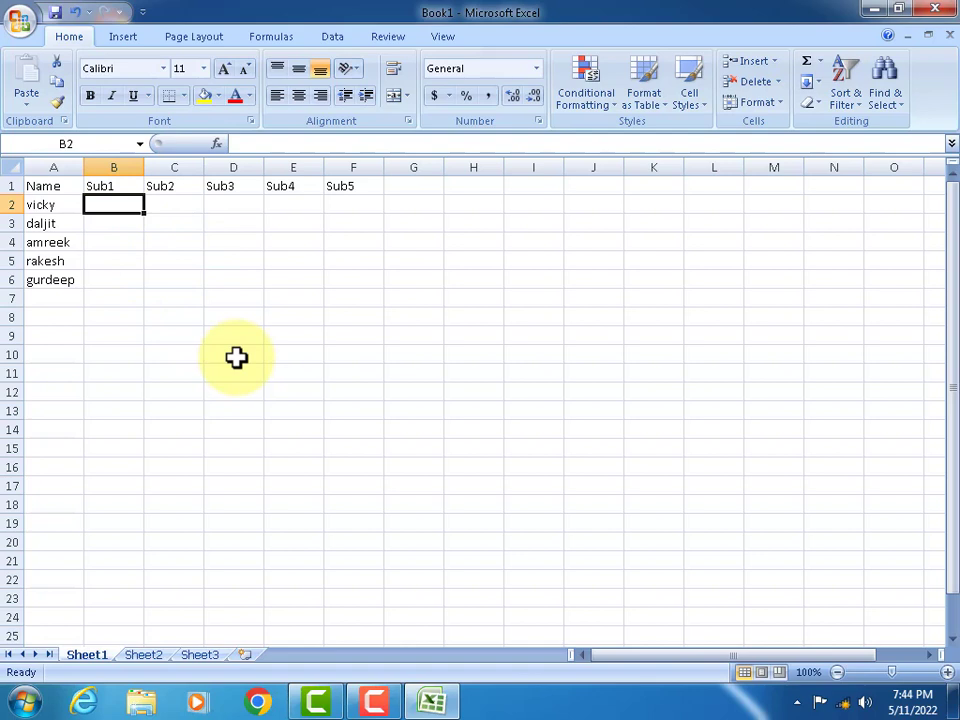
pyautogui.write('98')
pyautogui.press('Tab')
pyautogui.write('7')
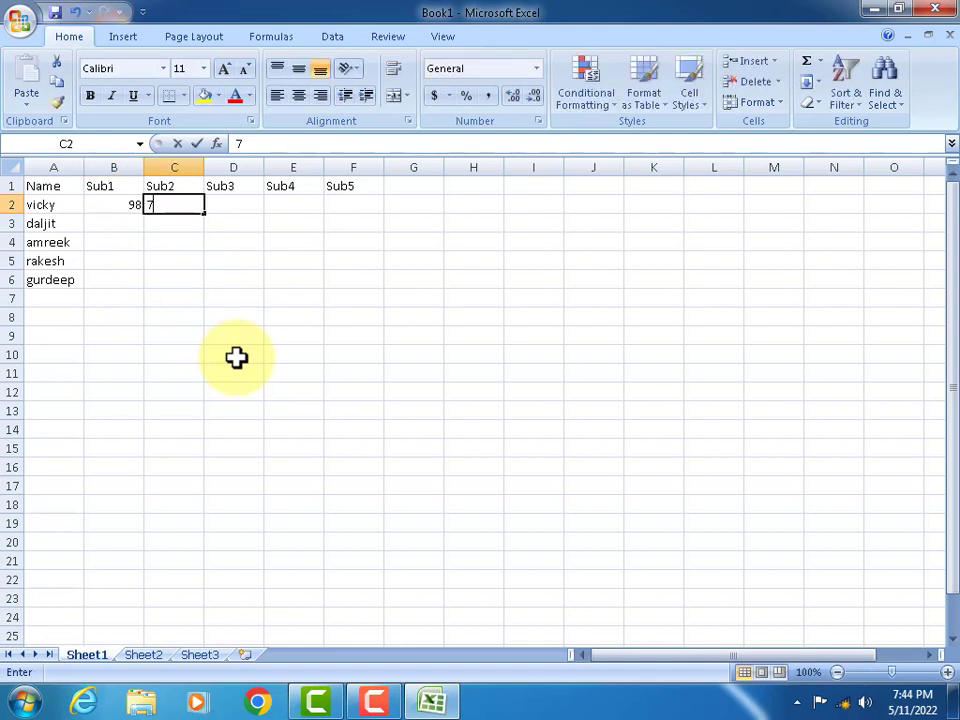
pyautogui.write('8')
pyautogui.press('Tab')
pyautogui.write('87')
pyautogui.press('Tab')
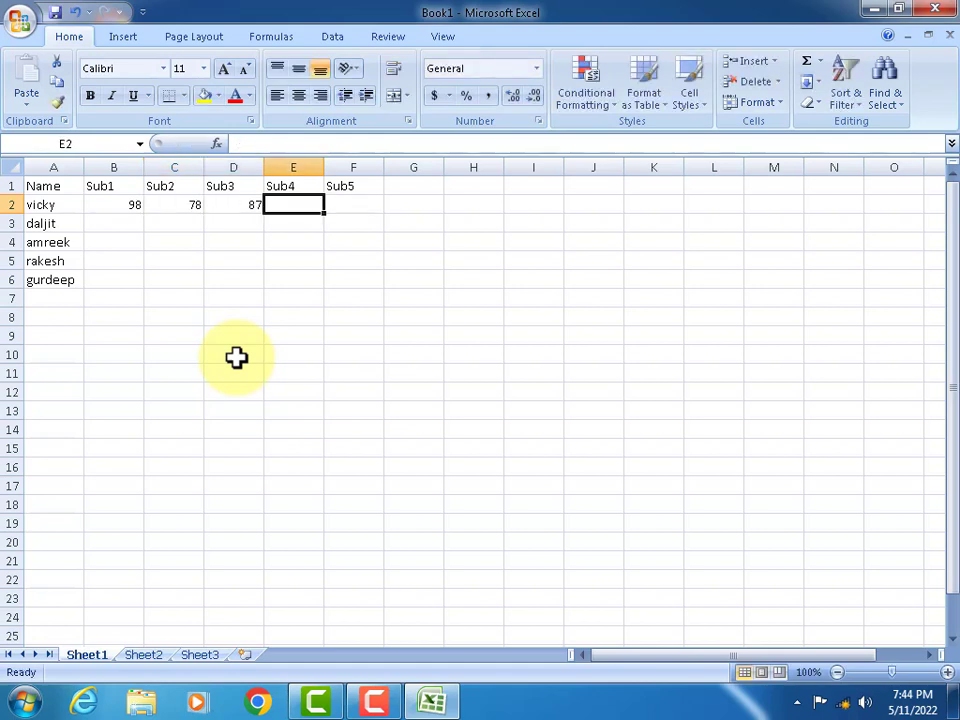
pyautogui.write('65')
pyautogui.press('Tab')
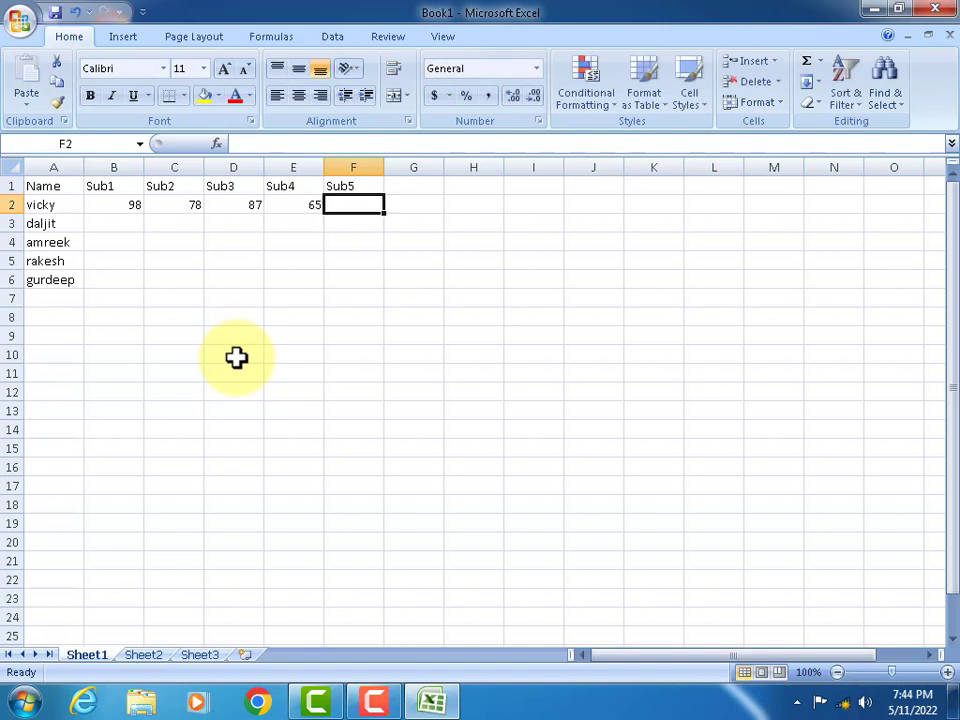
pyautogui.write('89')
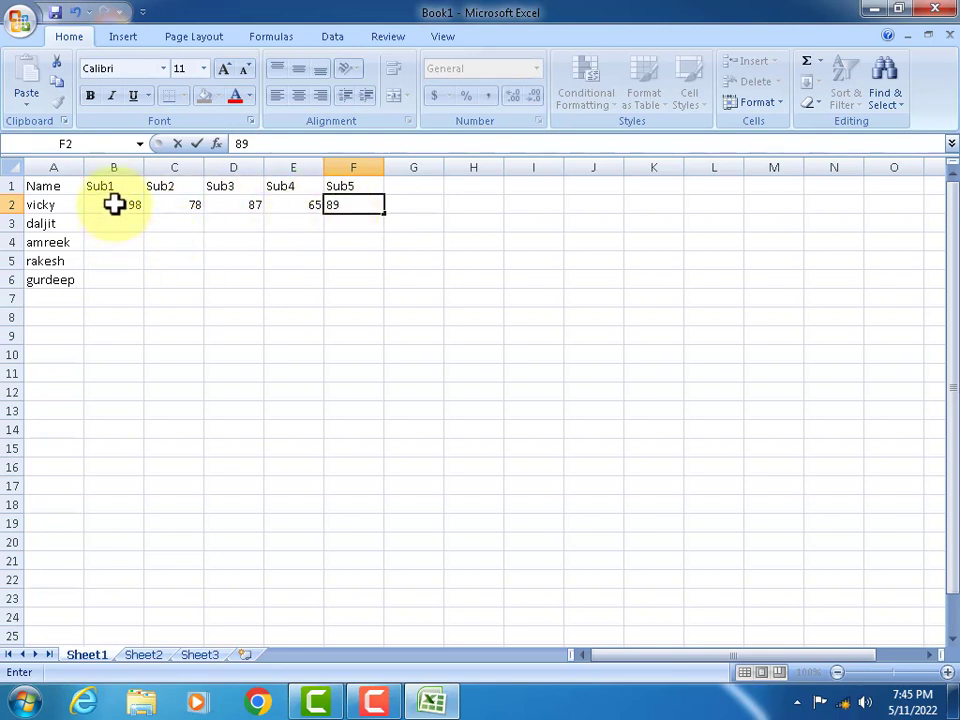
pyautogui.press('Return')
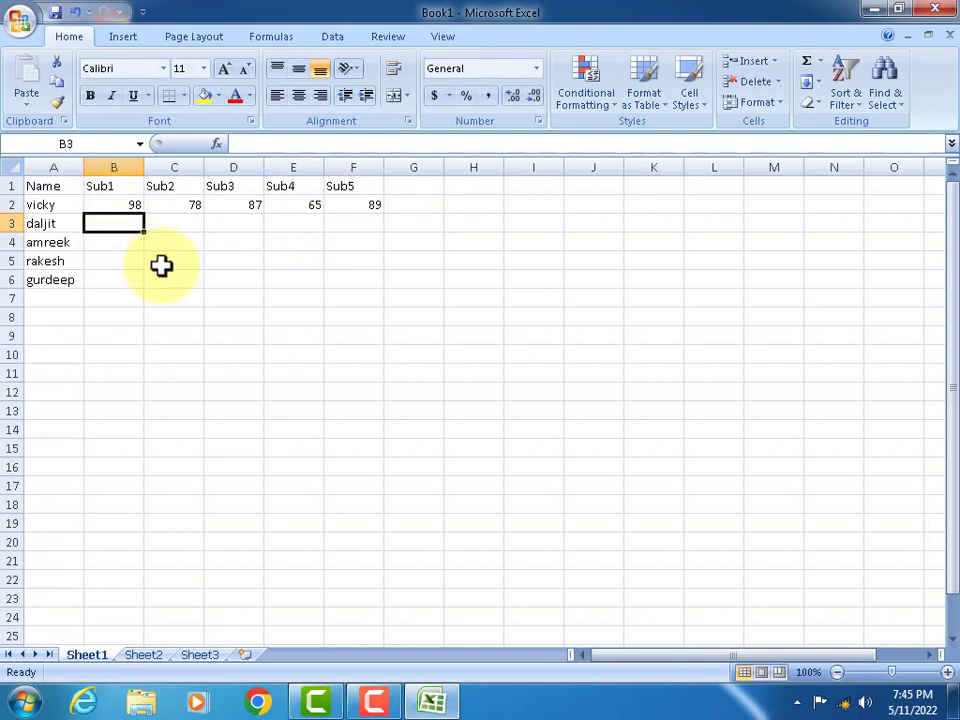
# Enter the Sub1 marks for rows 3–6 down column B, starting with 98 and 87
pyautogui.write('98')
pyautogui.press('Return')
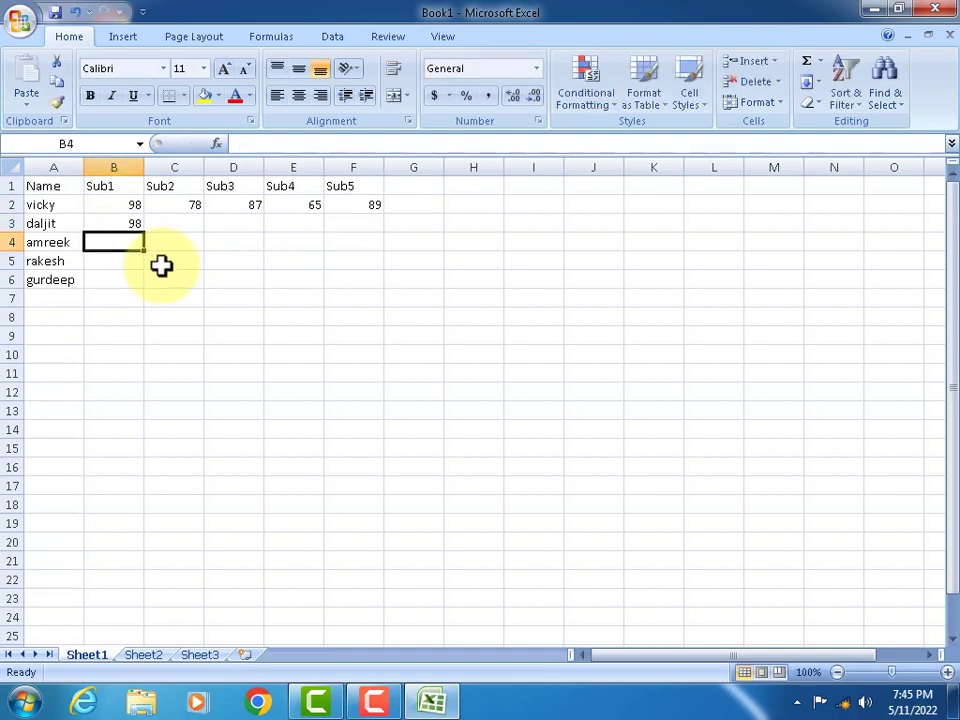
pyautogui.write('87')
pyautogui.press('Return')
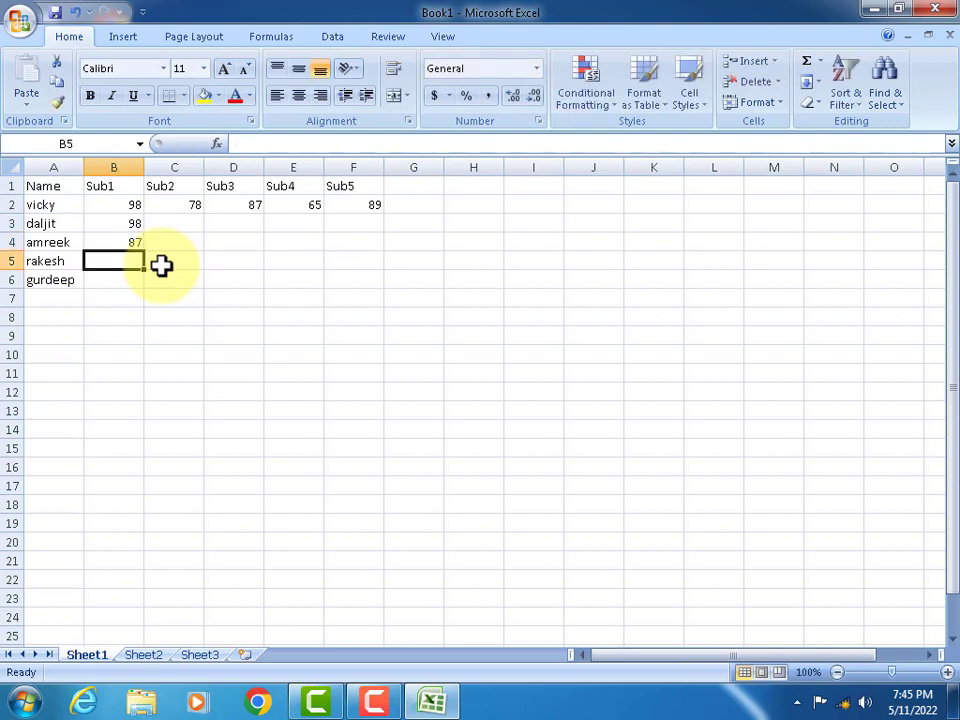
pyautogui.write('87')
pyautogui.press('Return')
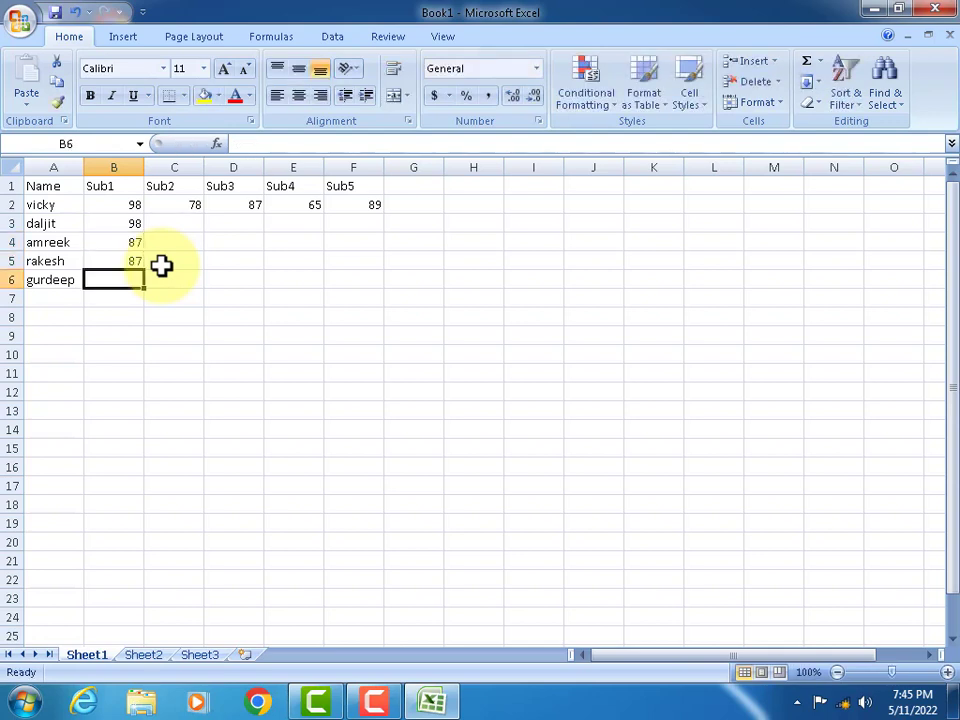
pyautogui.write('58')
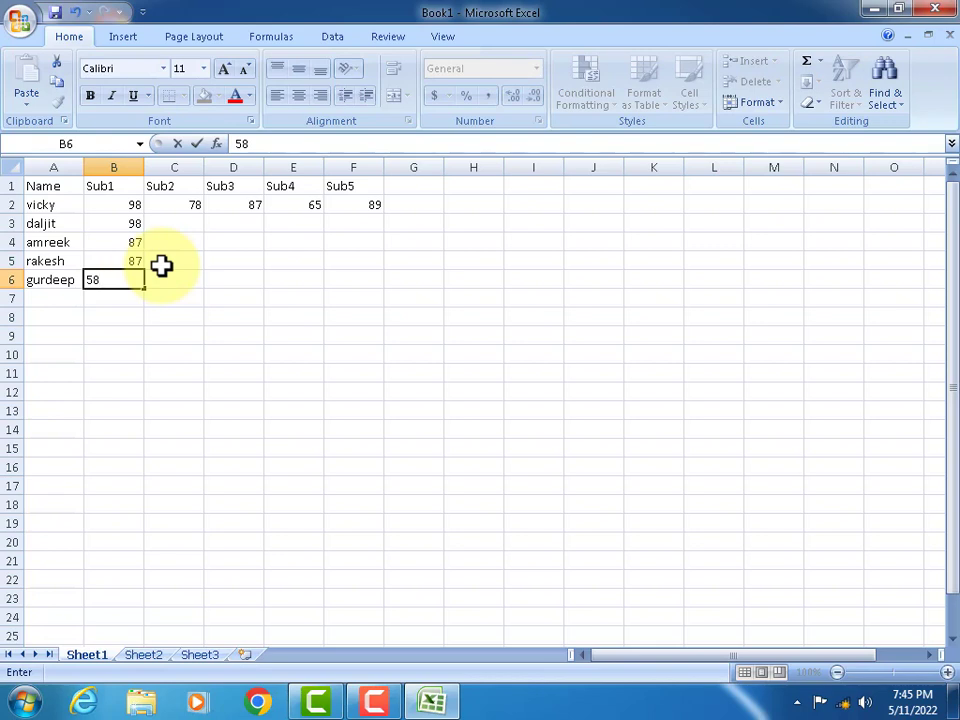
pyautogui.click(167, 220)
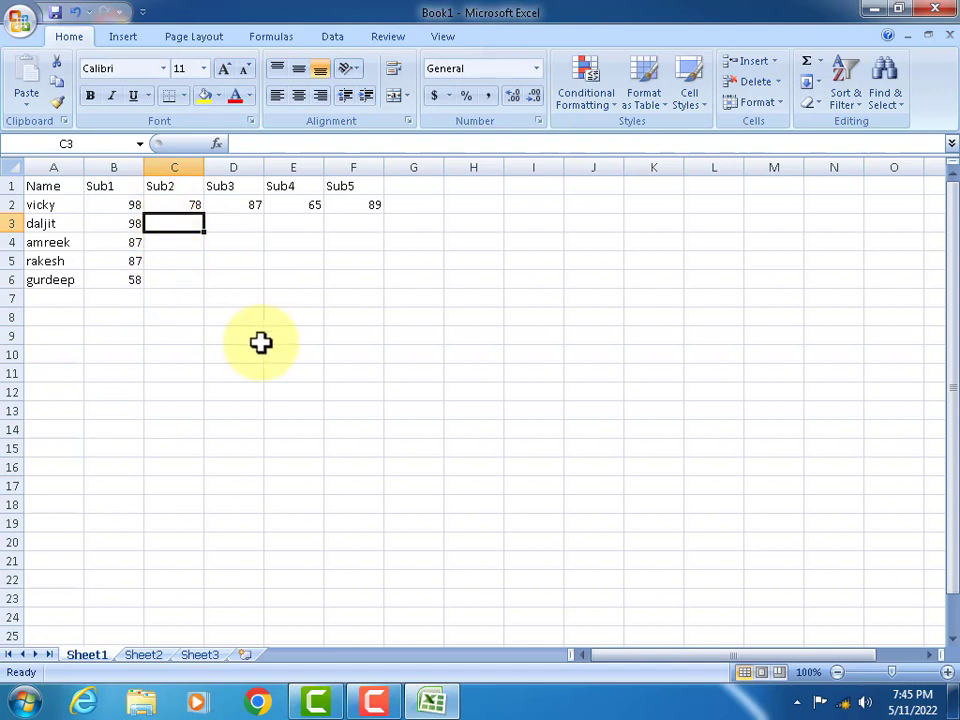
# Complete row 3 with marks 58, 78, 76 and 76 in C3:F3
pyautogui.write('5')
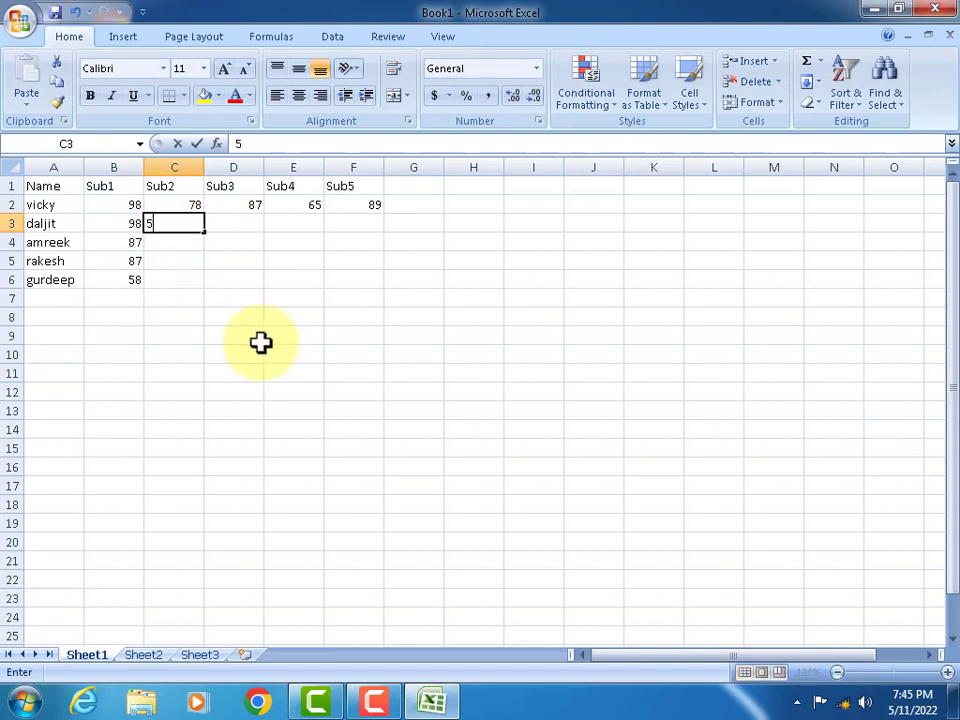
pyautogui.write('8')
pyautogui.press('Tab')
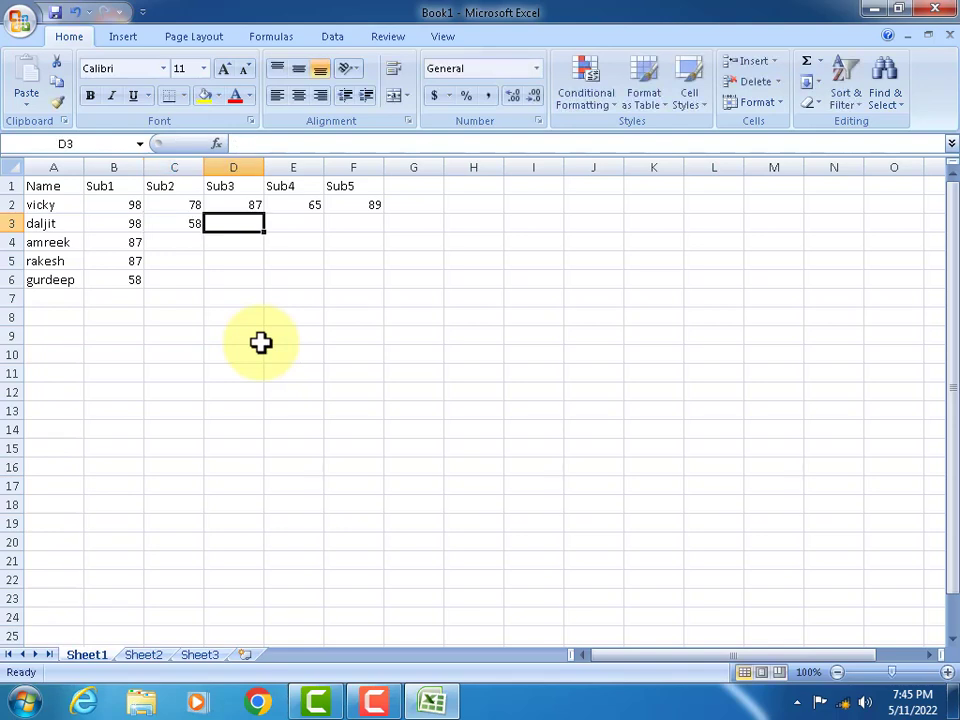
pyautogui.write('78')
pyautogui.press('Tab')
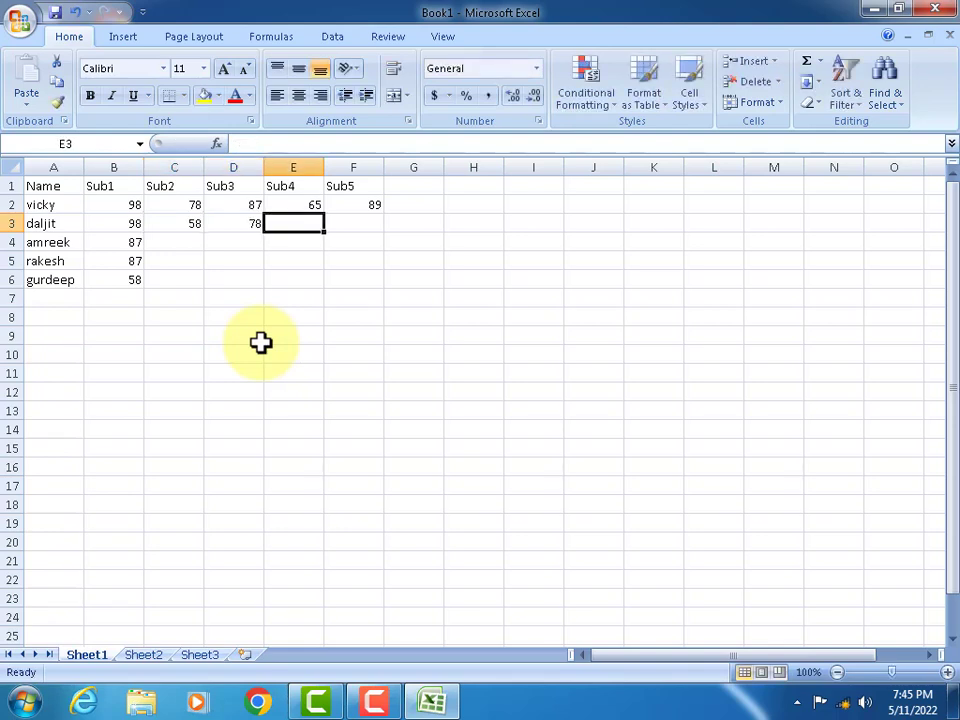
pyautogui.write('76')
pyautogui.press('Tab')
pyautogui.write('76')
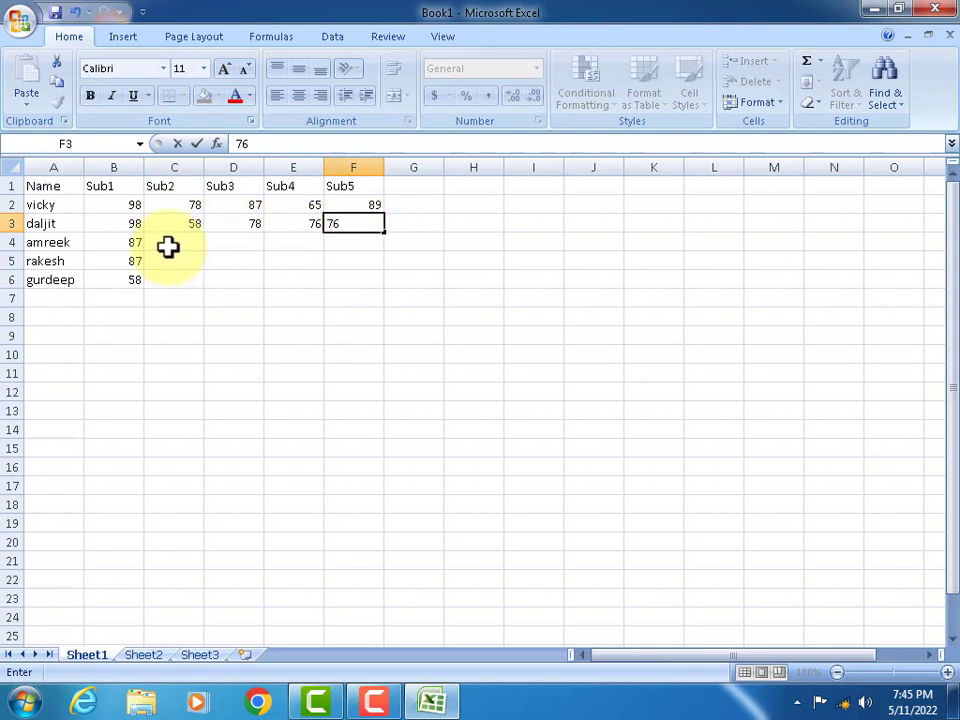
pyautogui.press('Return')
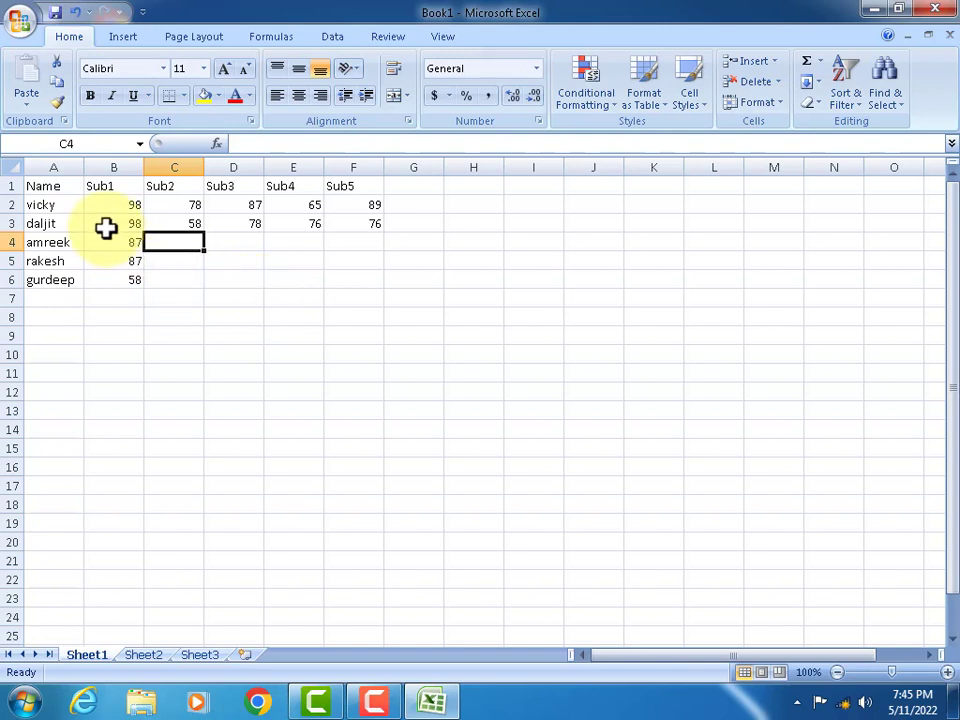
# Clear the typed Sub1 marks from B4:B6
pyautogui.moveTo(111, 242); pyautogui.dragTo(123, 290)
pyautogui.press('Delete')
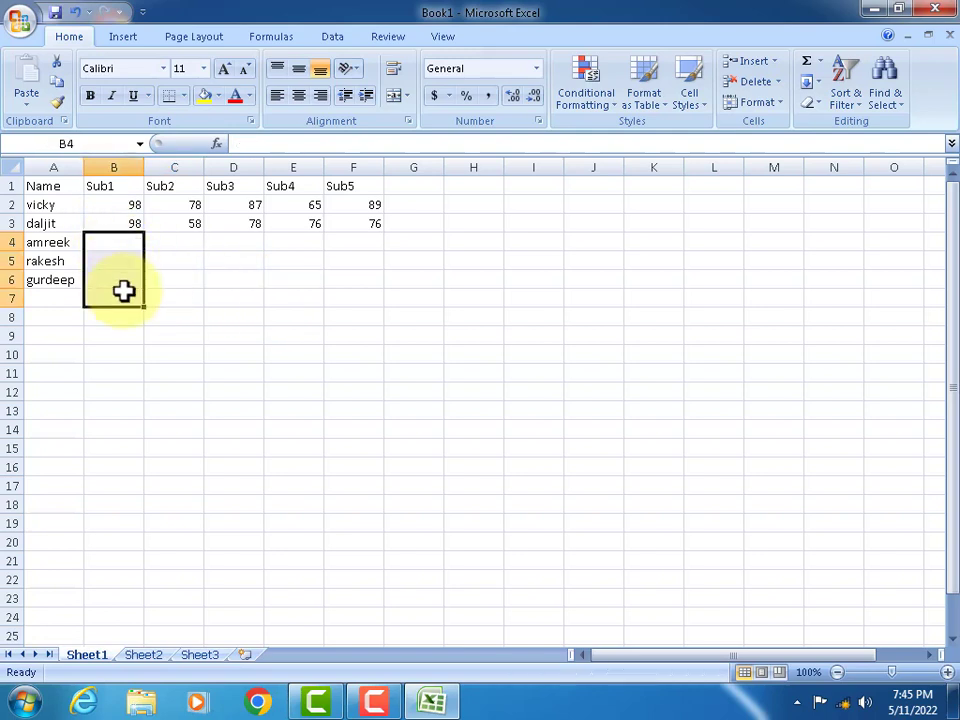
pyautogui.click(190, 242)
# Fill B4:F6 with =RANDBETWEEN(1,100) entered into all cells at once with Ctrl+Enter
pyautogui.moveTo(121, 244); pyautogui.dragTo(366, 280)
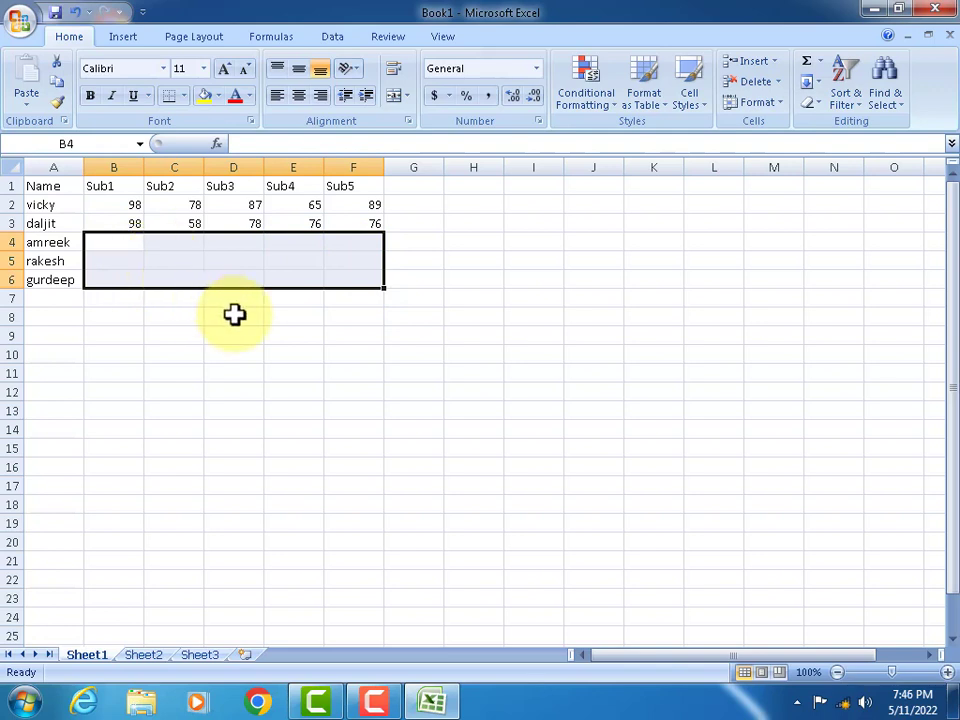
pyautogui.write('=')
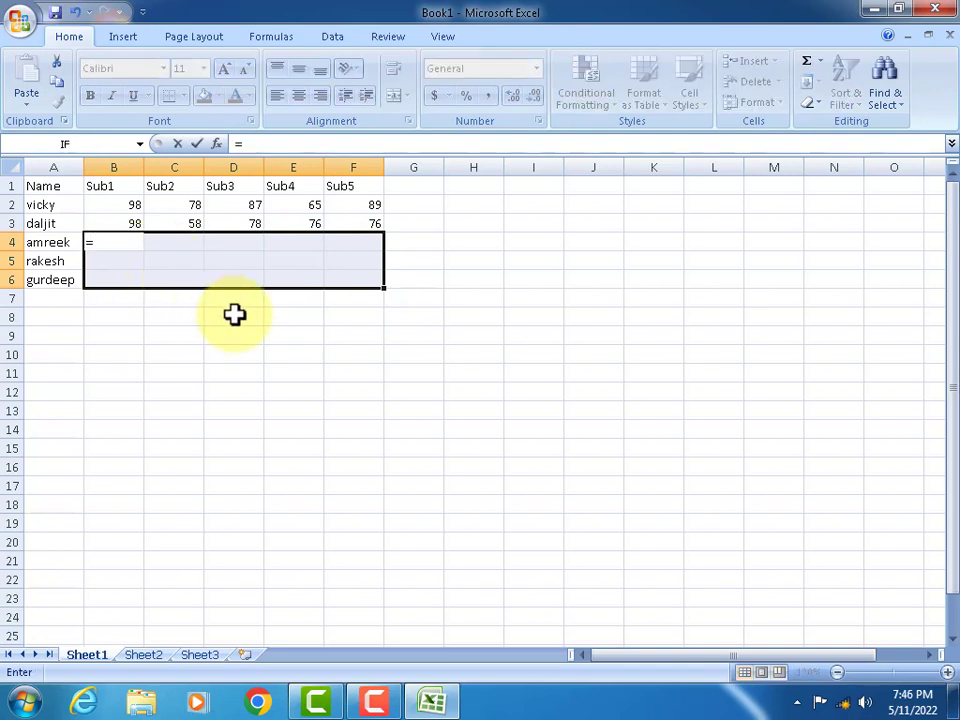
pyautogui.write('rand')
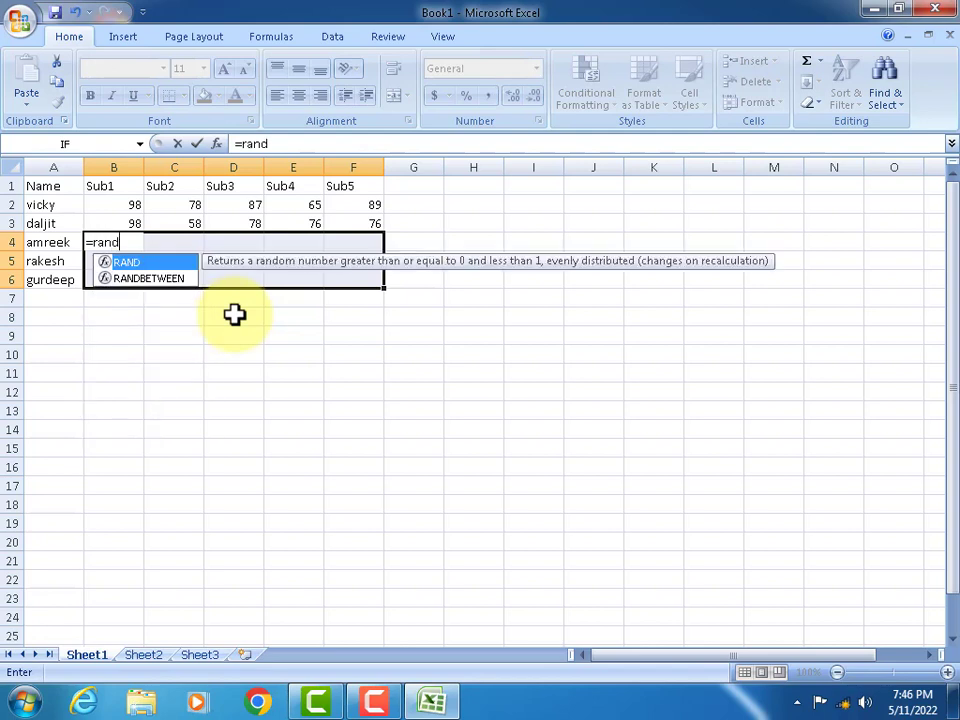
pyautogui.click(145, 280)
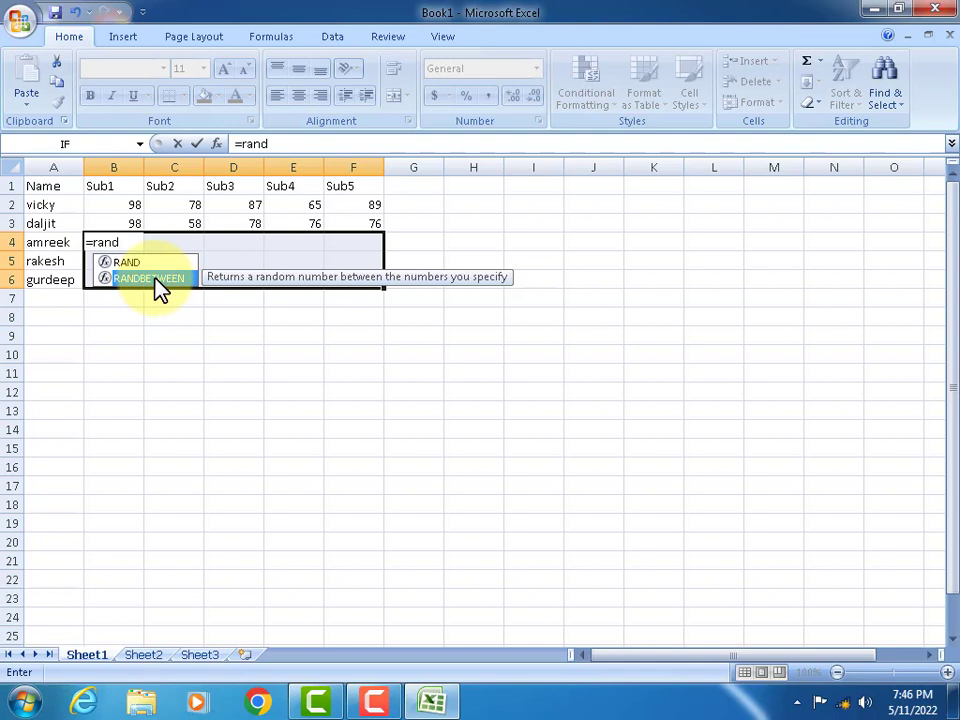
pyautogui.doubleClick(155, 280)
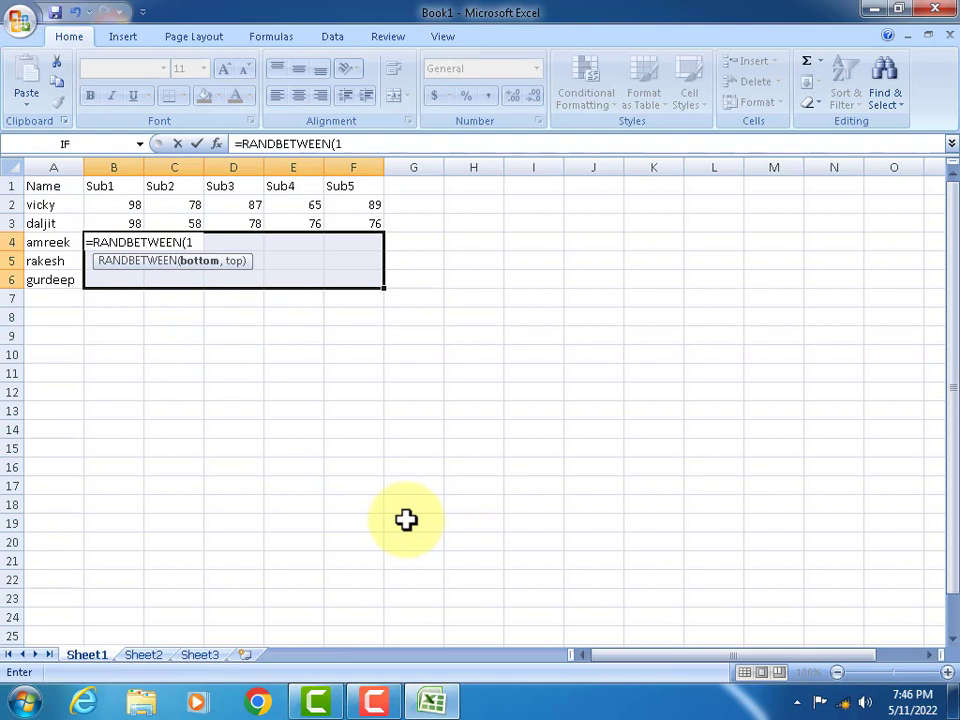
pyautogui.write(',')
pyautogui.write('100')
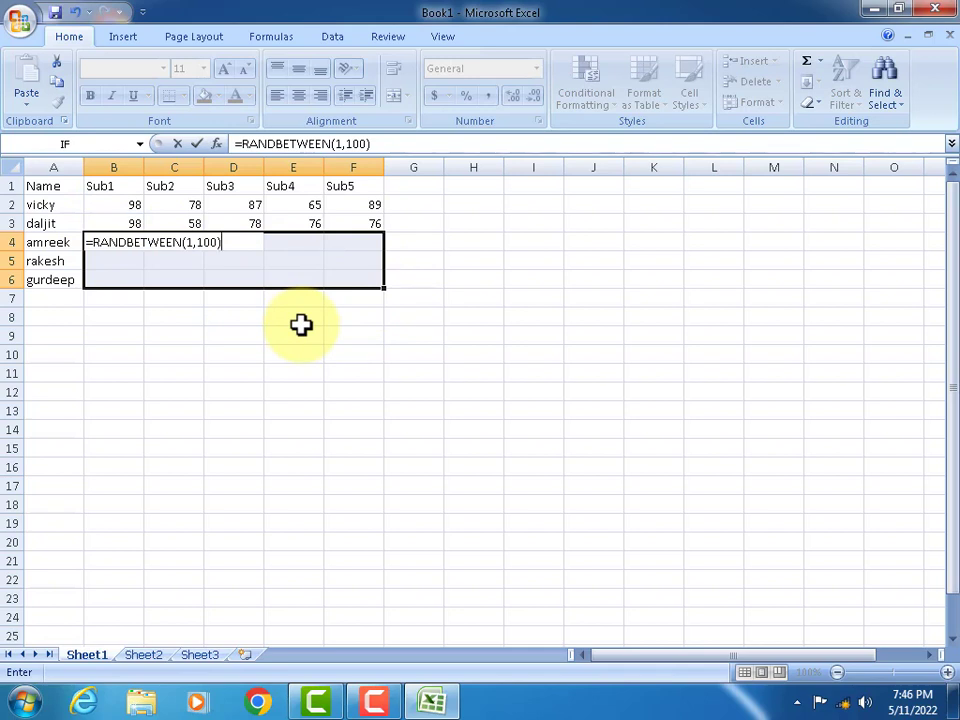
pyautogui.hotkey('ctrl', 'Return')
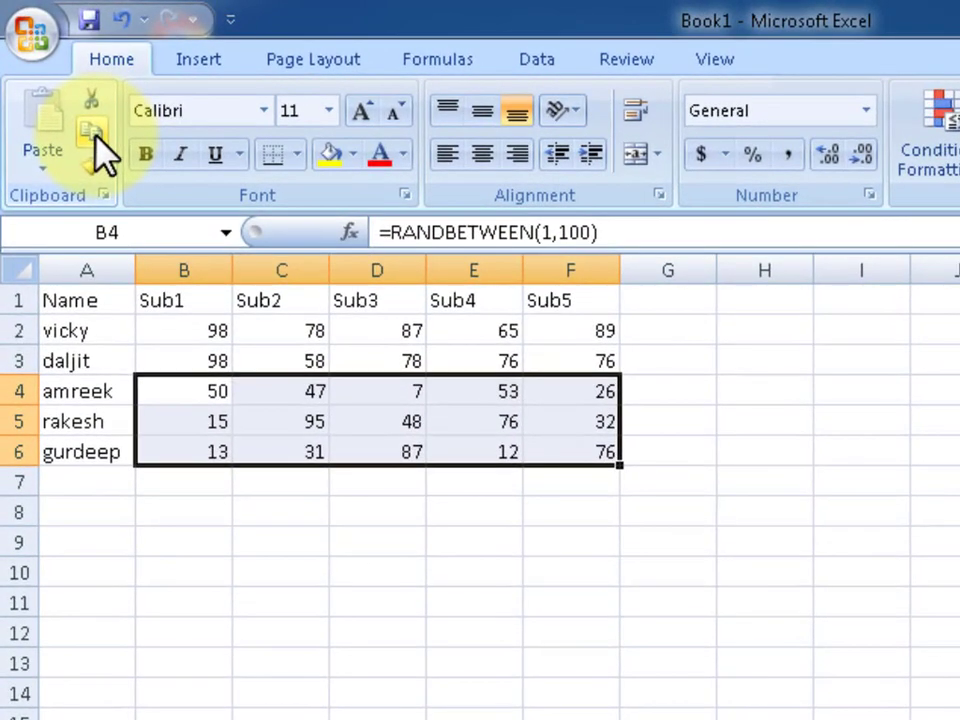
# Copy B4:F6 and paste it back over itself as values
pyautogui.click(97, 133)
pyautogui.click(44, 170)
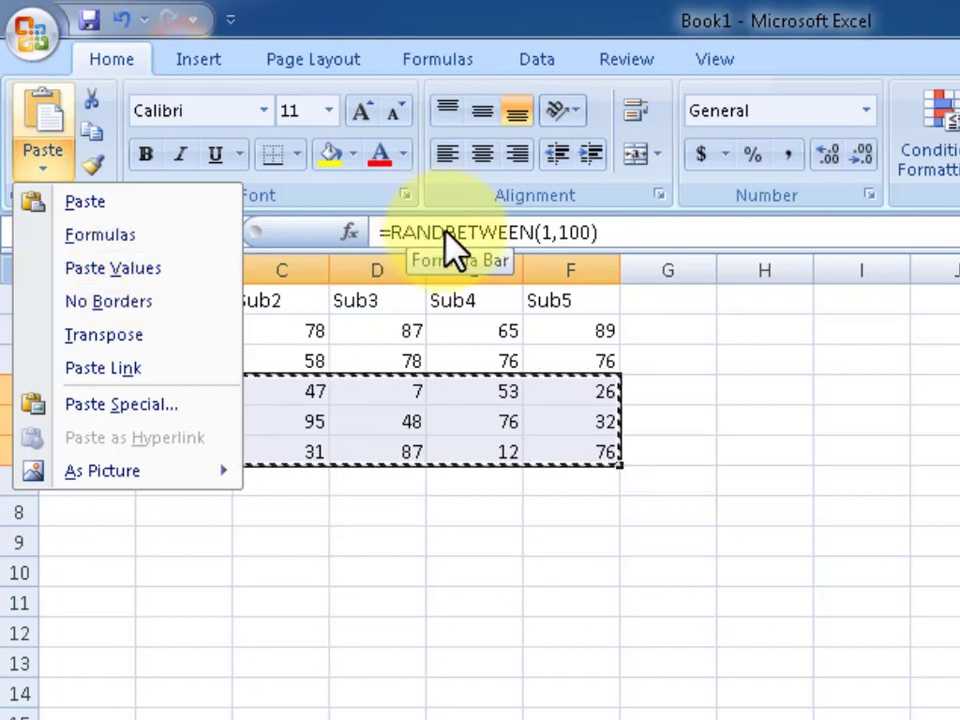
pyautogui.click(129, 268)
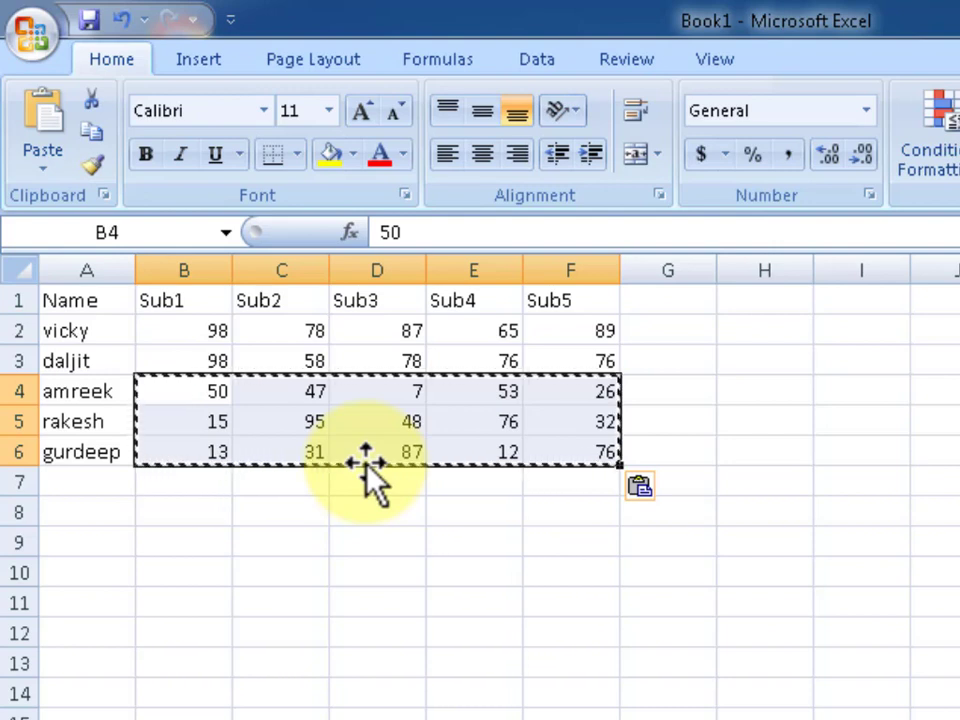
pyautogui.press('Escape')
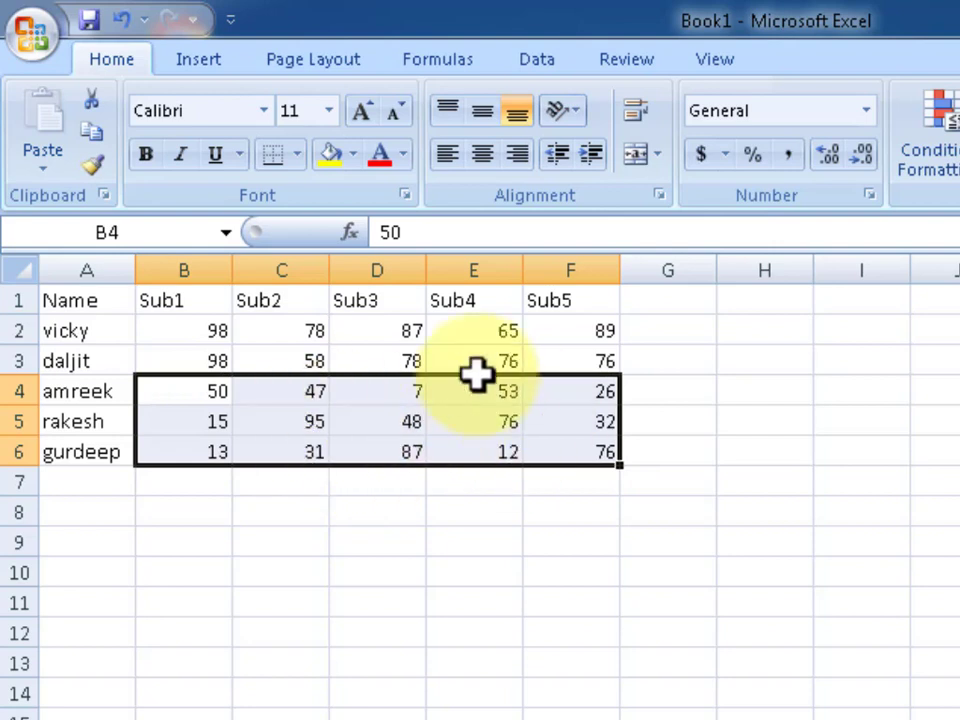
# Verify that cells like C5 and D5 hold plain numbers, and select the marks B2:F6
pyautogui.click(495, 416)
pyautogui.click(345, 421)
pyautogui.click(246, 421)
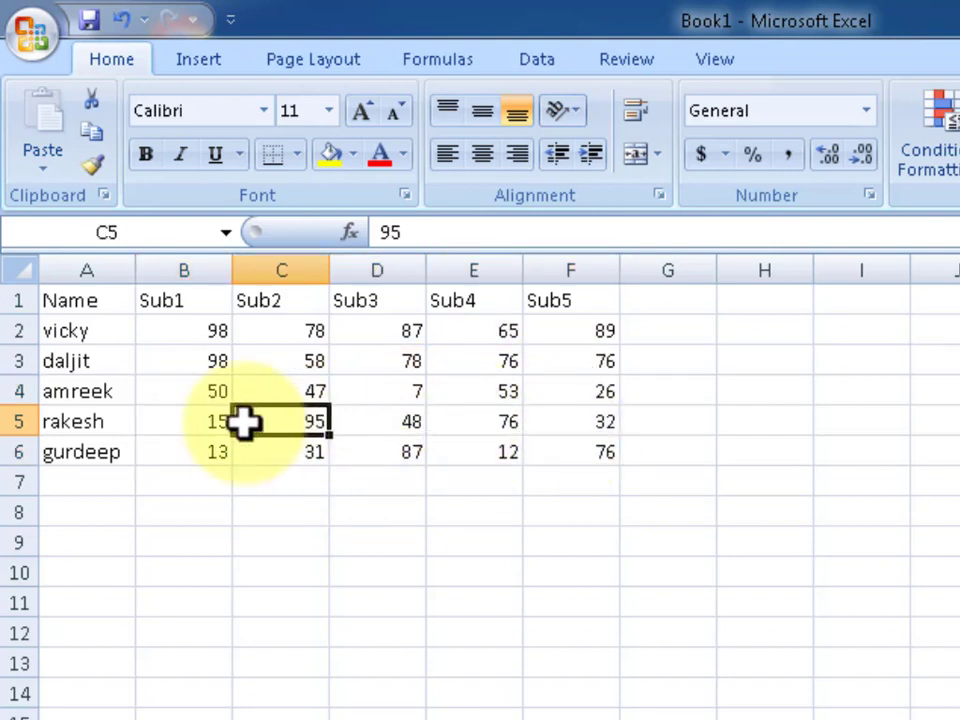
pyautogui.moveTo(197, 332); pyautogui.dragTo(585, 440)
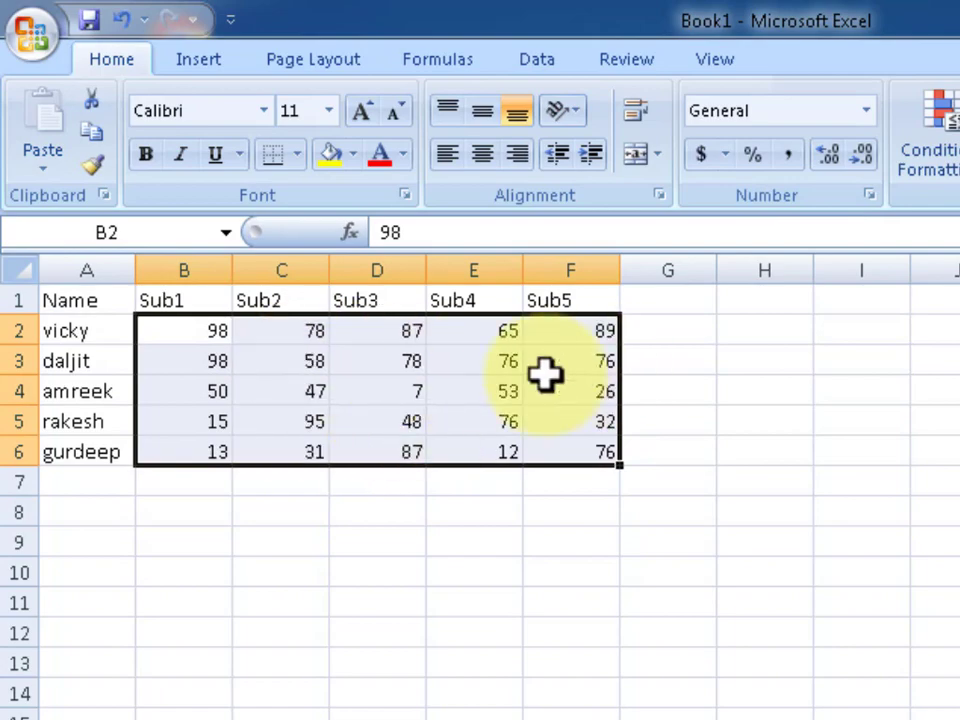
pyautogui.click(665, 299)
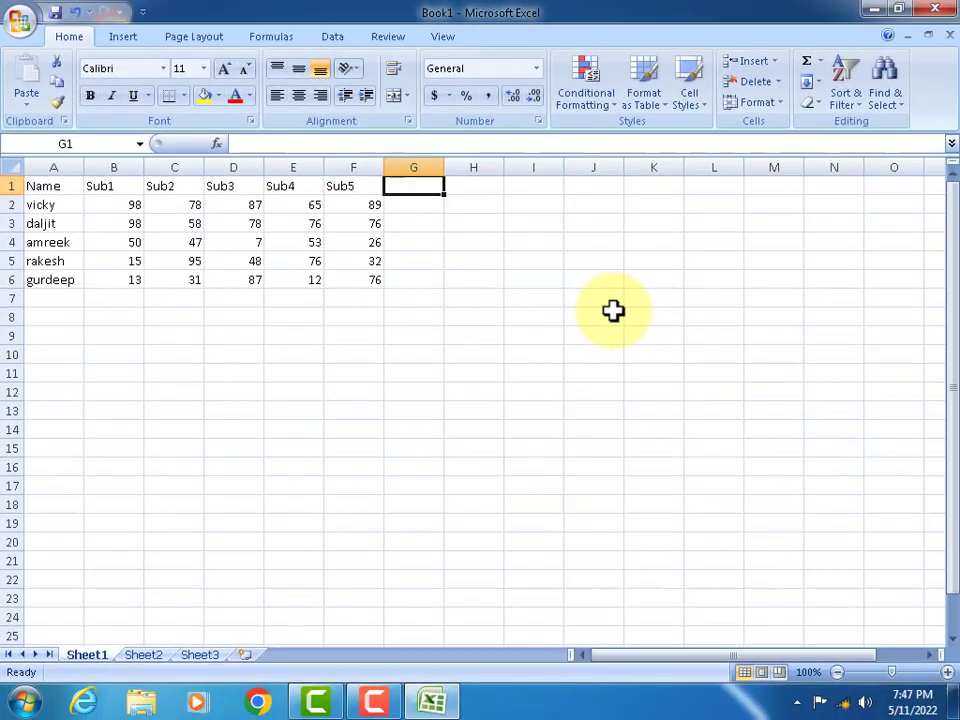
# Add a Total heading in G1 and AutoSum B2:F2 into G2, giving 417
pyautogui.write('Total')
pyautogui.press('Return')
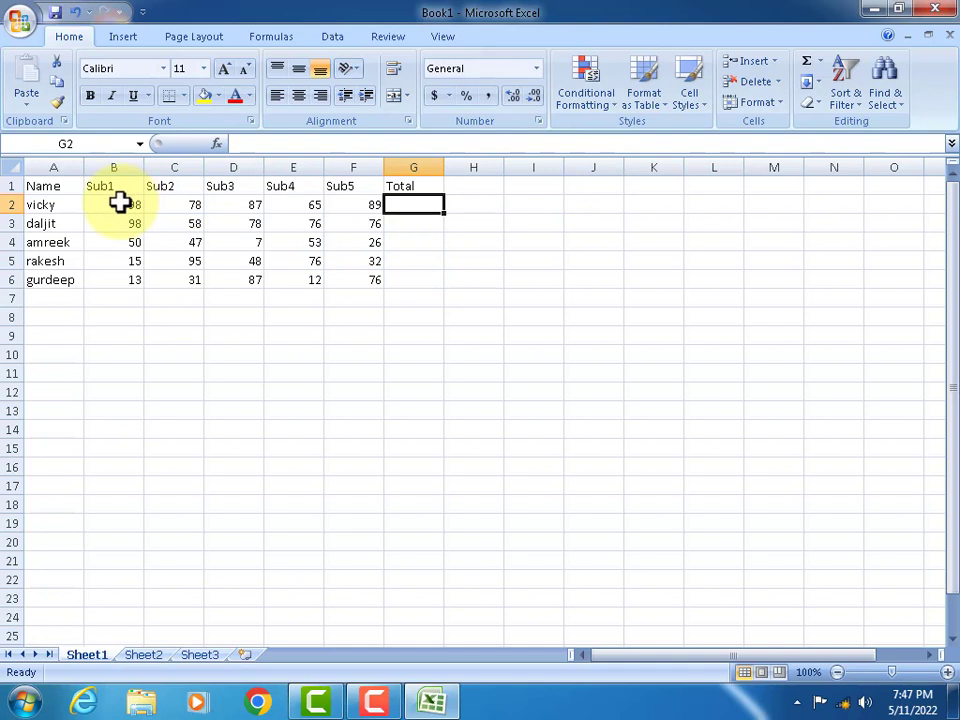
pyautogui.moveTo(122, 202); pyautogui.dragTo(407, 205)
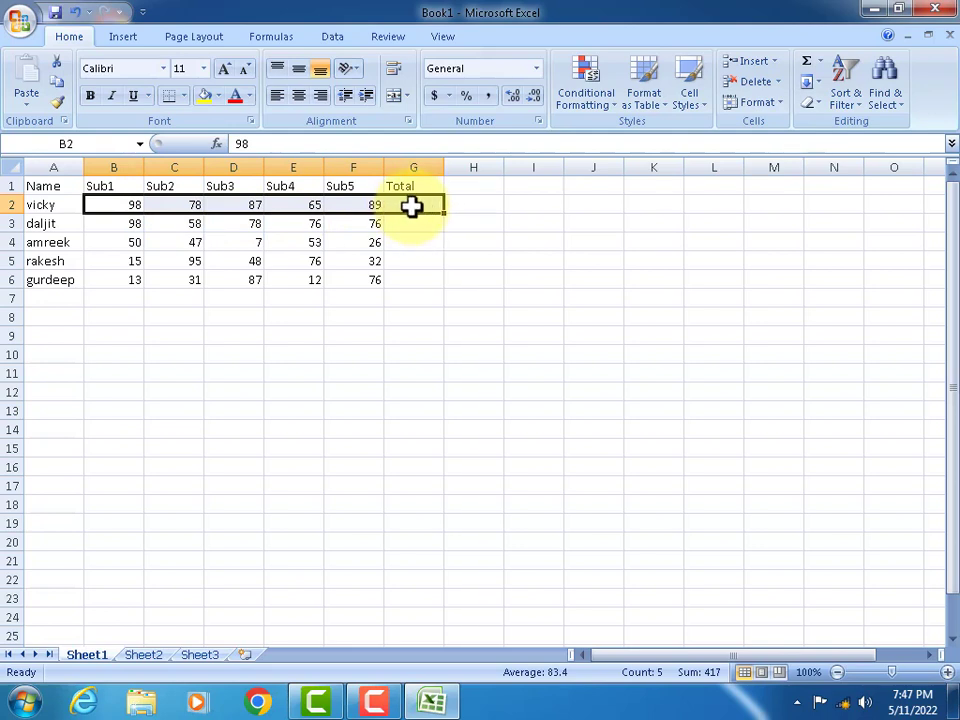
pyautogui.click(808, 67)
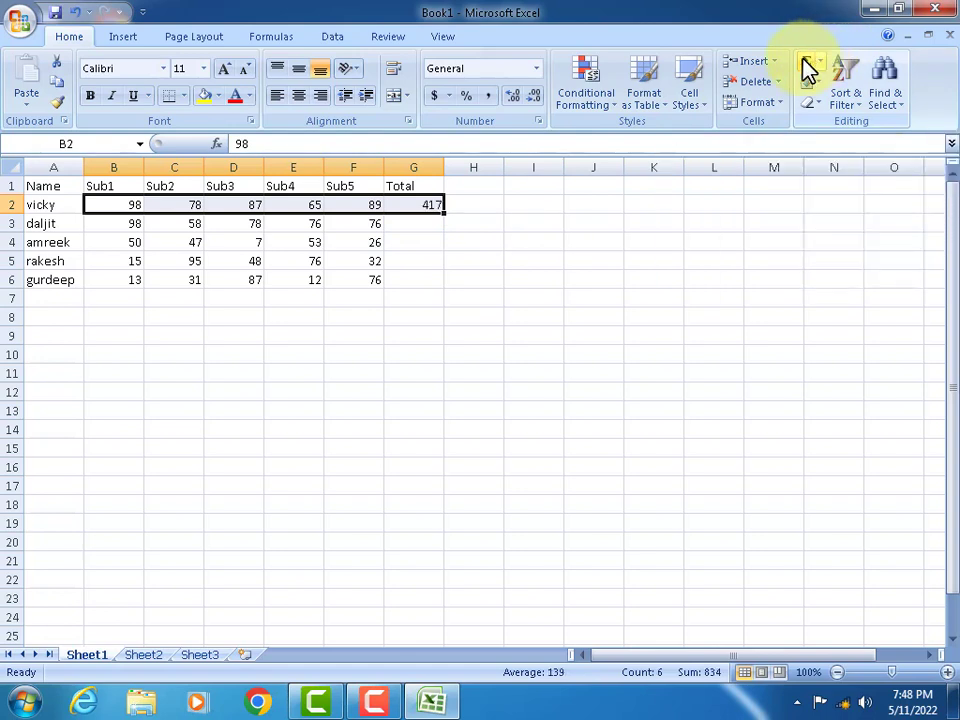
# Fill the total formula down column G, then delete the copied totals in G3:G7
pyautogui.click(411, 203)
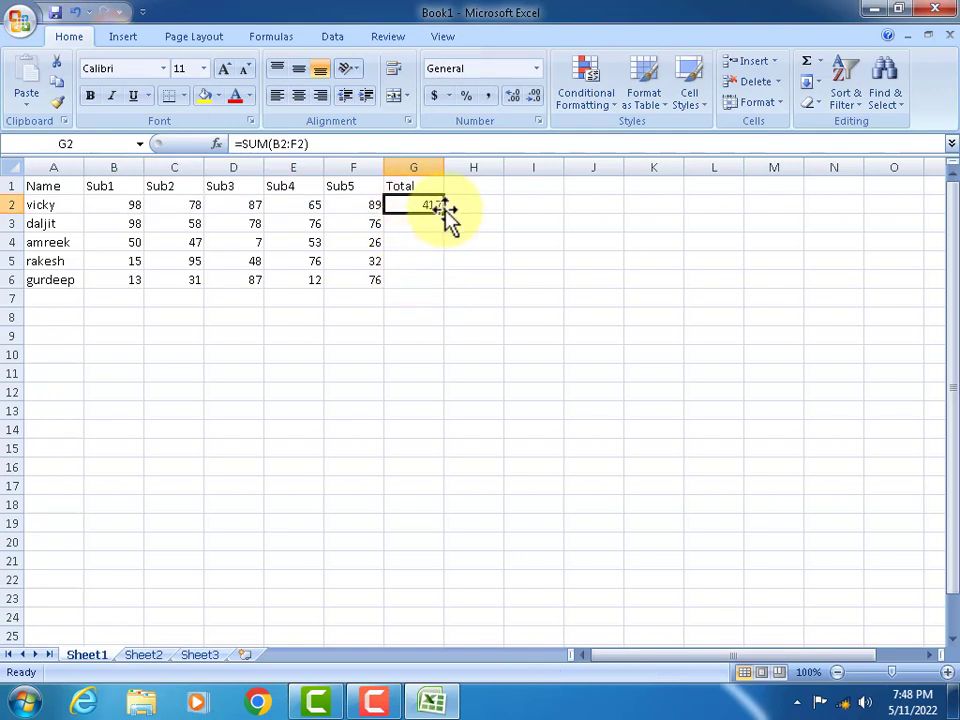
pyautogui.doubleClick(446, 215)
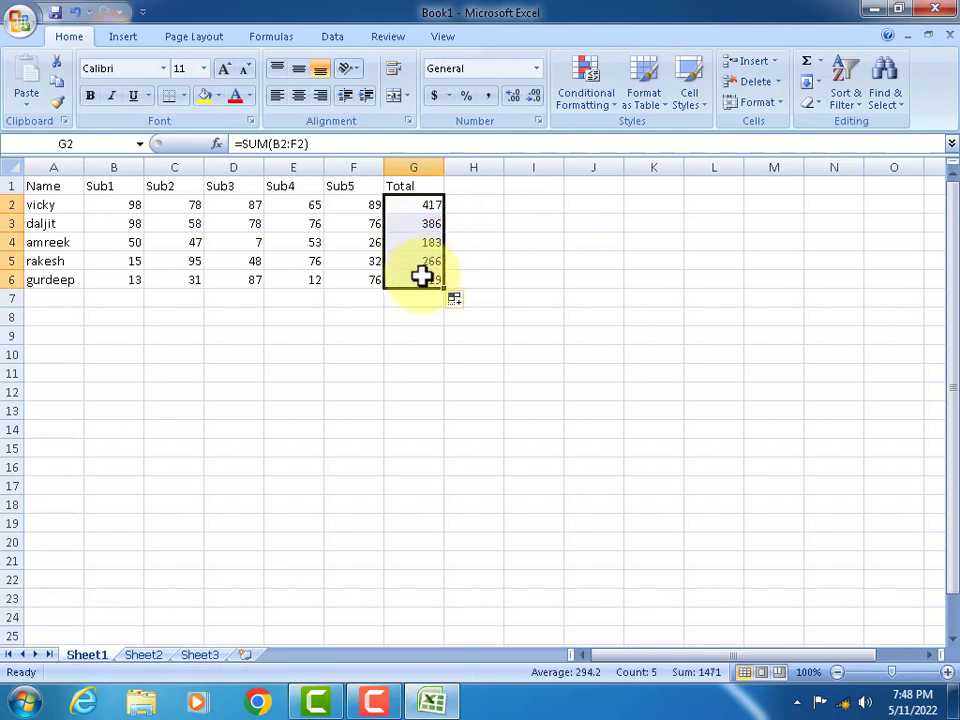
pyautogui.click(418, 316)
pyautogui.click(418, 224)
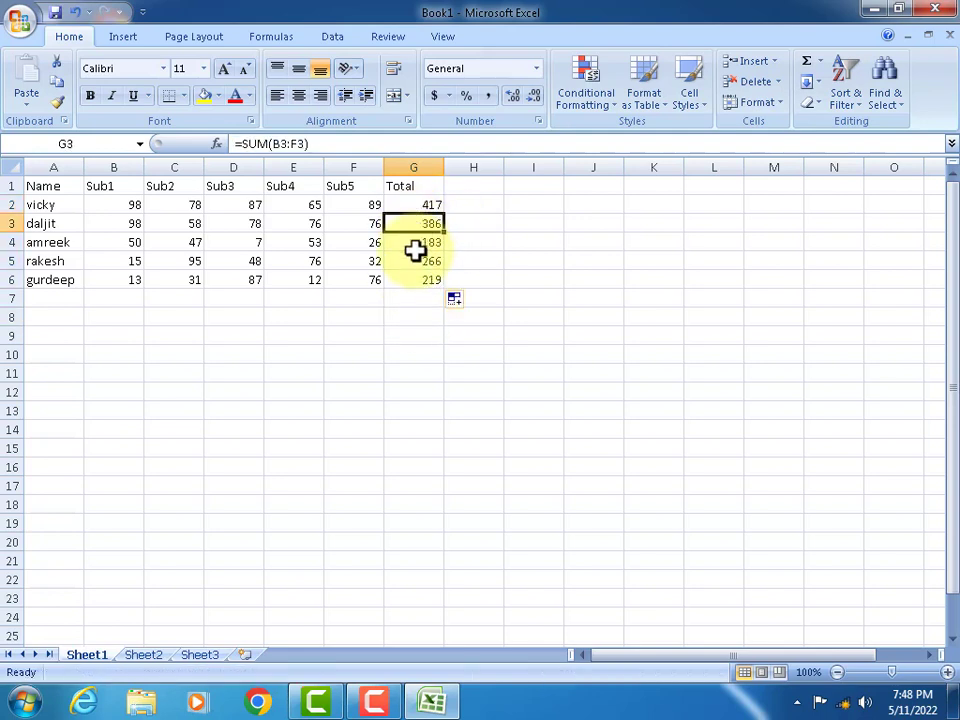
pyautogui.moveTo(415, 224); pyautogui.dragTo(416, 298)
pyautogui.press('Delete')
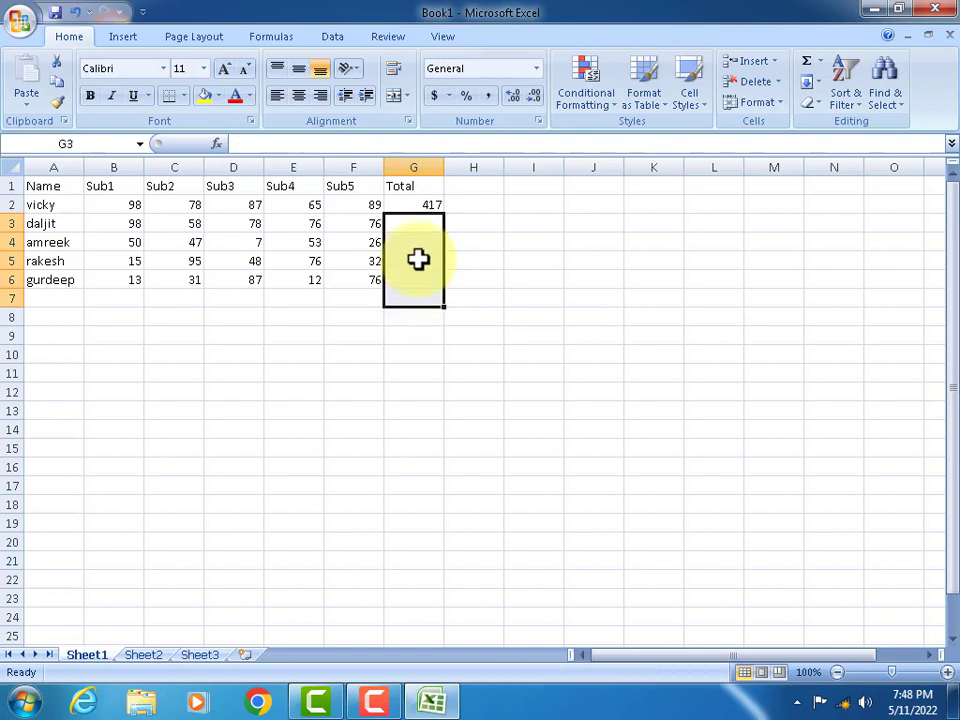
# Inspect the range reference in G2's SUM formula, then cancel the edit
pyautogui.click(413, 204)
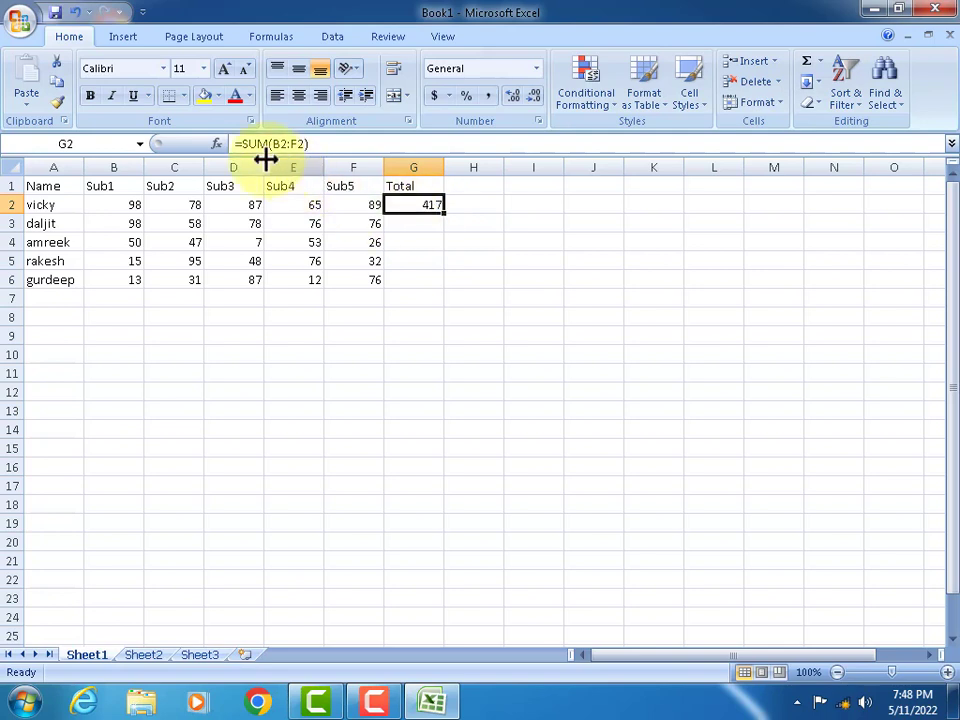
pyautogui.click(300, 144)
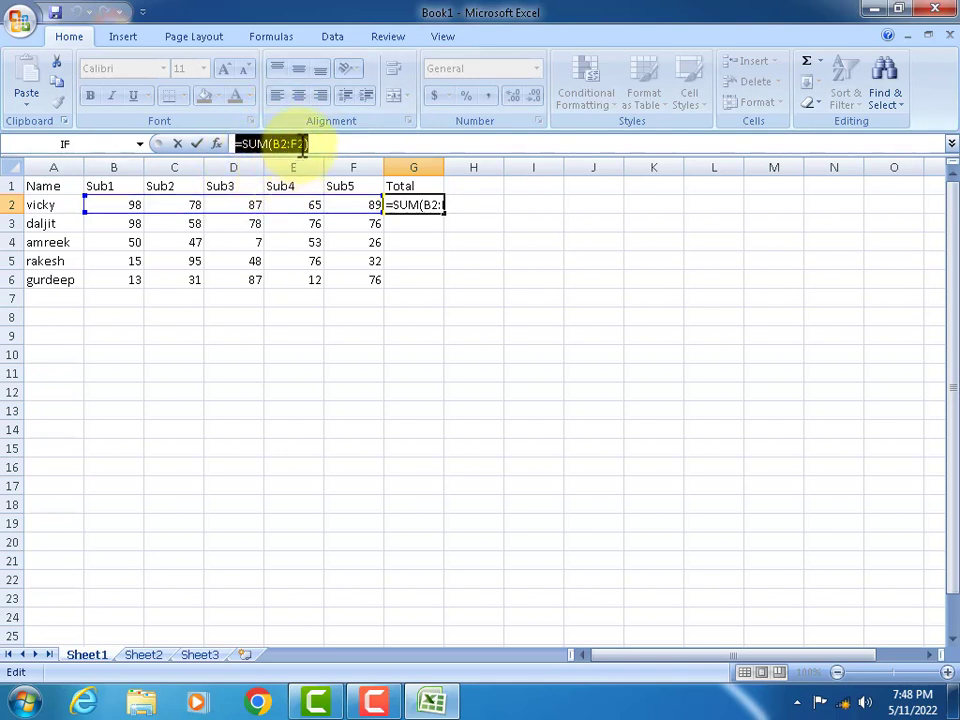
pyautogui.click(292, 144)
pyautogui.moveTo(274, 143); pyautogui.dragTo(295, 143)
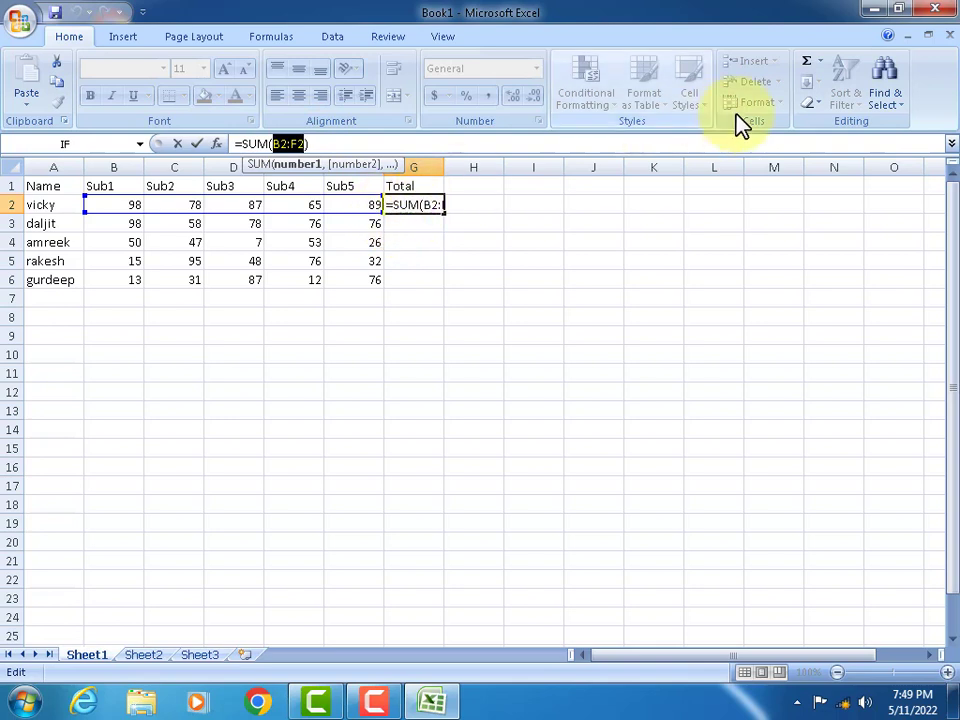
pyautogui.click(403, 223)
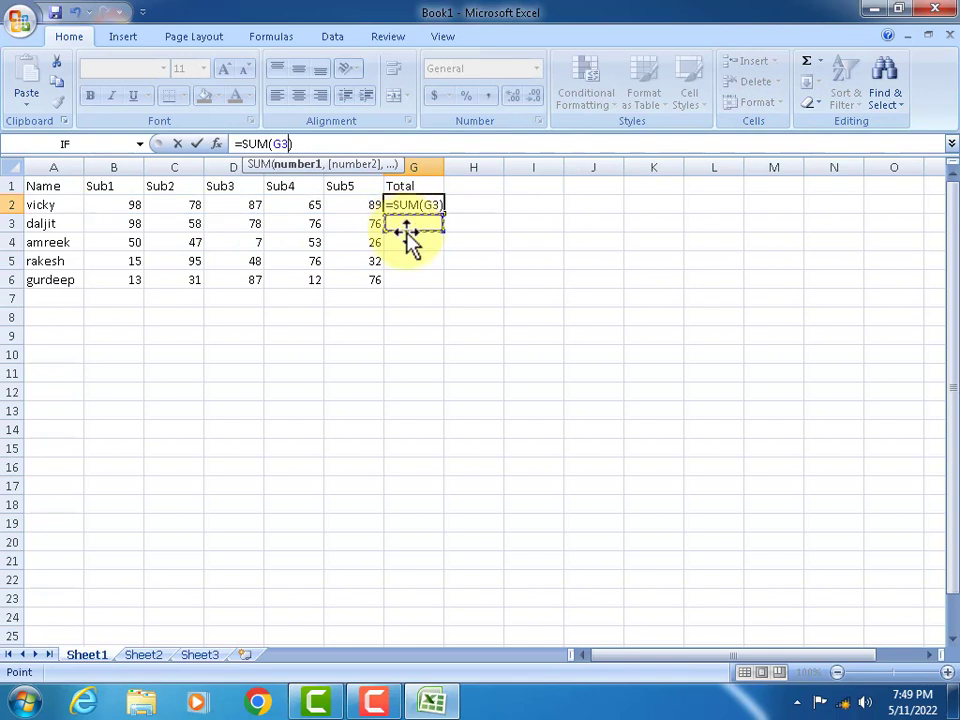
pyautogui.press('Escape')
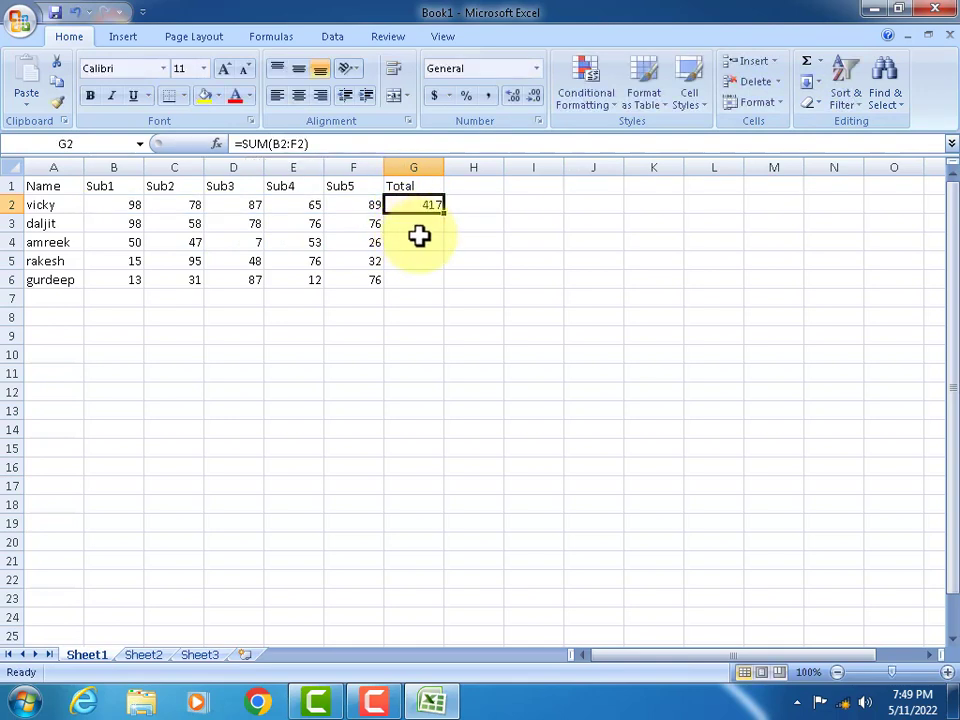
# Enter =sum(b3:f3) in G3 to get 386, then check the B3:F3 sum in the status bar
pyautogui.click(419, 235)
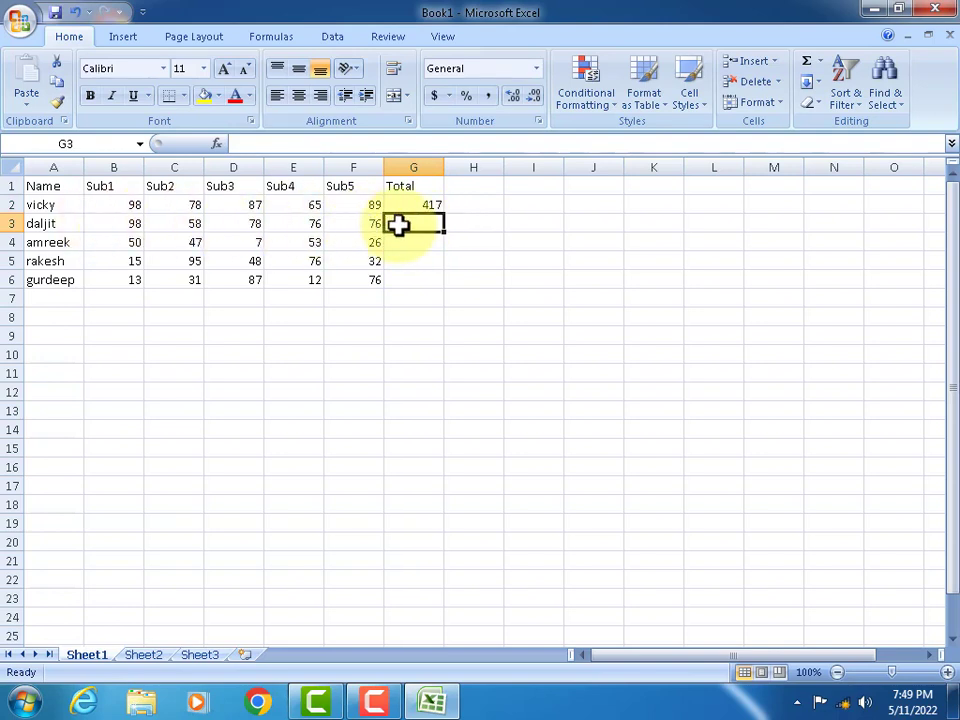
pyautogui.write('=su')
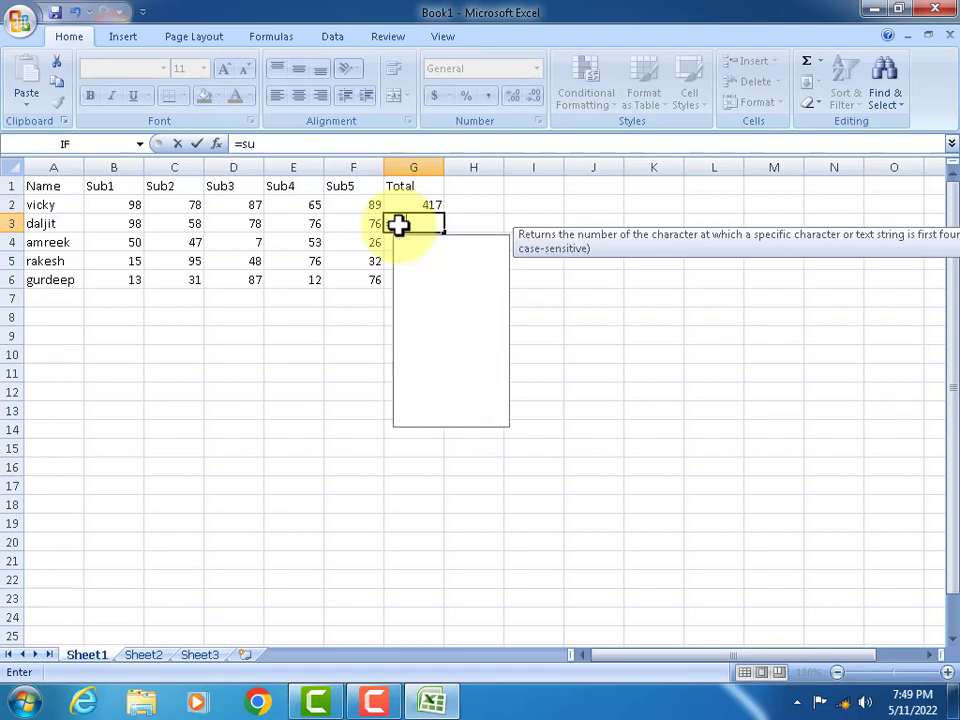
pyautogui.write('m(')
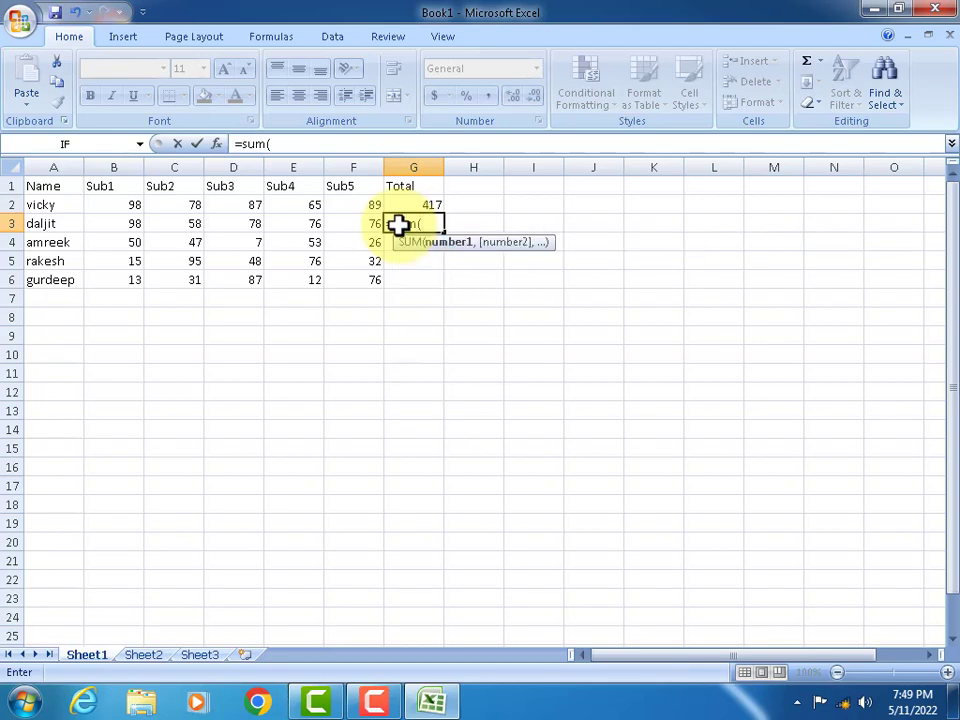
pyautogui.write('b')
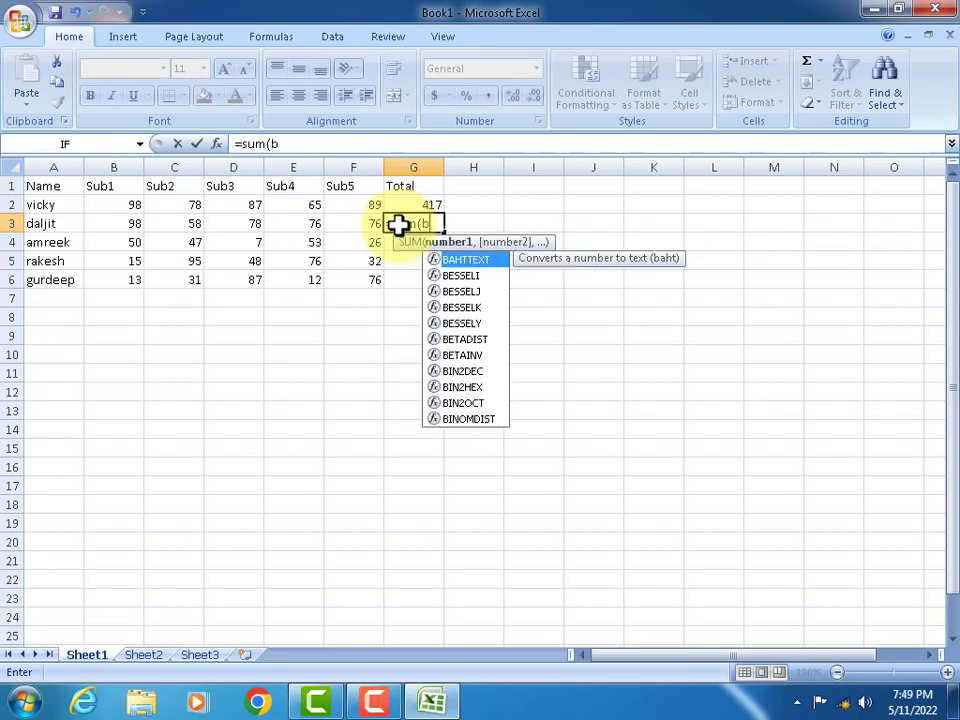
pyautogui.write('3:f')
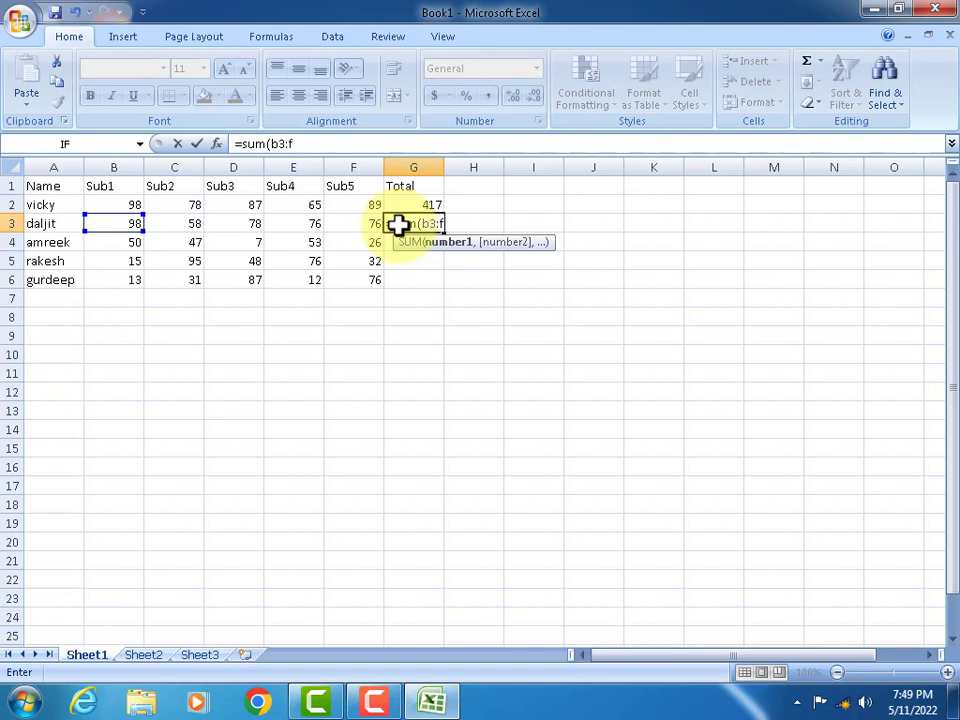
pyautogui.write('3')
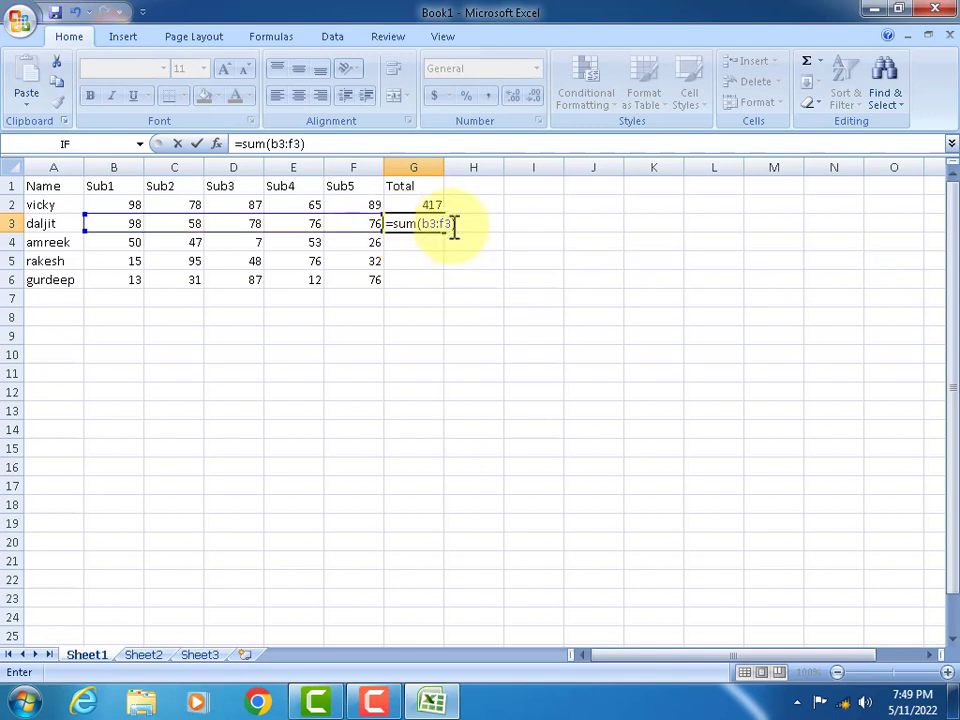
pyautogui.press('Return')
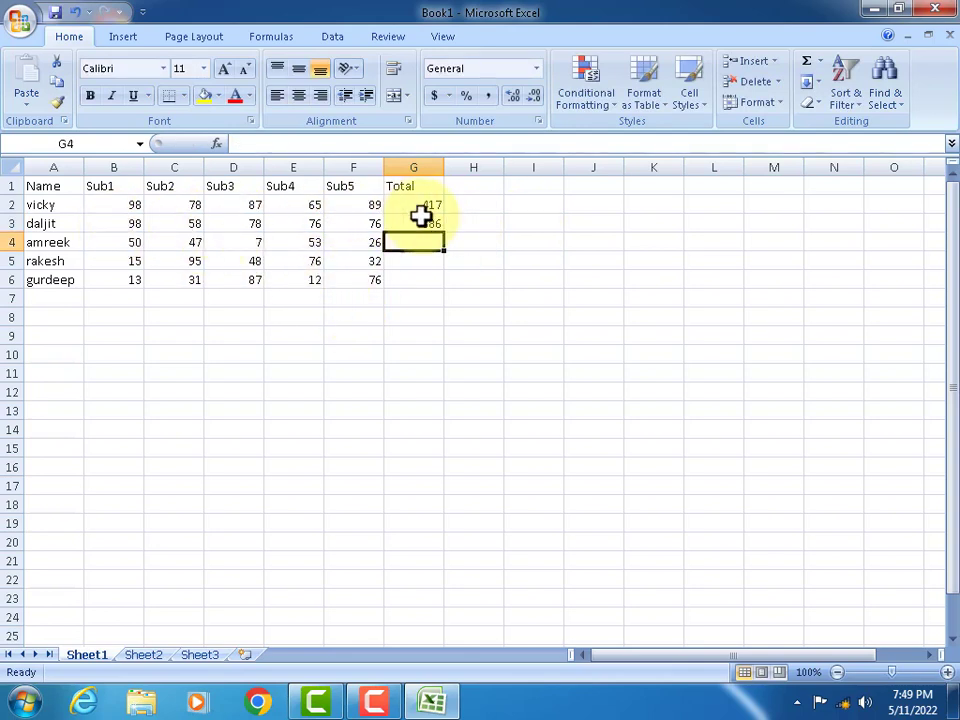
pyautogui.moveTo(126, 223); pyautogui.dragTo(352, 224)
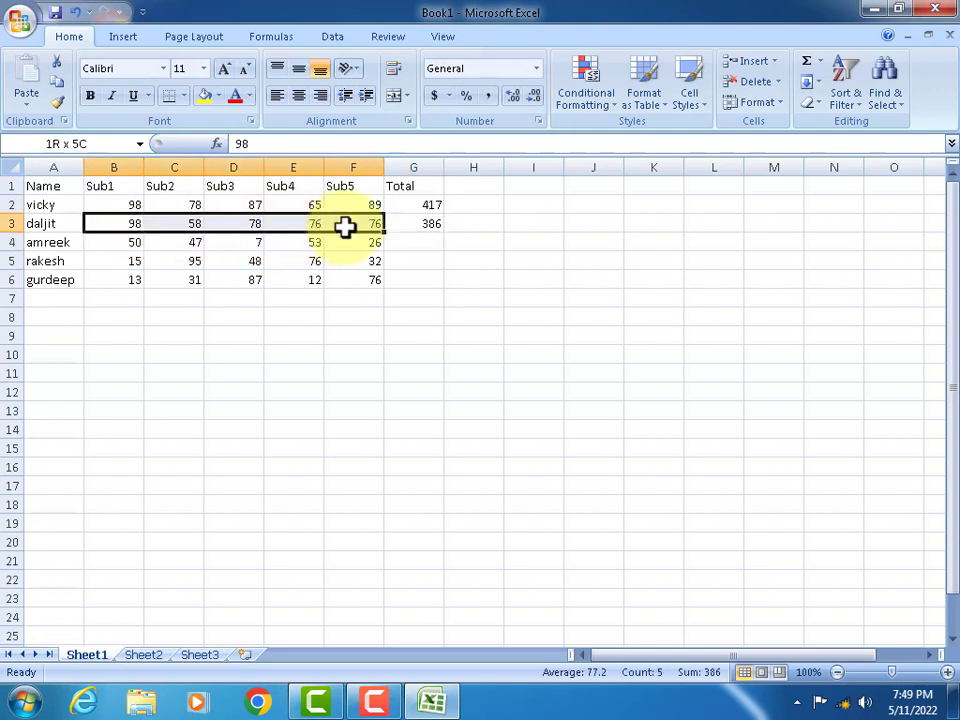
# Enter the loose values 23 in C11, 67 in C13, 78 in C16 and 67 in F16
pyautogui.click(168, 377)
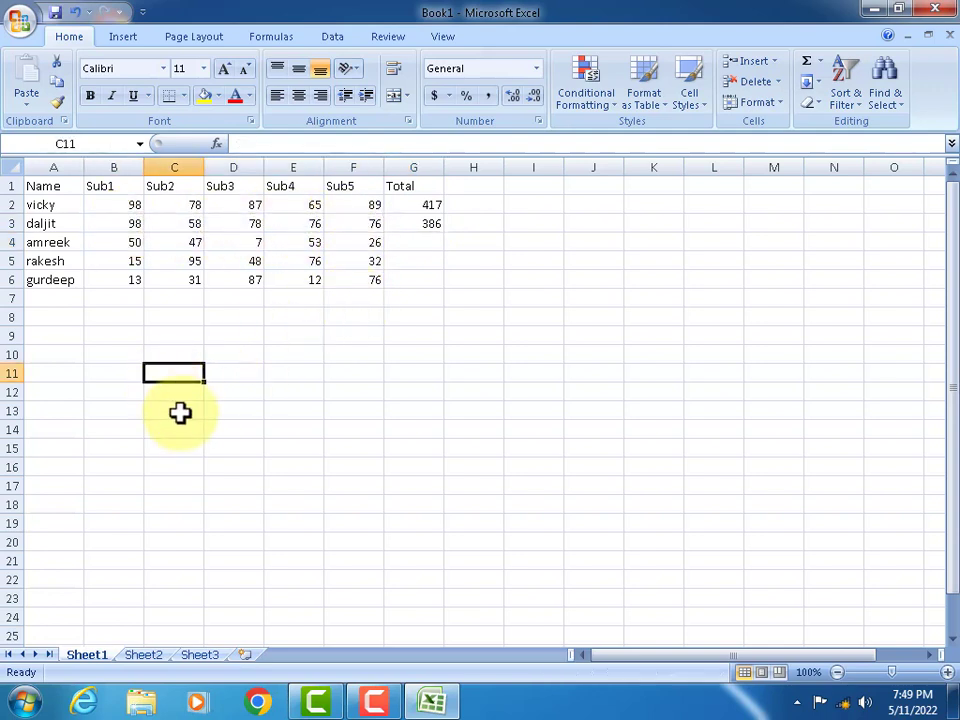
pyautogui.write('23')
pyautogui.click(186, 418)
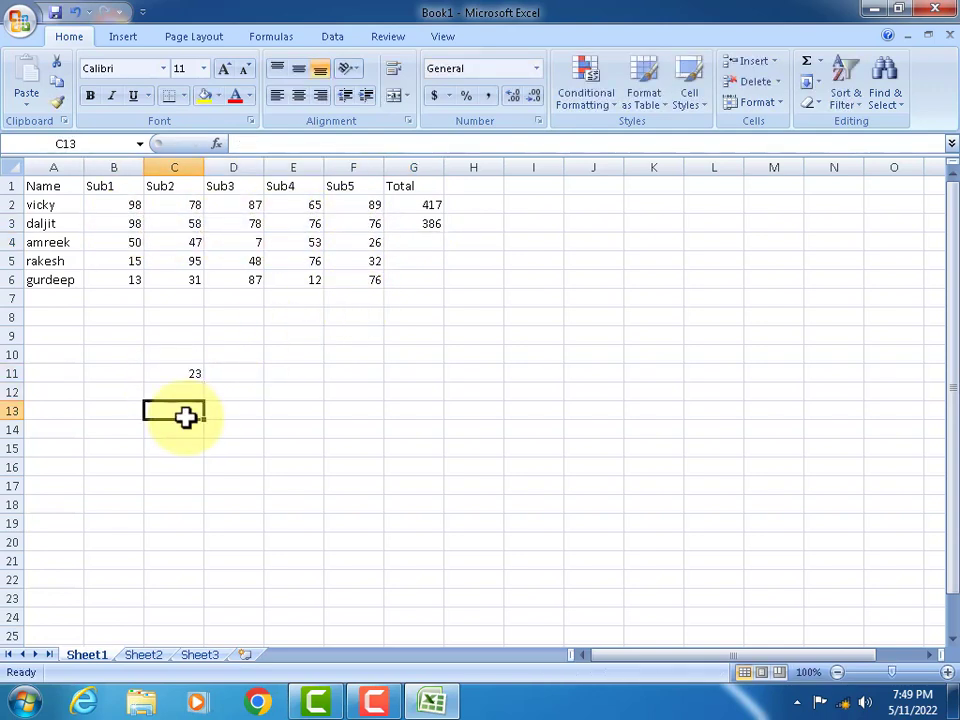
pyautogui.write('67')
pyautogui.press('Return')
pyautogui.press('Down')
pyautogui.press('Down')
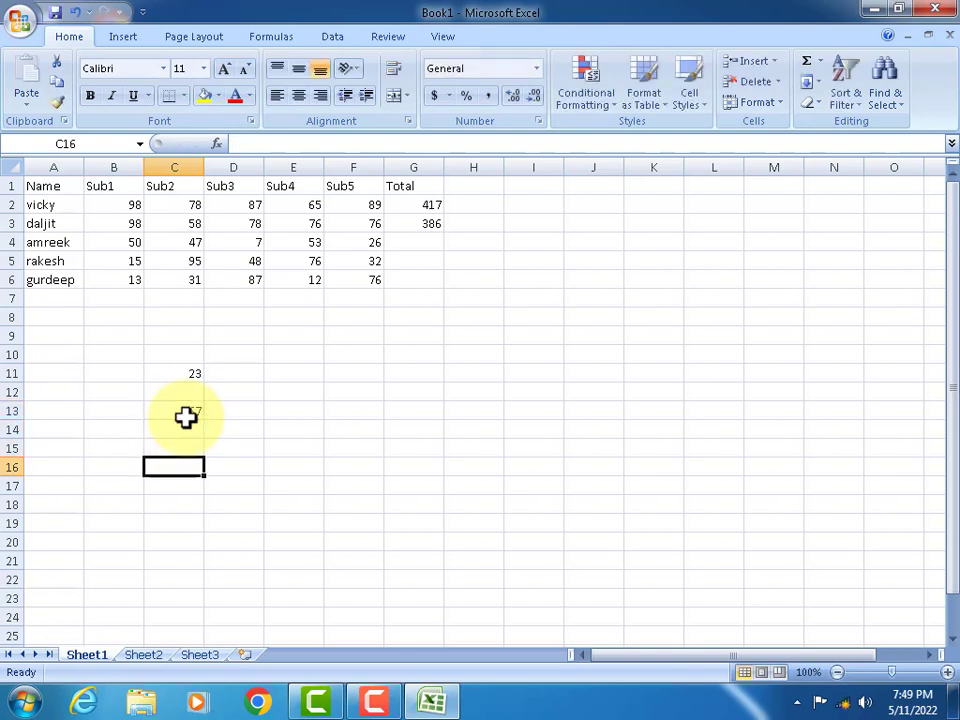
pyautogui.write('78')
pyautogui.press('Right')
pyautogui.press('Right')
pyautogui.press('Right')
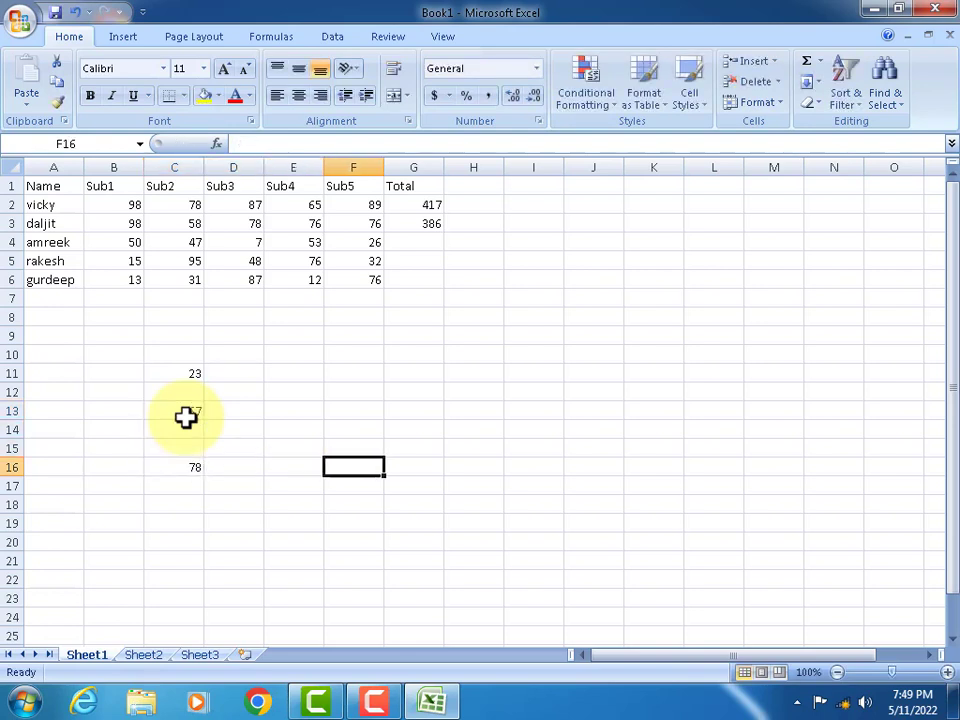
pyautogui.write('67')
pyautogui.press('Return')
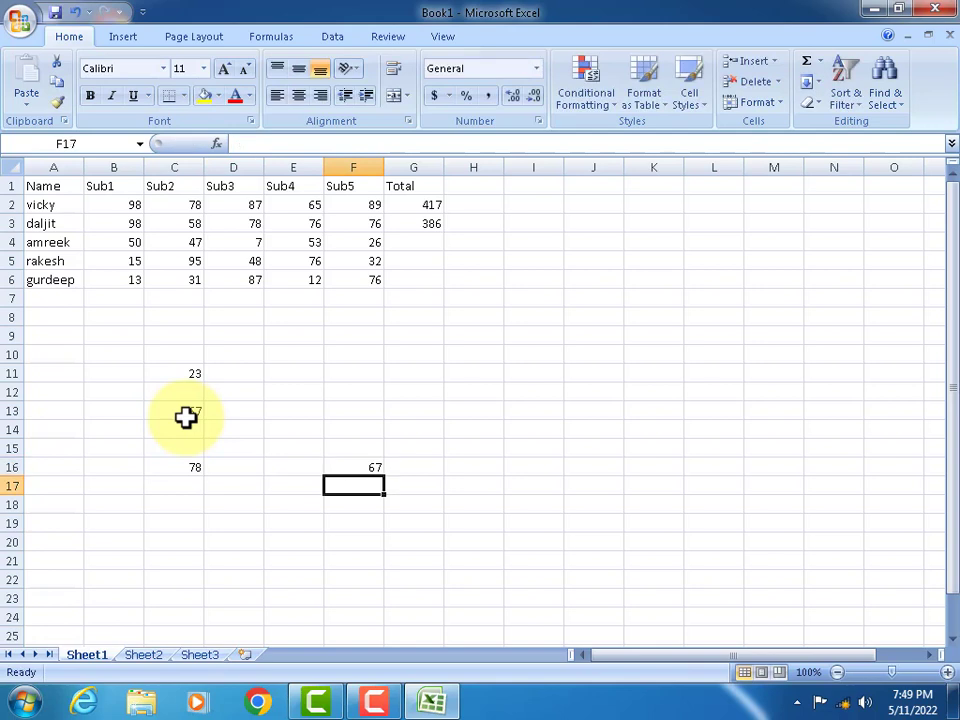
pyautogui.press('Up')
pyautogui.press('Up')
pyautogui.press('Up')
pyautogui.press('Up')
pyautogui.press('Up')
pyautogui.press('Up')
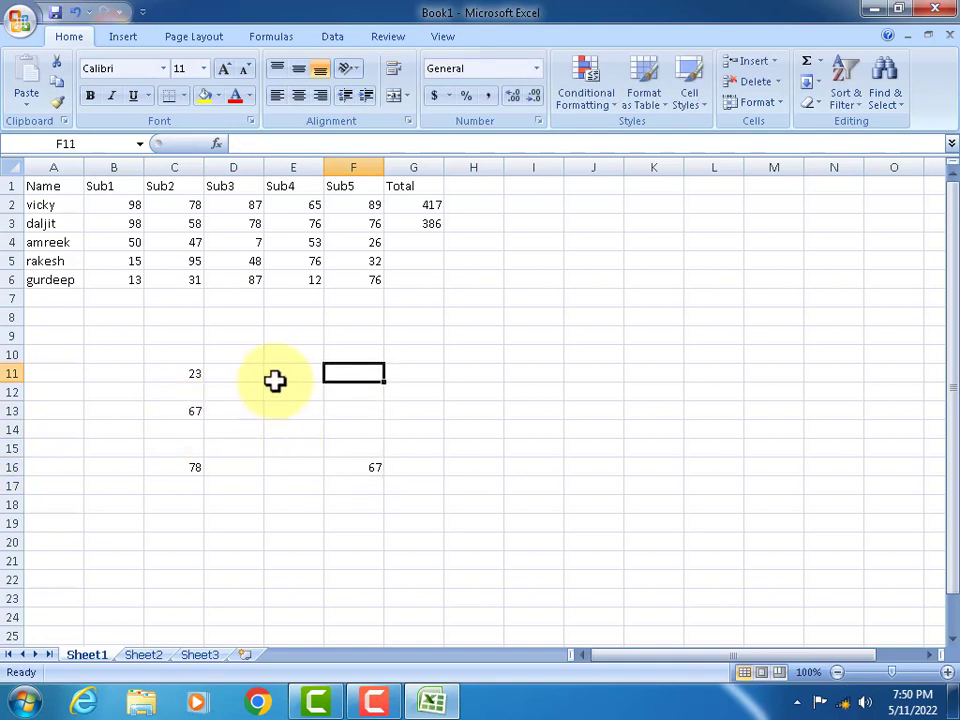
pyautogui.click(497, 373)
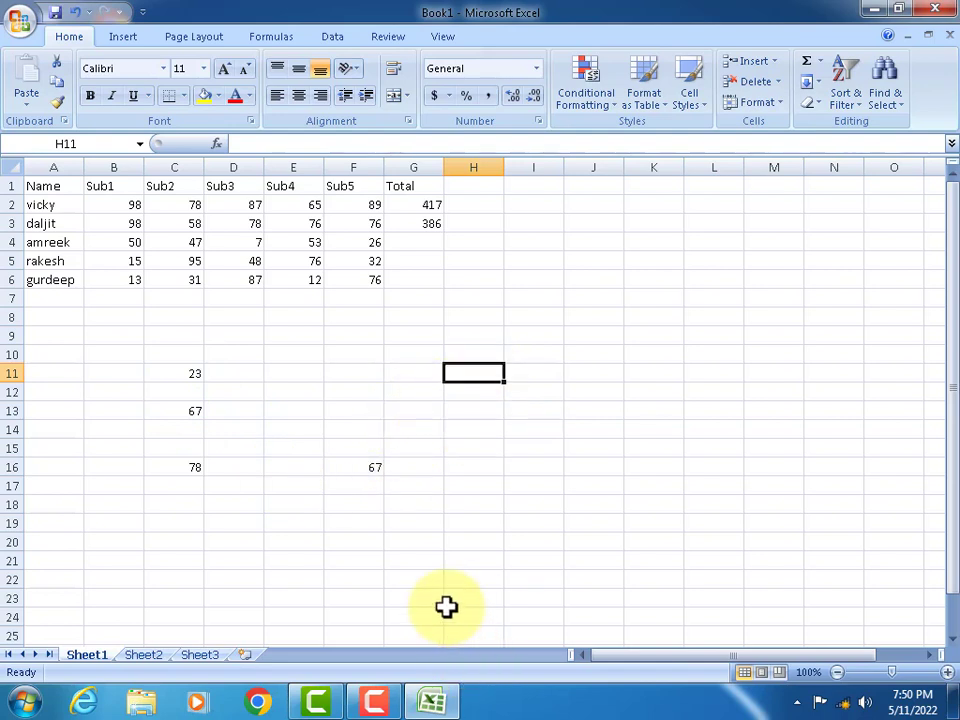
# Enter =SUM(C11,C13,C16,F16) in H11, correcting typos, so it totals 235
pyautogui.write('=s')
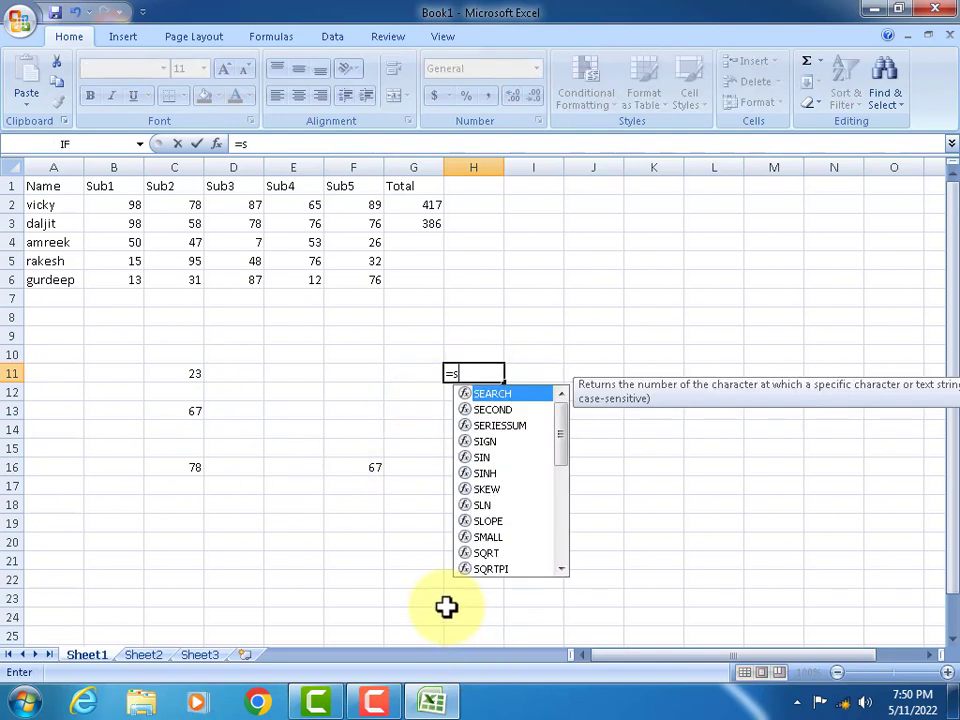
pyautogui.write('um(')
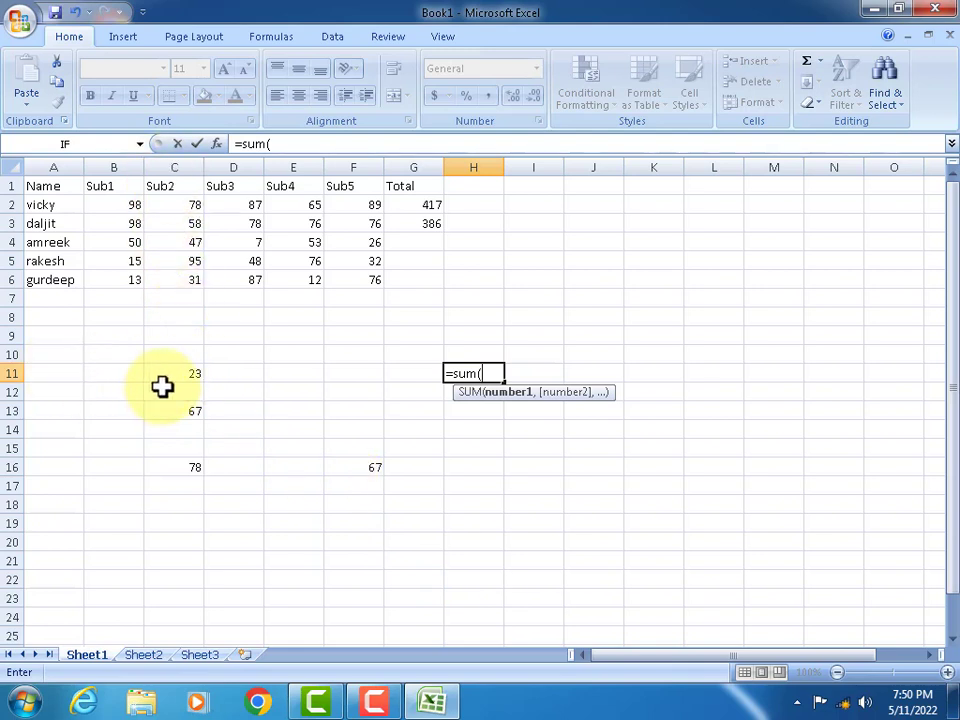
pyautogui.write('c1')
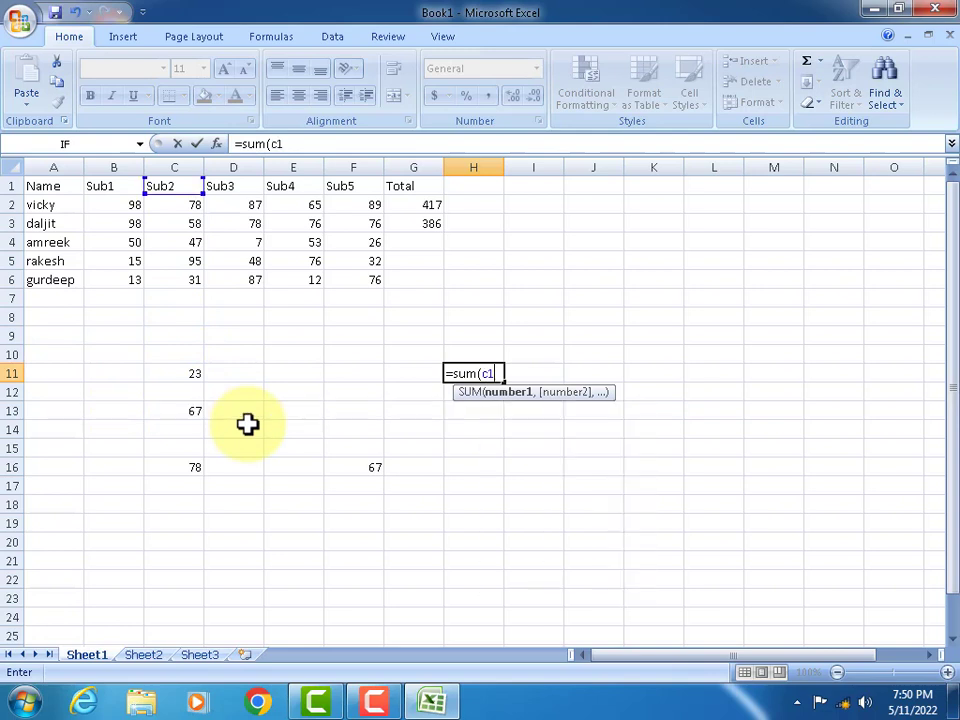
pyautogui.write('1,')
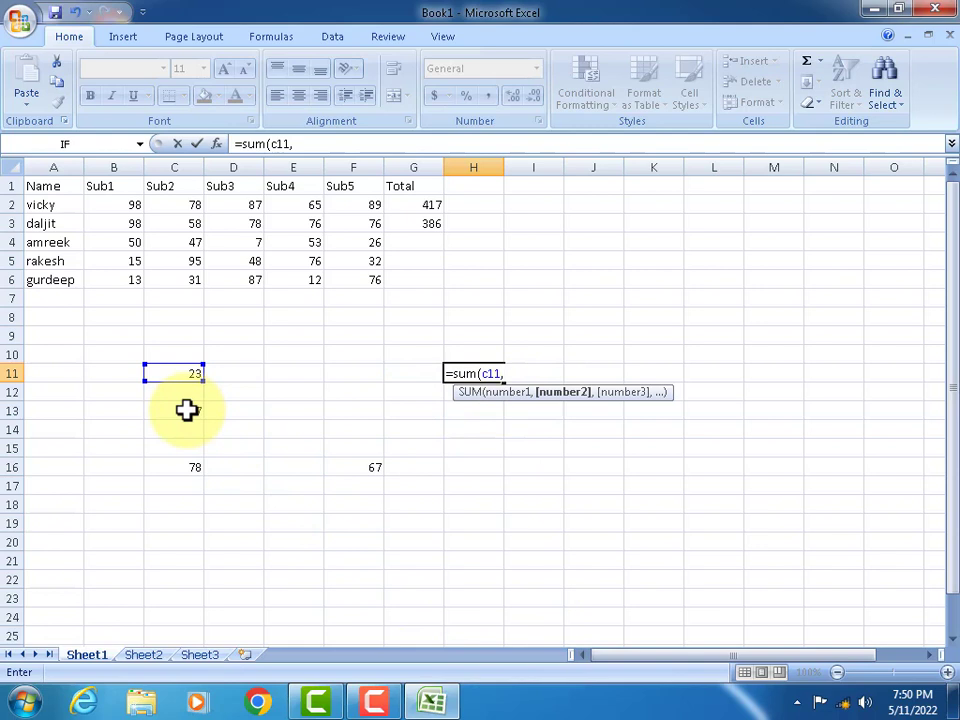
pyautogui.write('c')
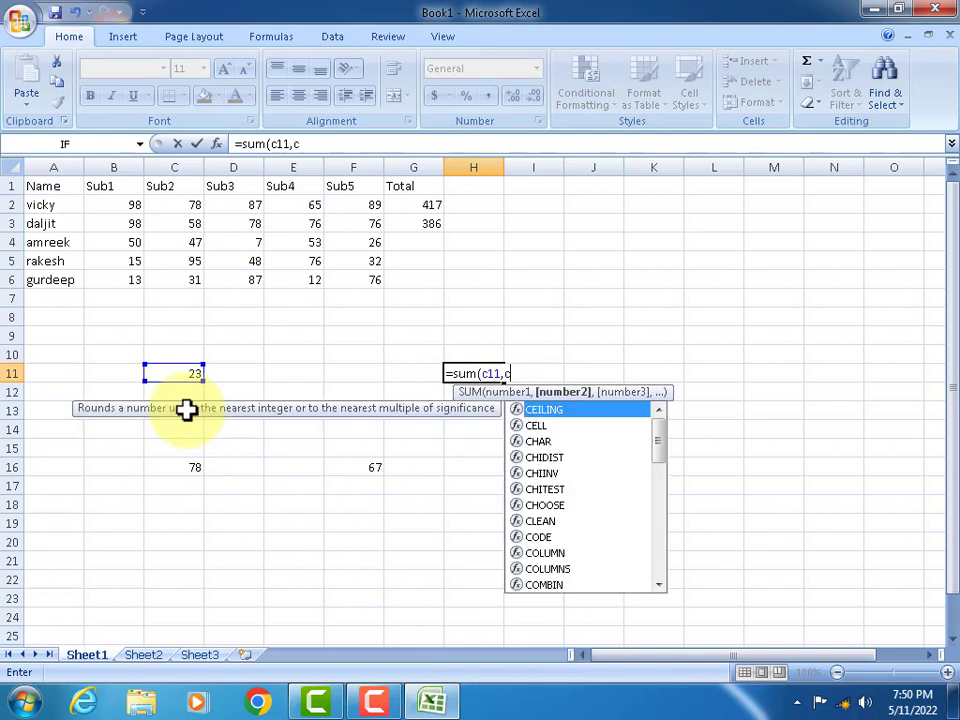
pyautogui.write('13,')
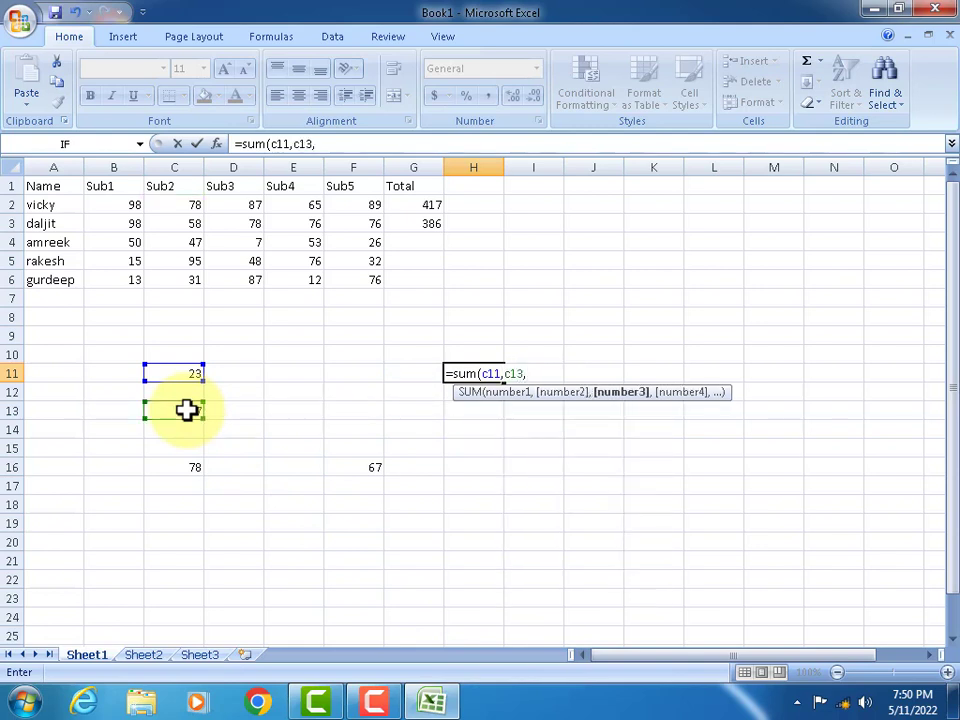
pyautogui.write('c')
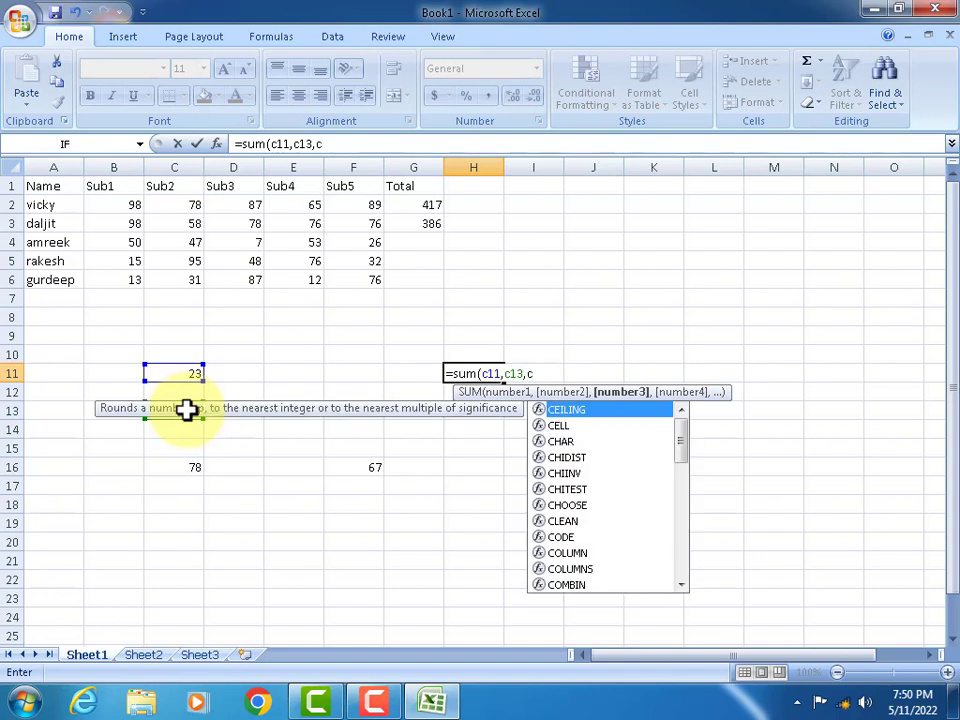
pyautogui.write('165')
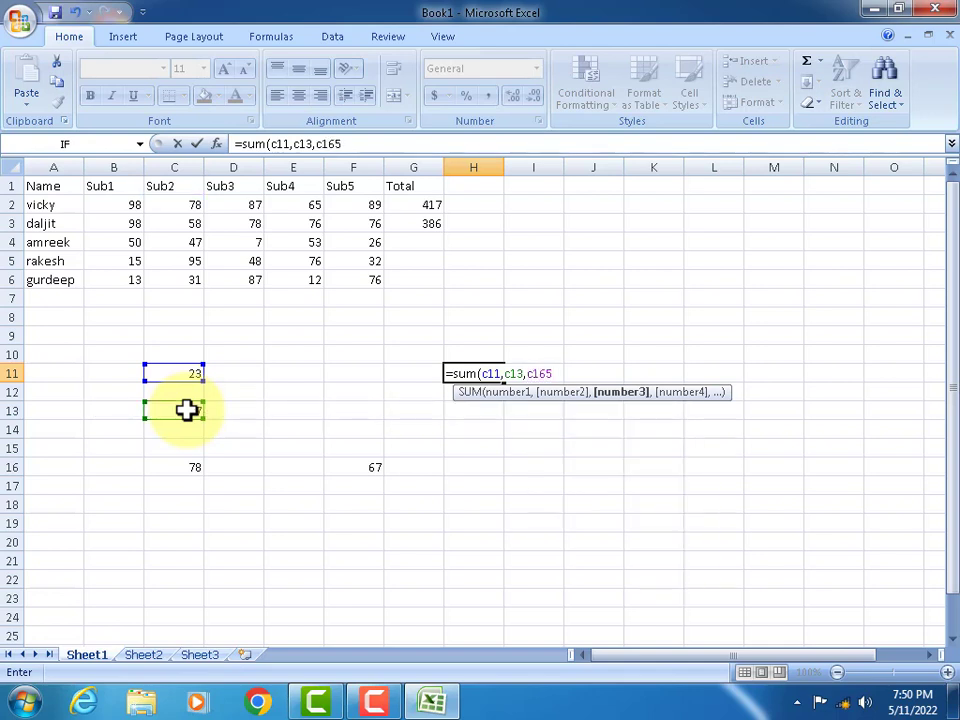
pyautogui.press('BackSpace')
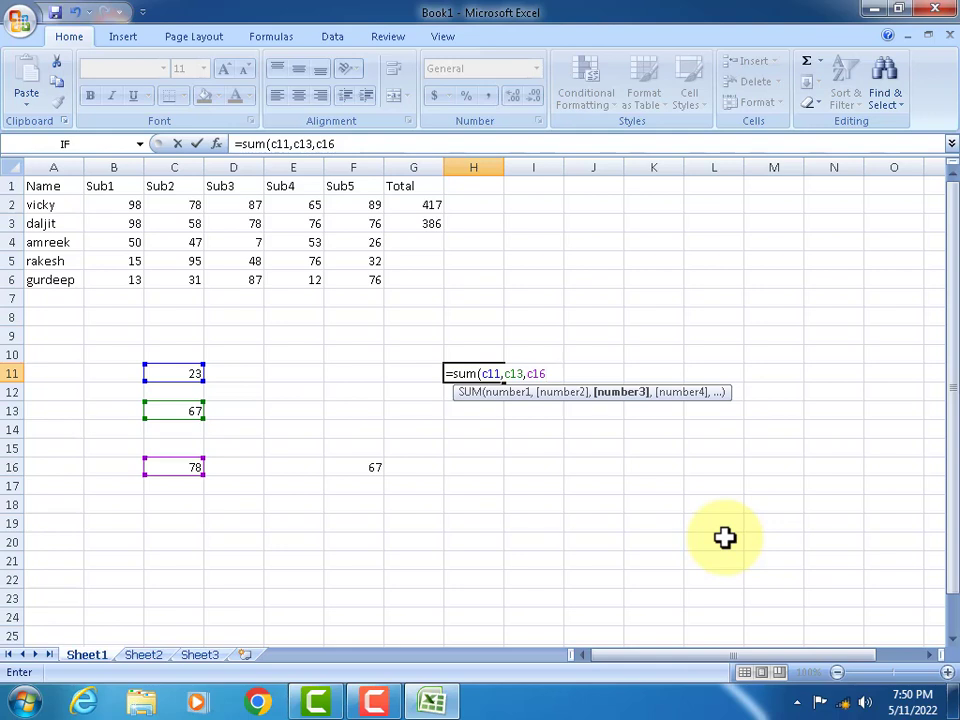
pyautogui.write('f')
pyautogui.press('BackSpace')
pyautogui.write(',f1')
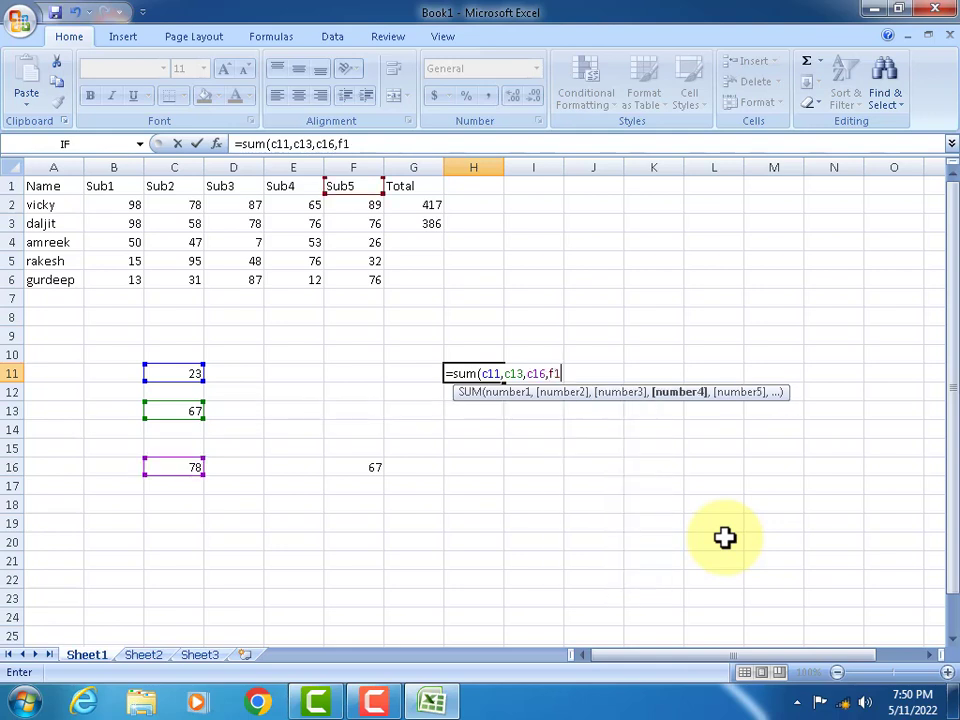
pyautogui.write('6')
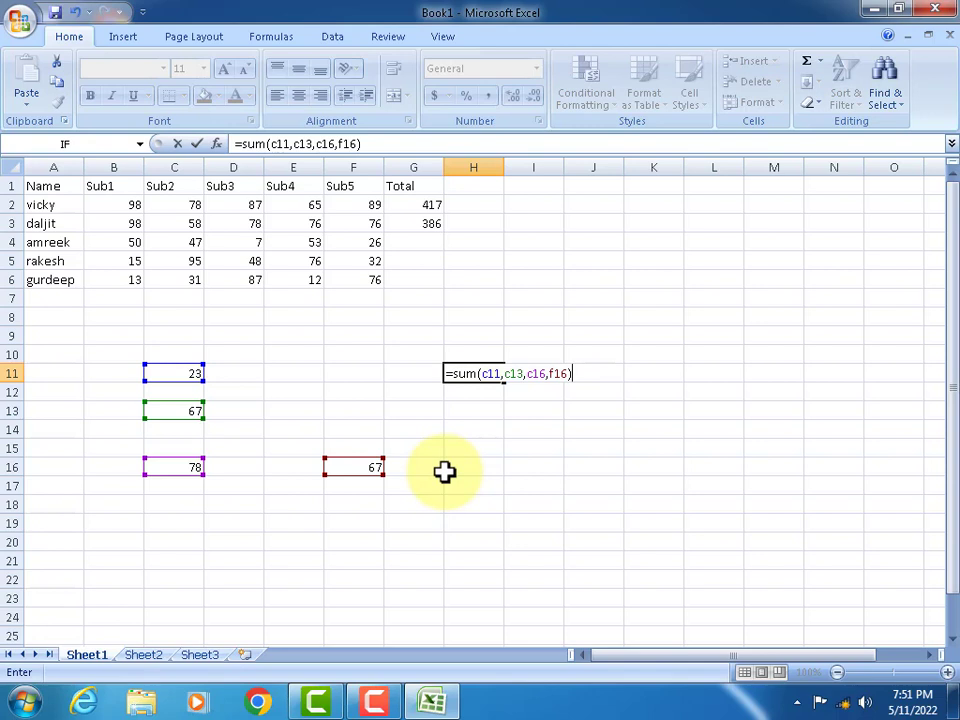
pyautogui.press('Return')
pyautogui.click(484, 369)
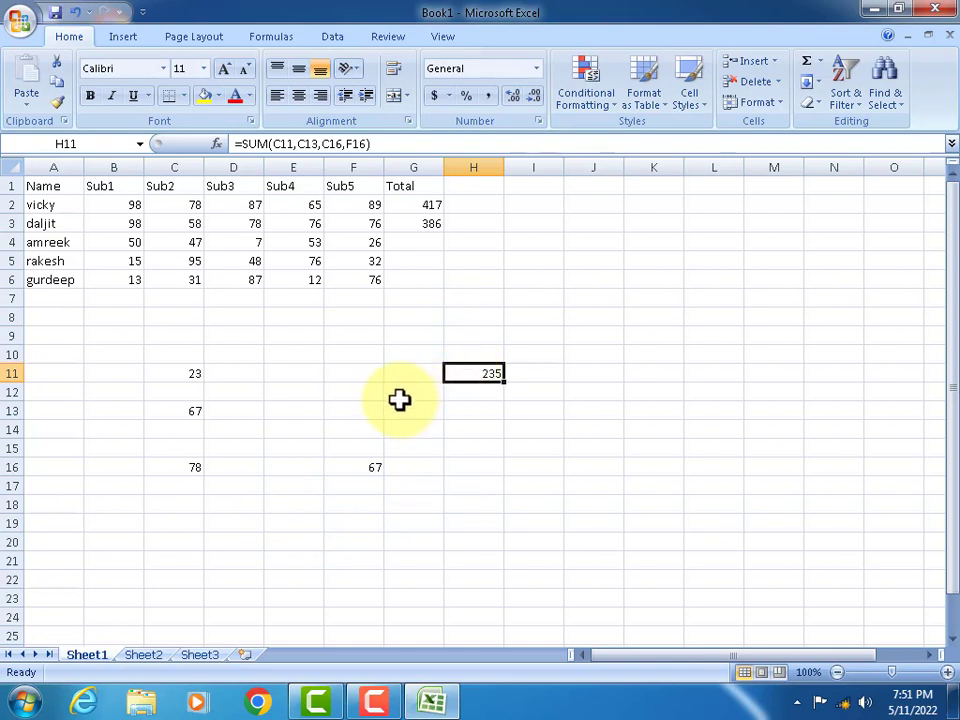
# Enter =SUM(50,47,7,53,26) in G4, giving a total of 183
pyautogui.click(405, 243)
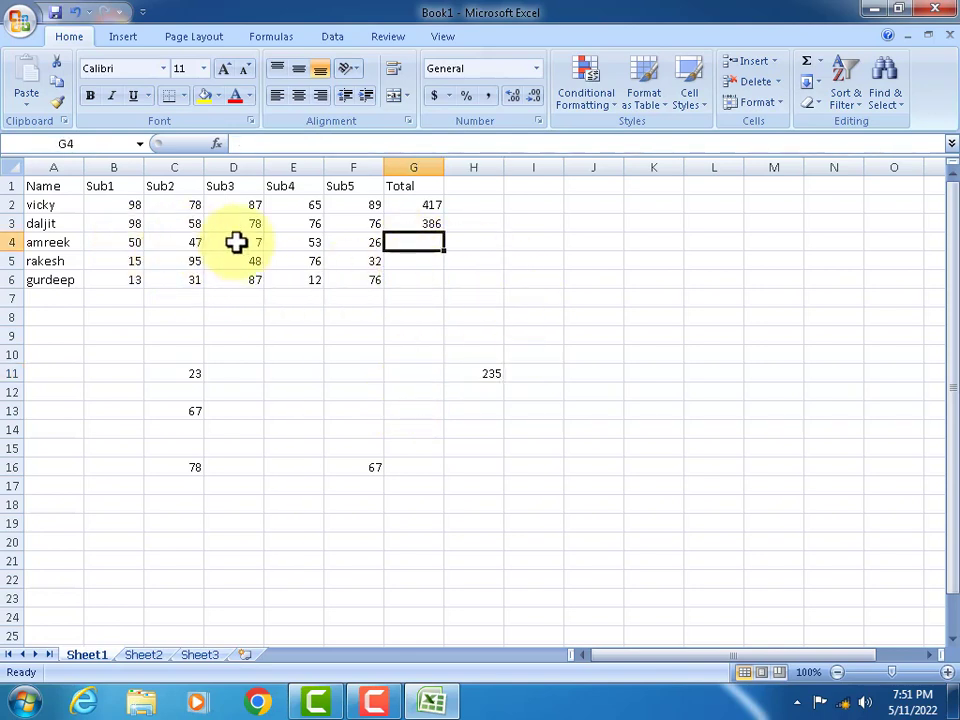
pyautogui.write('=')
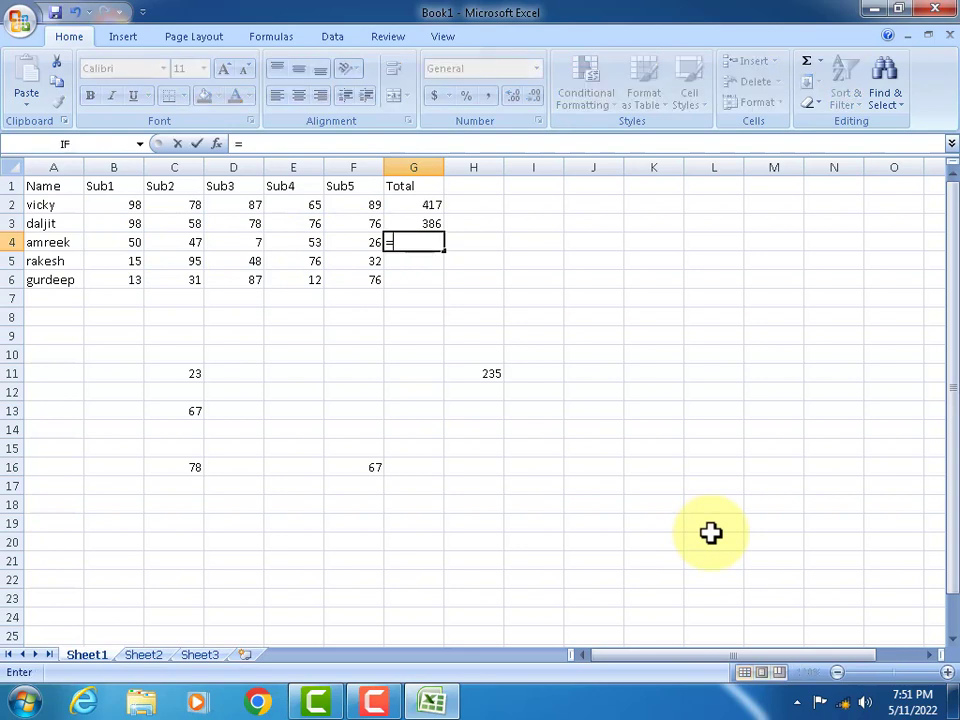
pyautogui.write('su')
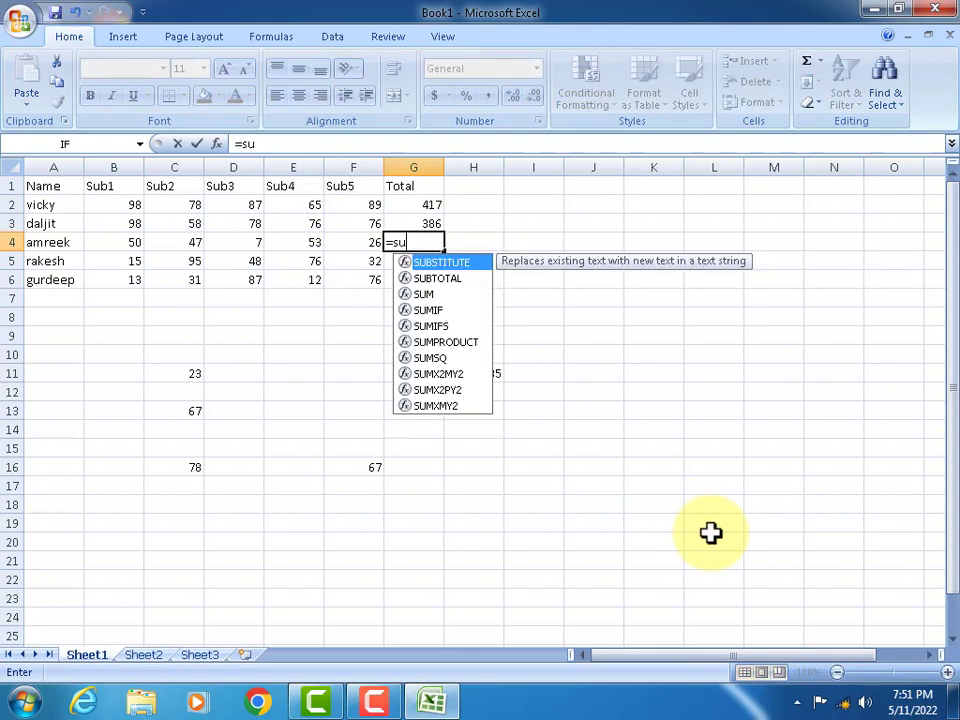
pyautogui.write('m(')
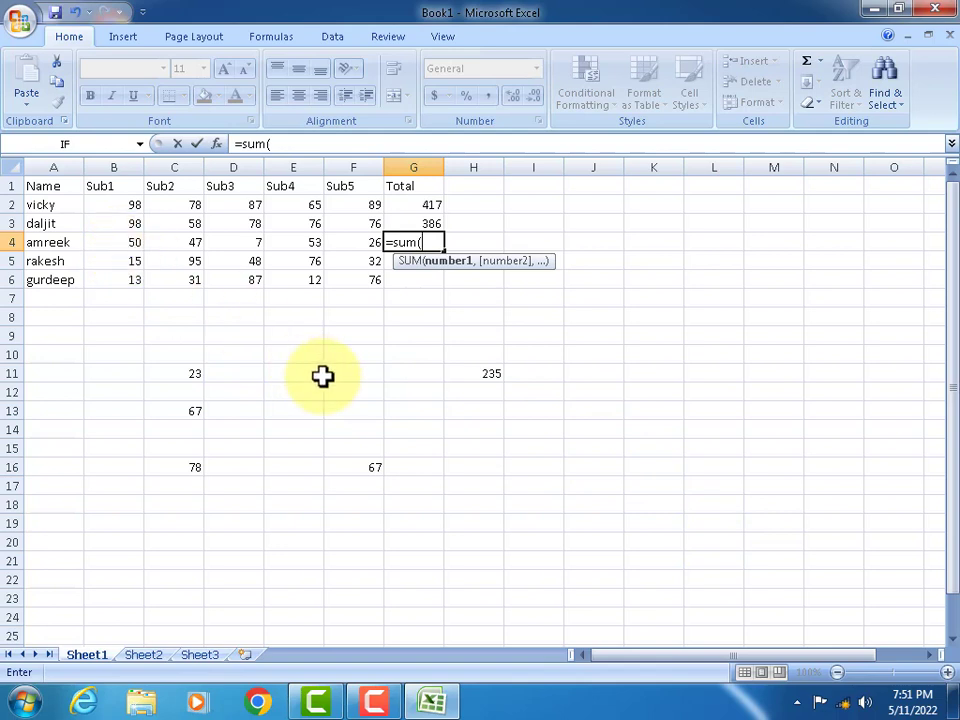
pyautogui.write('50,')
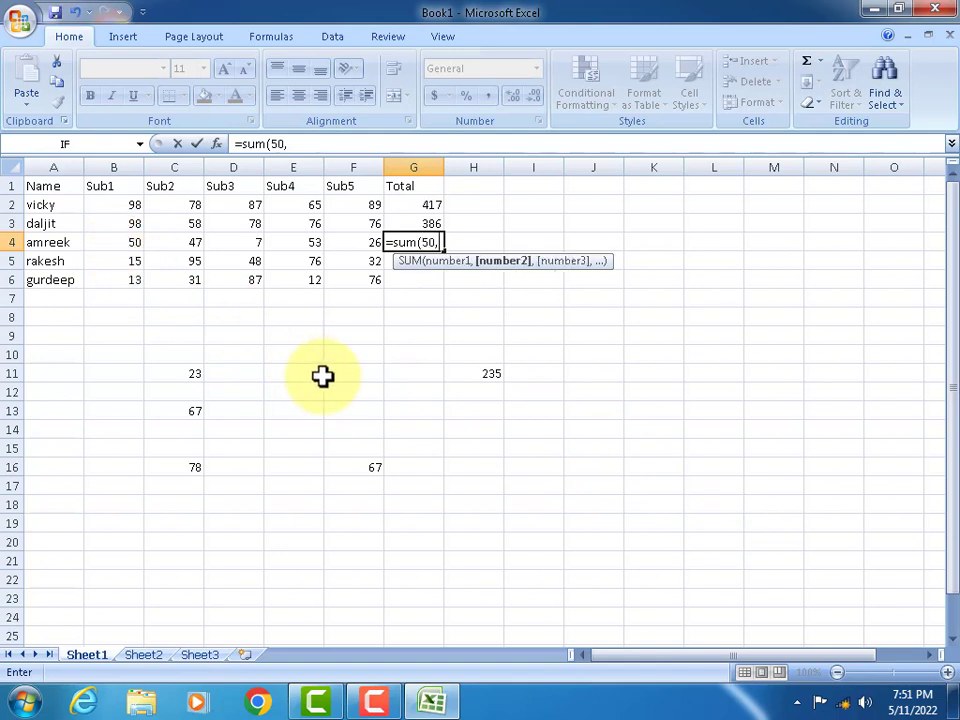
pyautogui.write('47,7,')
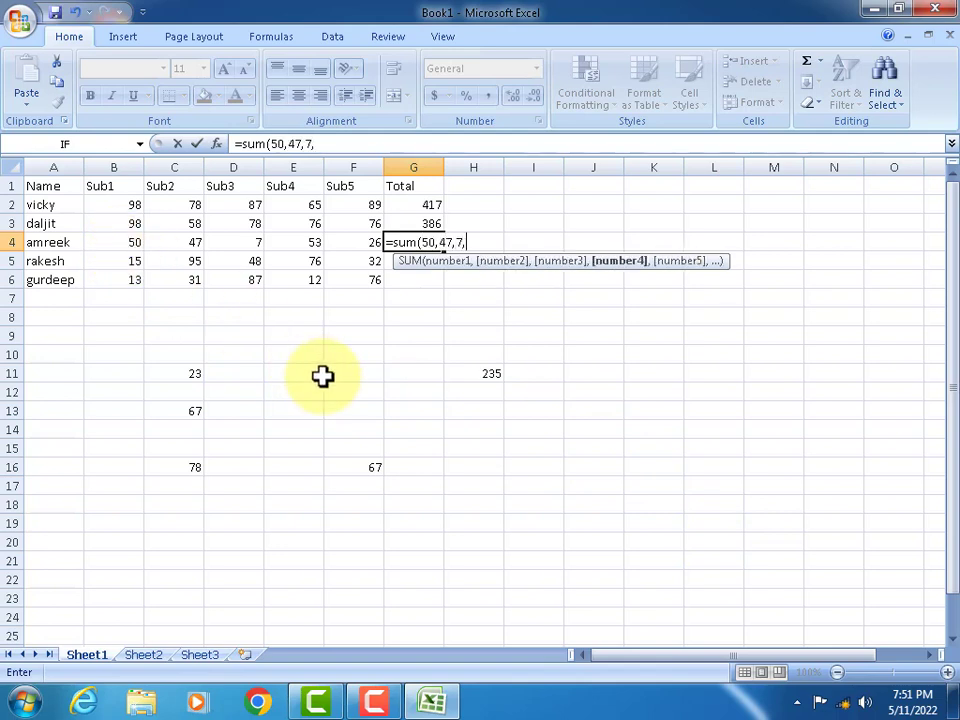
pyautogui.write('53,26')
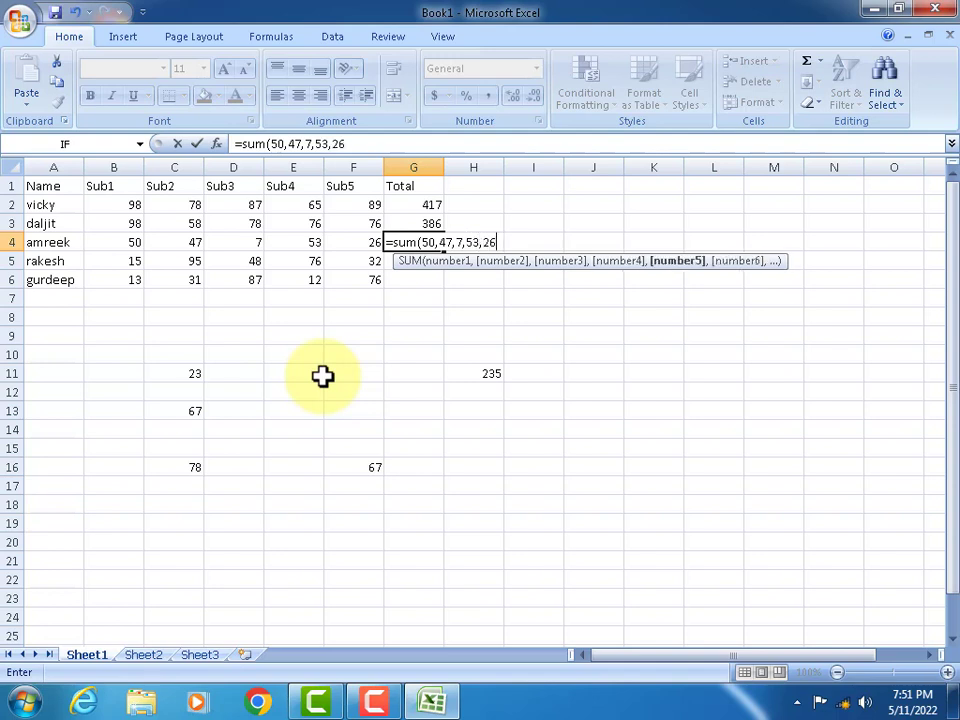
pyautogui.write(')')
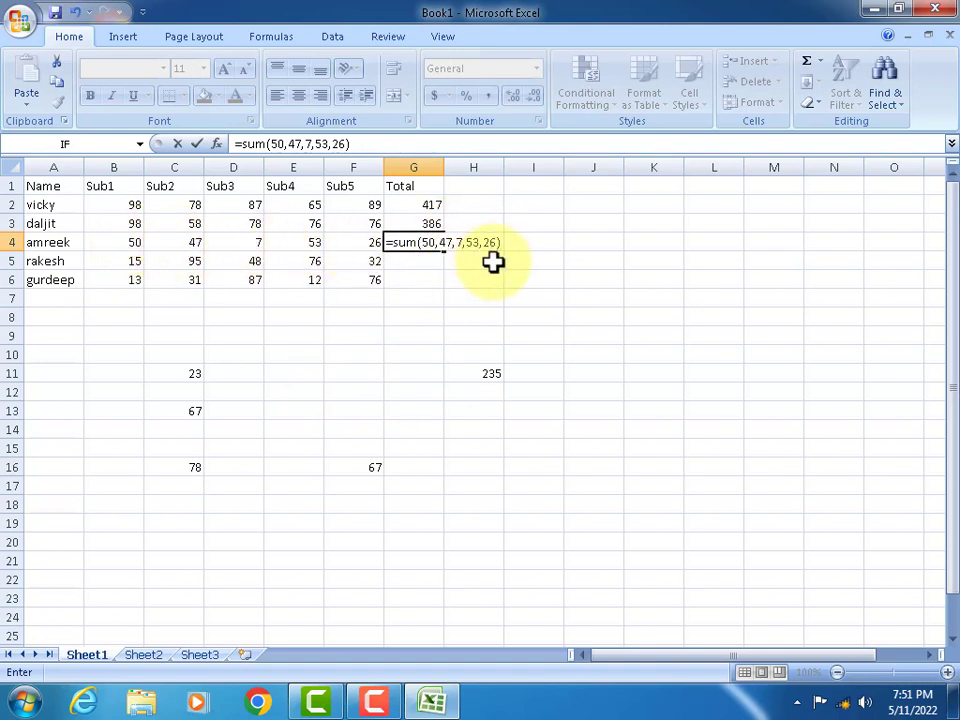
pyautogui.press('Return')
pyautogui.press('Up')
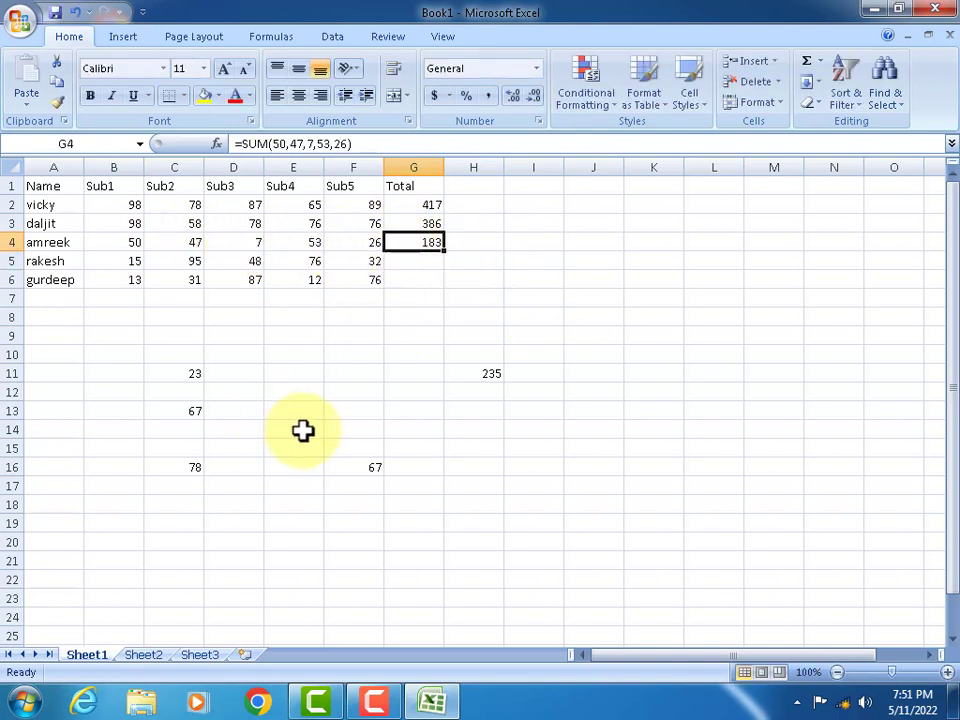
# Compare the total formulas in G2, G3 and G4
pyautogui.click(413, 208)
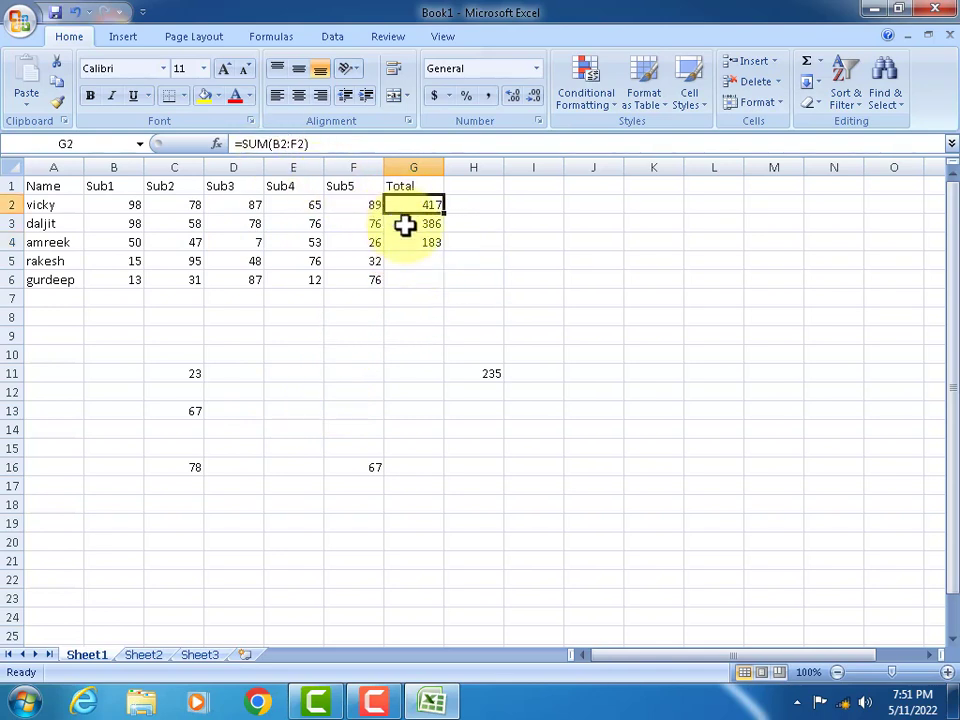
pyautogui.click(404, 223)
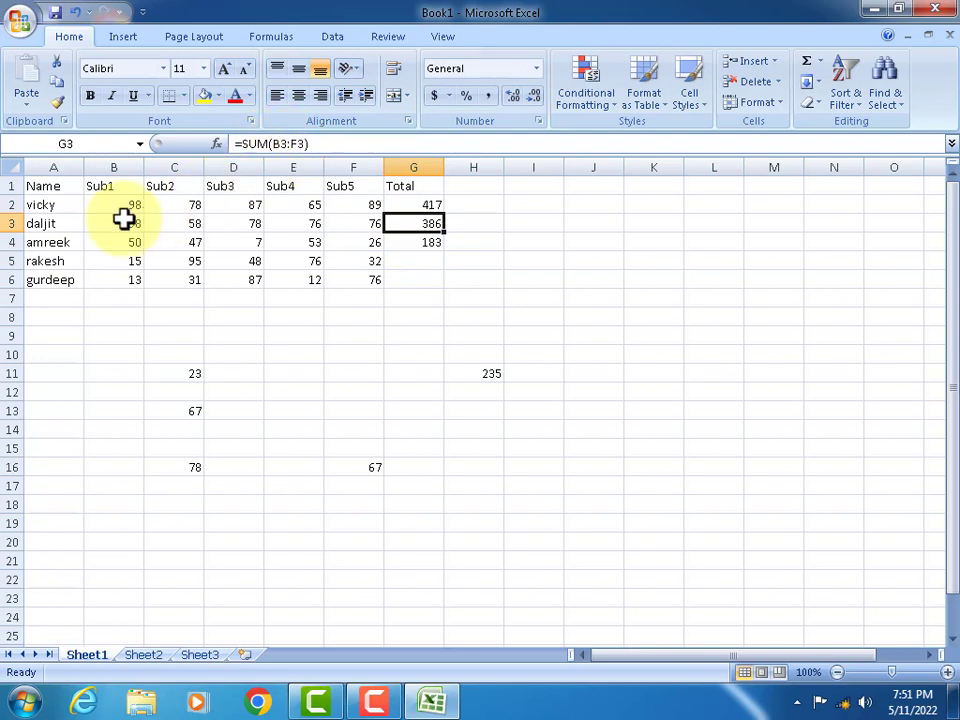
pyautogui.click(414, 246)
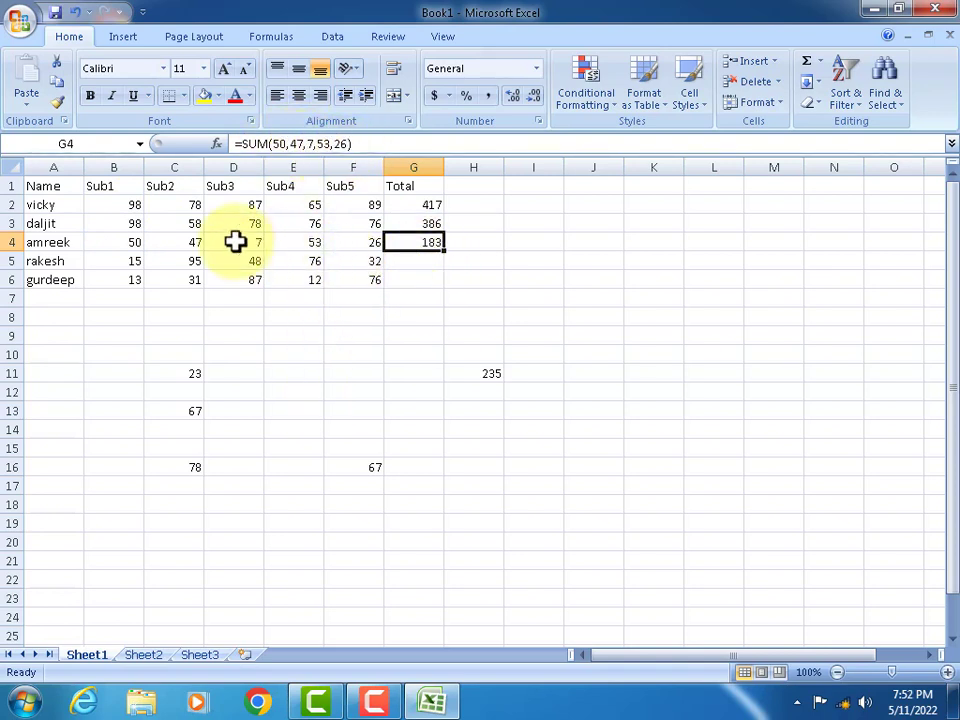
# Delete the row 4 marks and confirm G4 still shows 183
pyautogui.moveTo(140, 242); pyautogui.dragTo(347, 246)
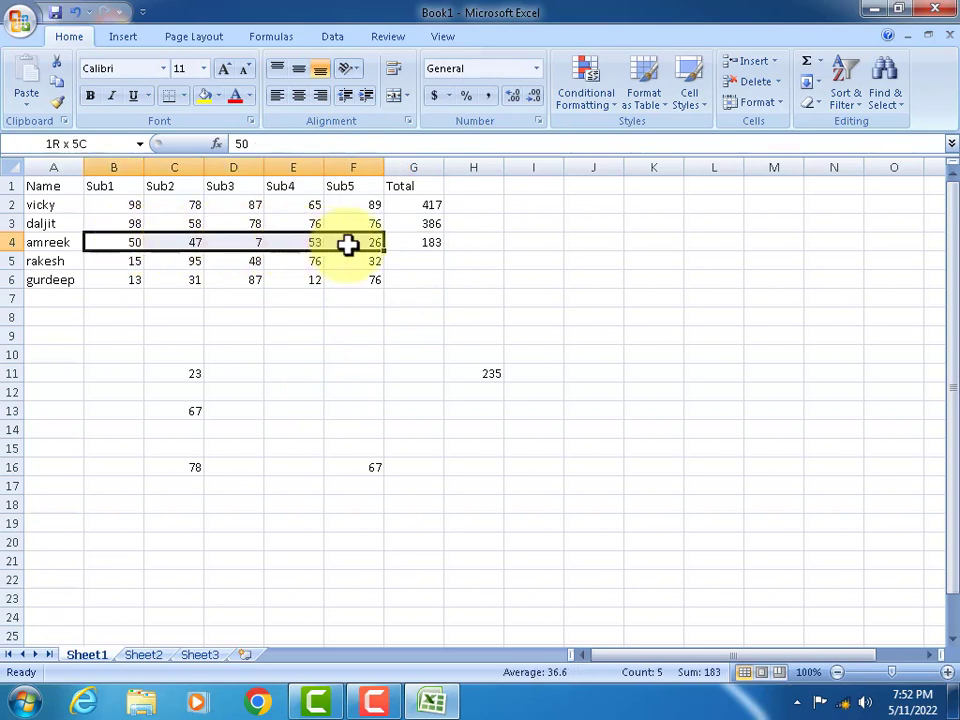
pyautogui.press('Delete')
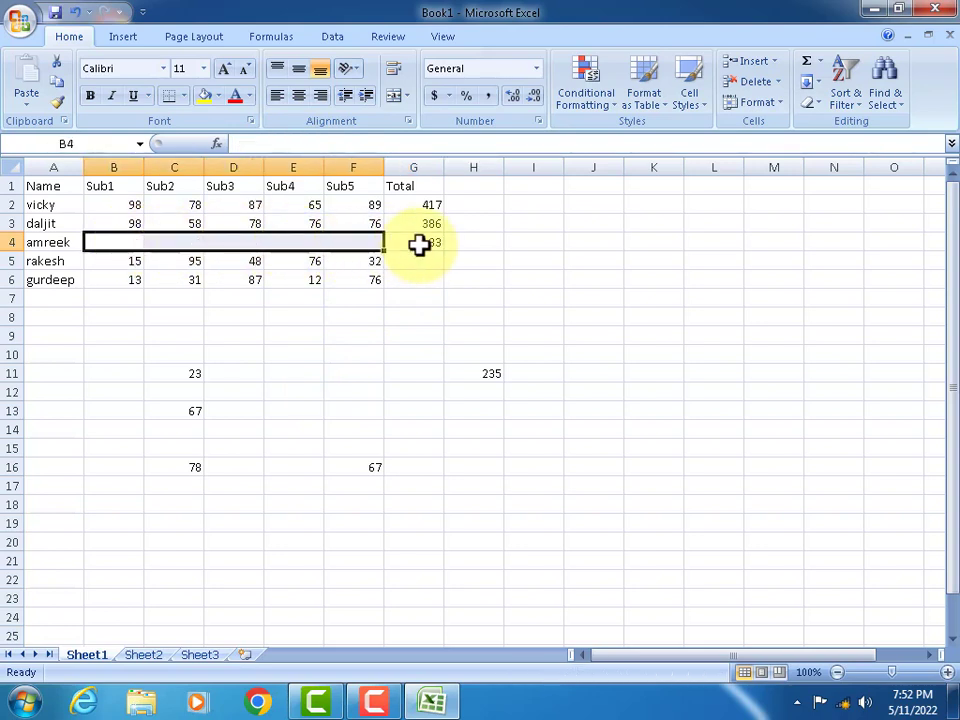
pyautogui.click(428, 242)
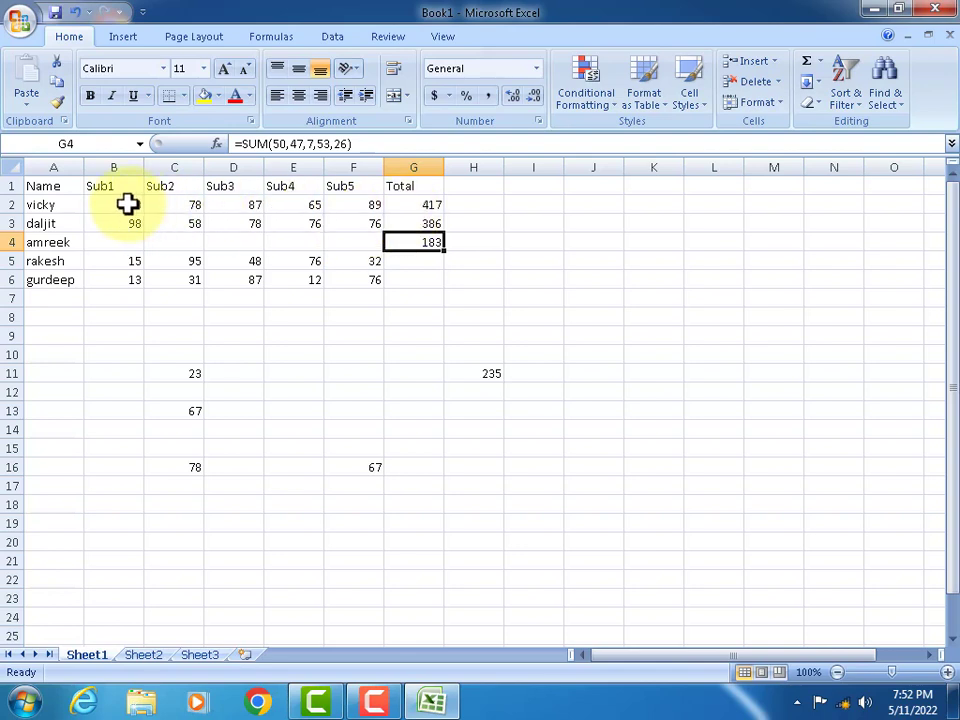
# Clear the marks table B2:F7 and the scattered values in C11:F20
pyautogui.moveTo(129, 204); pyautogui.dragTo(353, 297)
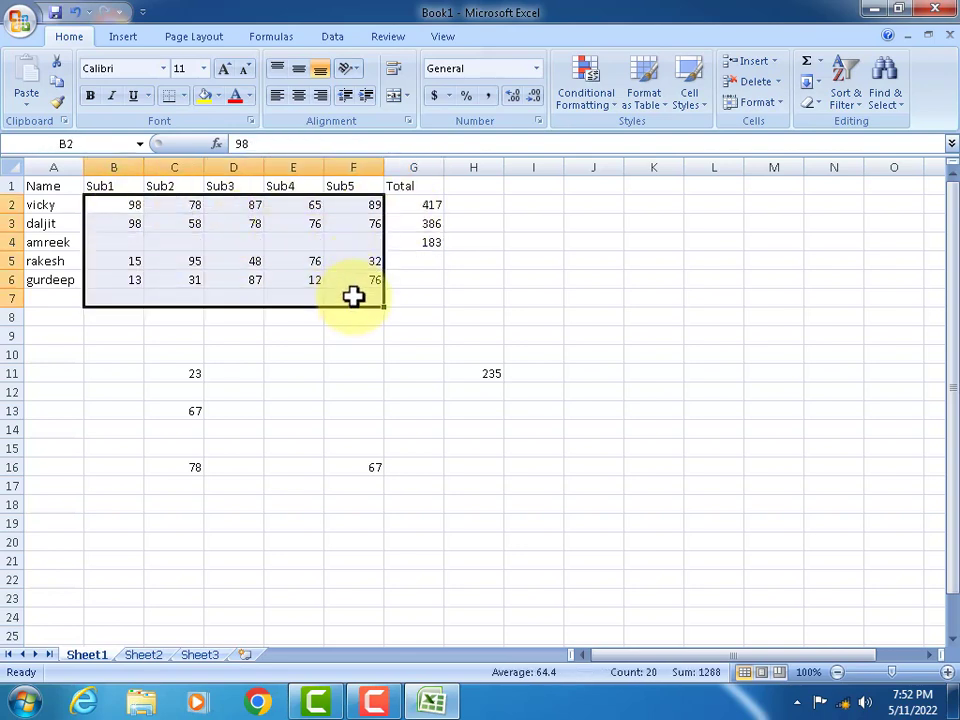
pyautogui.press('Delete')
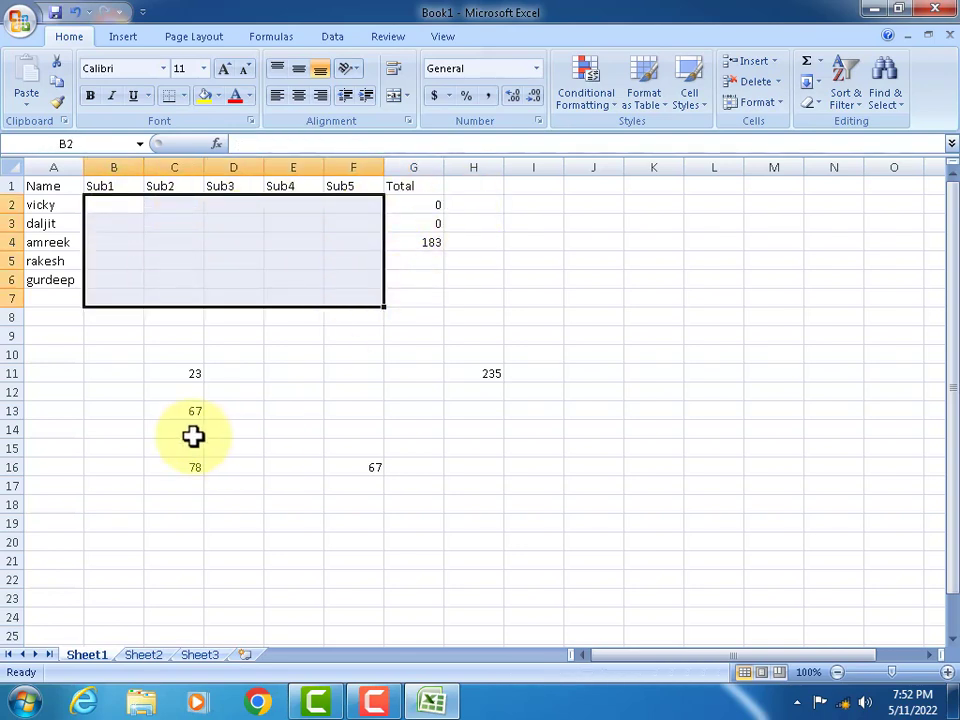
pyautogui.moveTo(159, 364); pyautogui.dragTo(360, 535)
pyautogui.press('Delete')
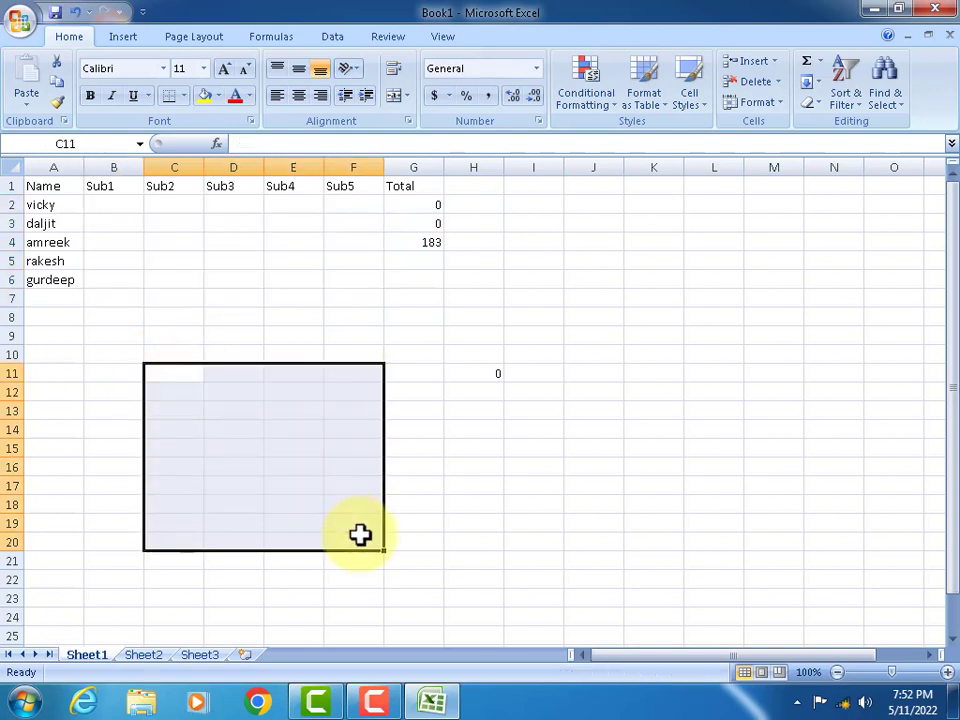
# Put 1 in each of B2, C2, D2 and E2, making G2 total 4
pyautogui.click(114, 203)
pyautogui.write('1')
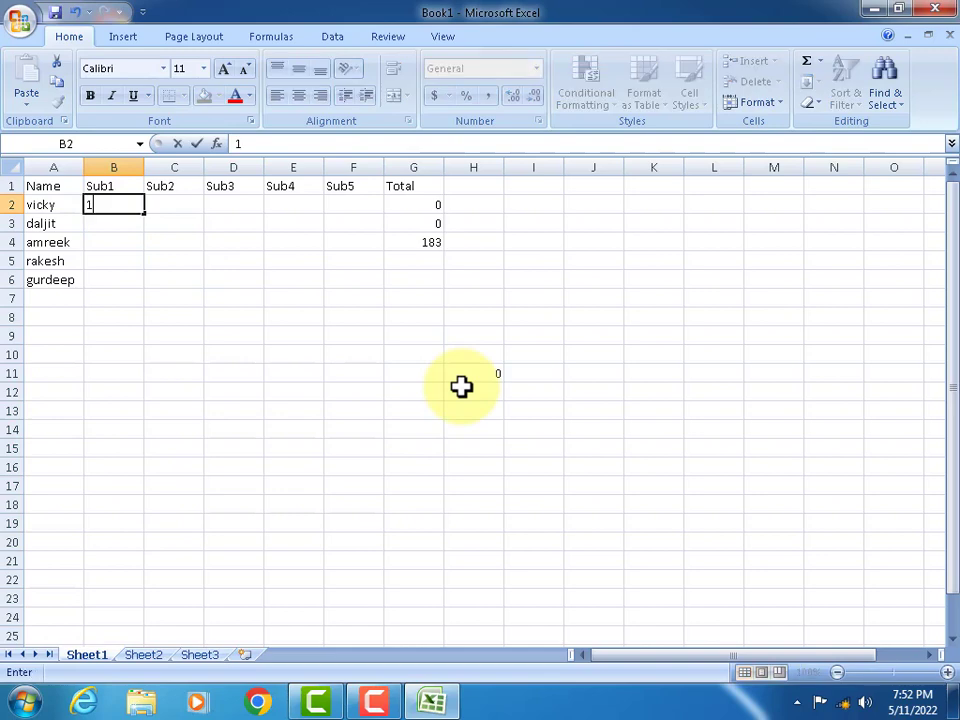
pyautogui.press('Tab')
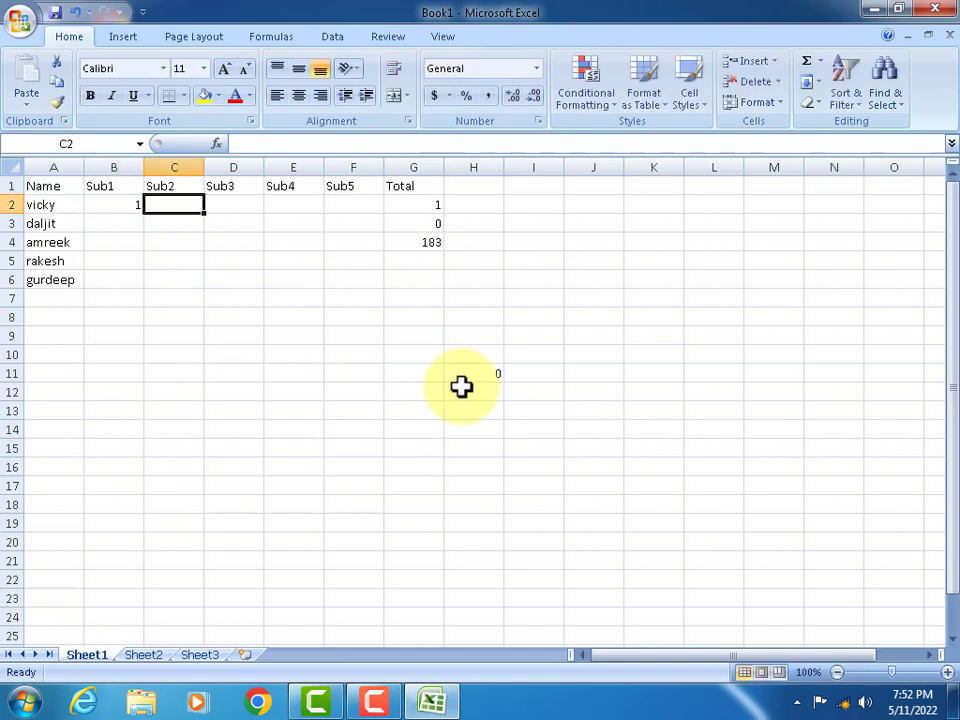
pyautogui.write('1')
pyautogui.press('Tab')
pyautogui.write('1')
pyautogui.press('Tab')
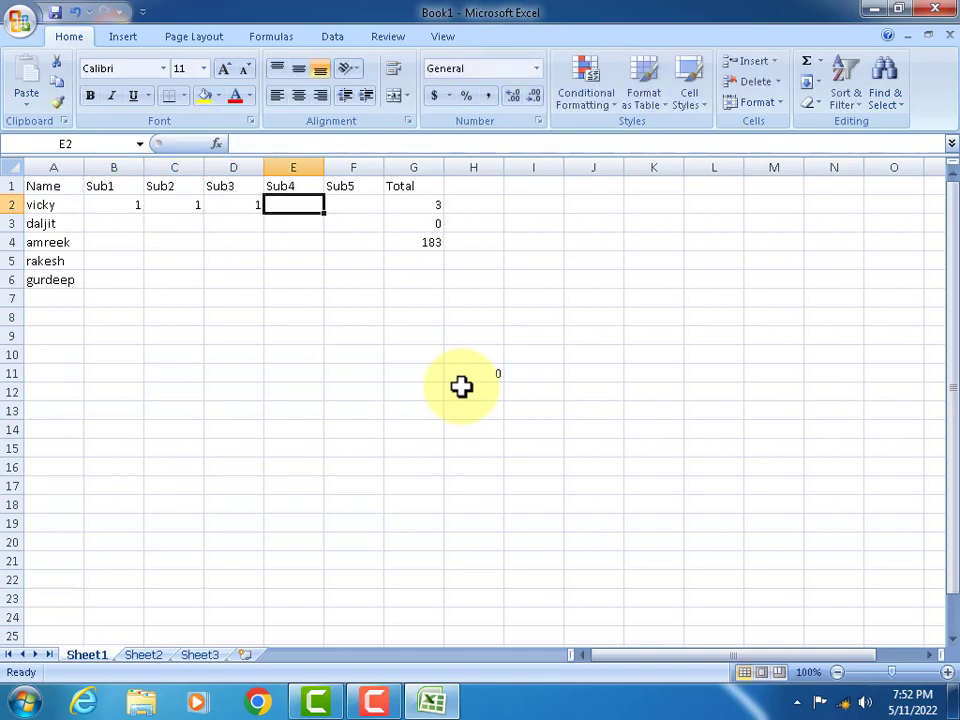
pyautogui.write('1')
pyautogui.press('Tab')
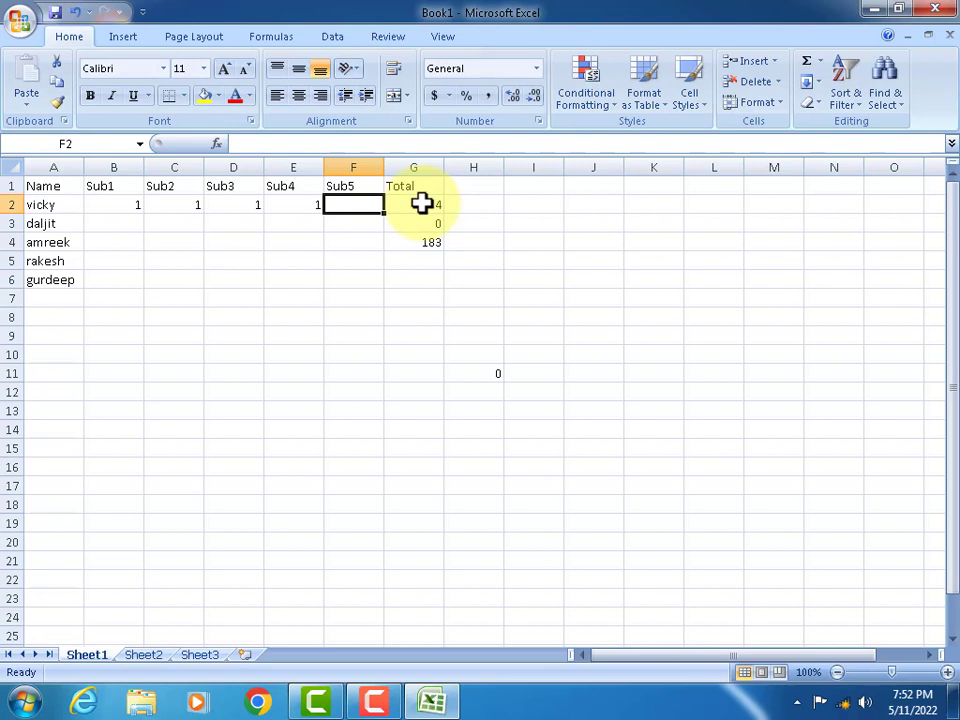
pyautogui.click(420, 242)
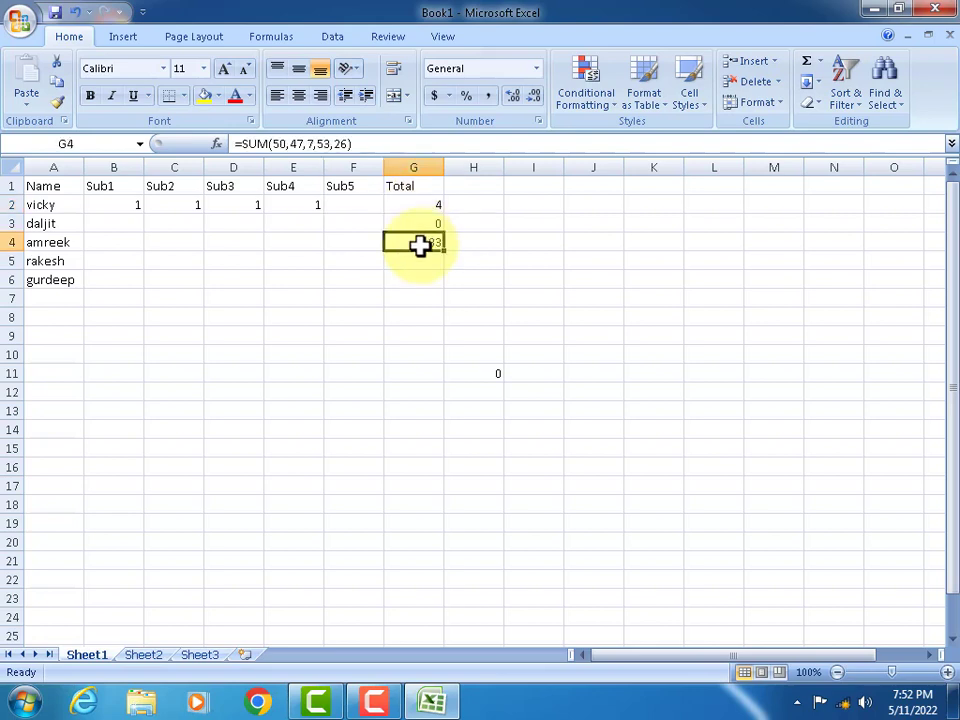